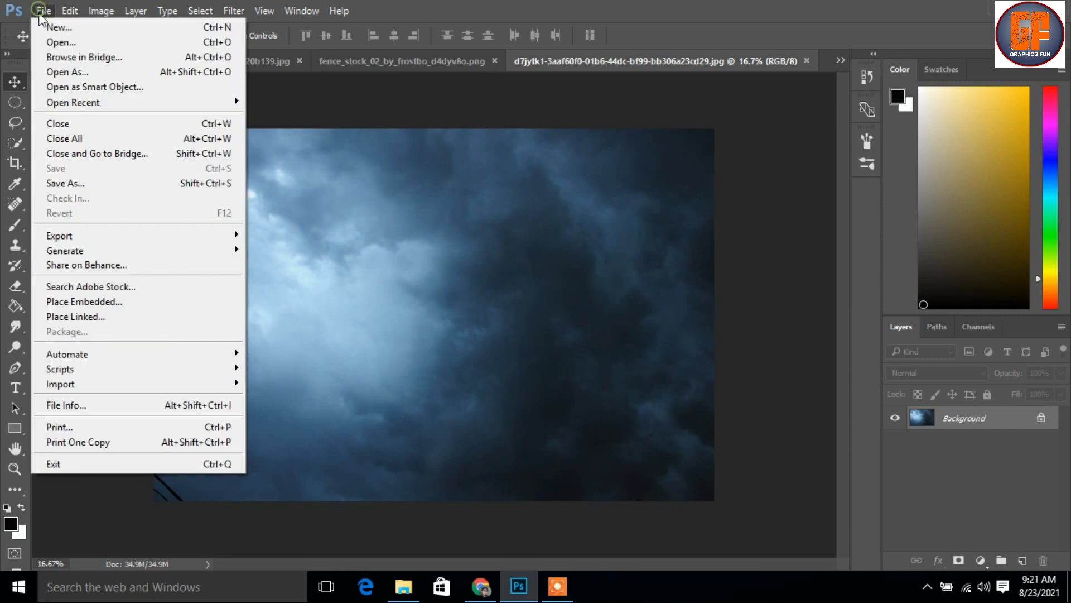
Create a white 1280 × 720 pixel, 300 ppi document and bring in the selected cliff from norge_by_polinife_stock_dfkrtr-pre.jpg
left_click(51, 29)
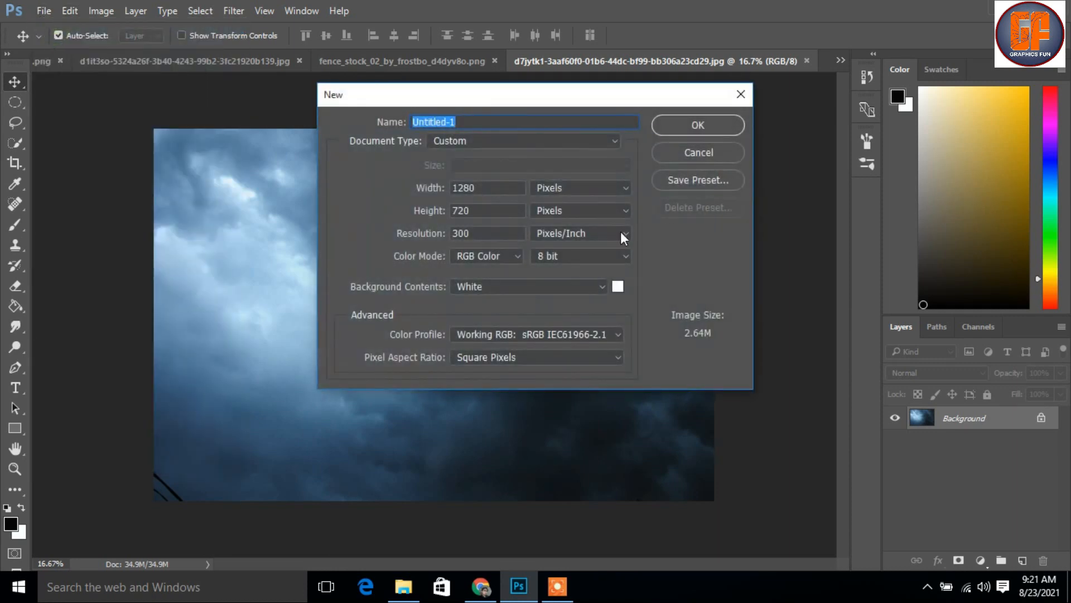
left_click(708, 127)
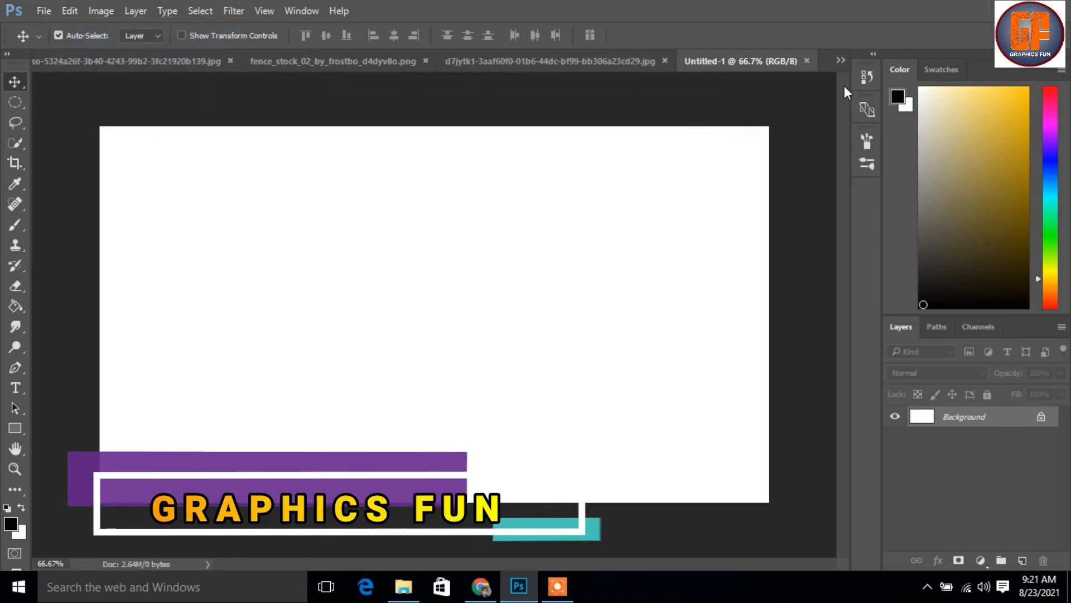
left_click(837, 61)
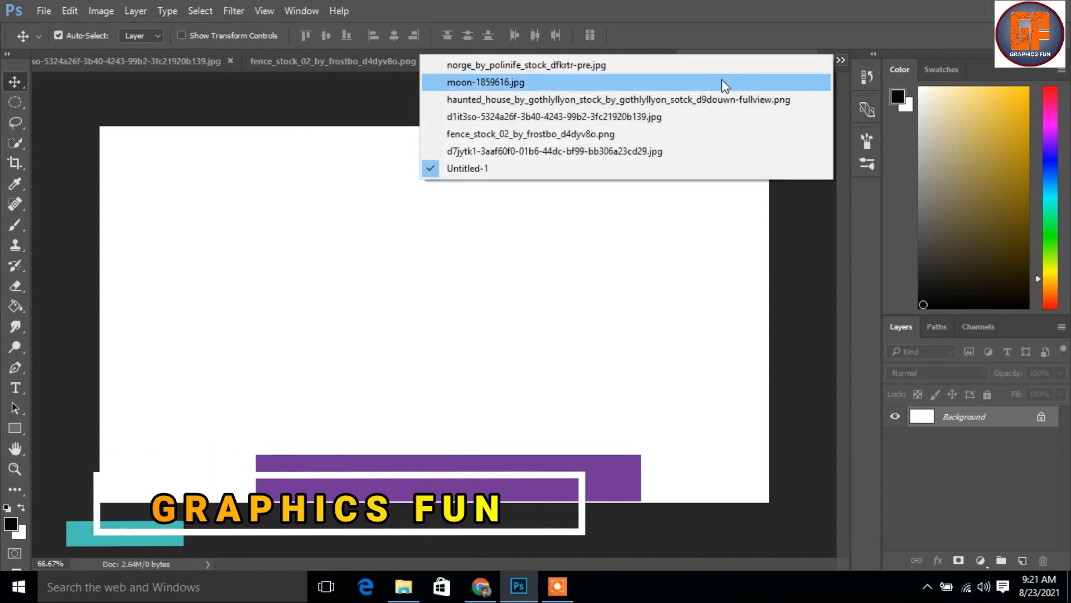
left_click(724, 66)
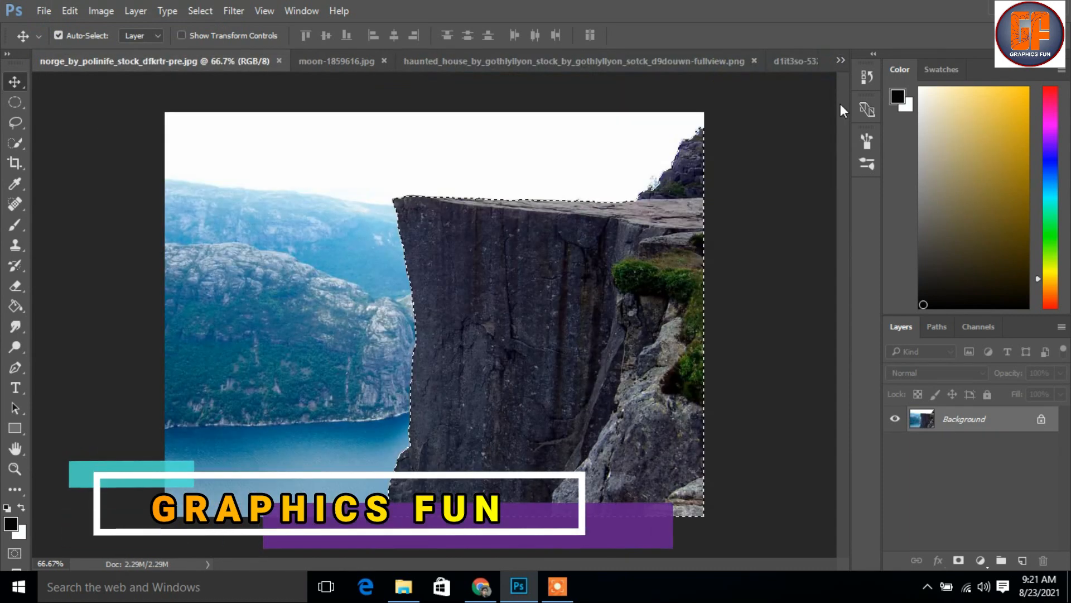
left_click_drag(161, 64, 498, 114)
left_click_drag(538, 406, 290, 323)
left_click(900, 113)
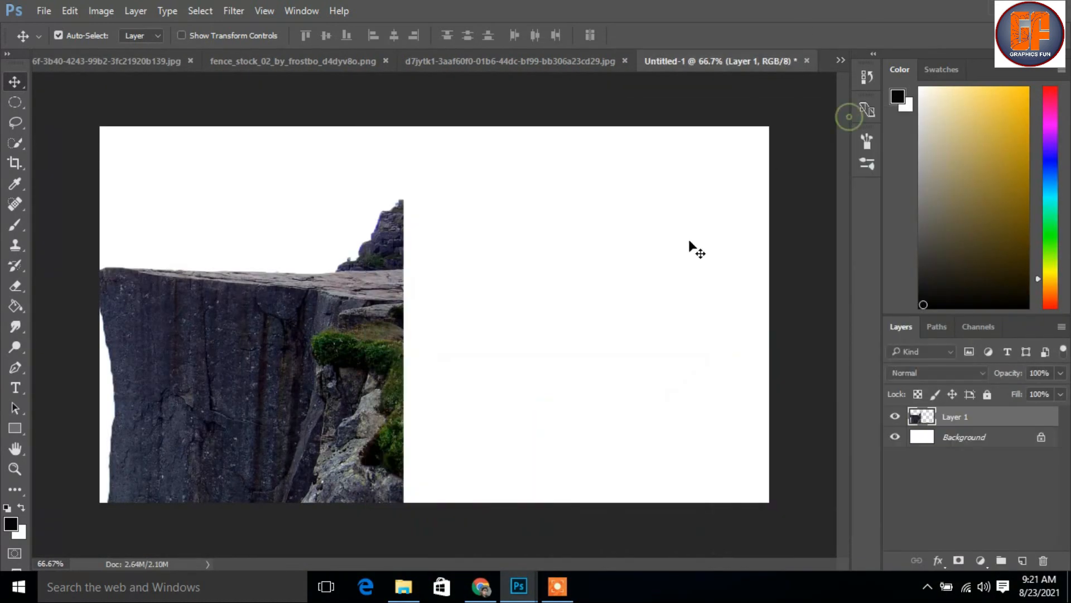
Flip the cliff layer horizontally, scale it to about 85.5%, and position it in the lower-left corner of the canvas
key("ctrl")
key("ctrl+t")
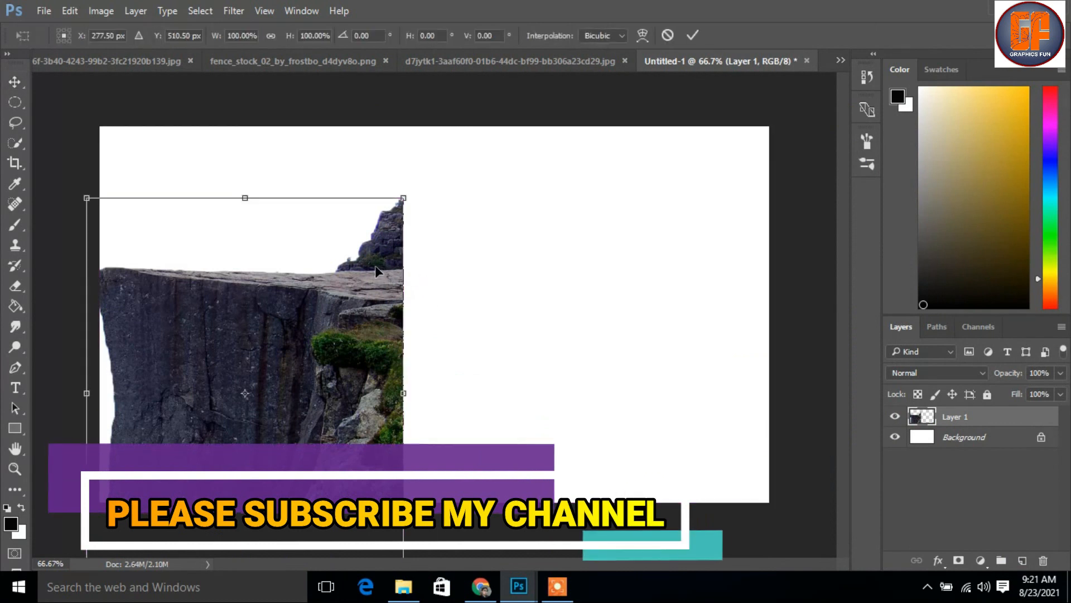
right_click(308, 357)
left_click(379, 324)
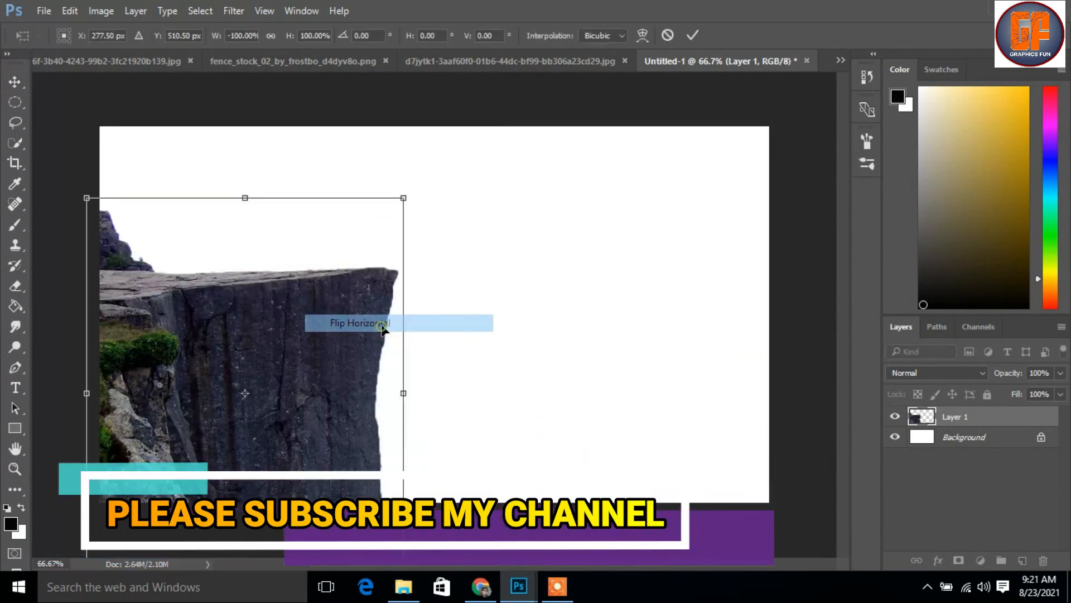
left_click_drag(289, 388, 270, 412)
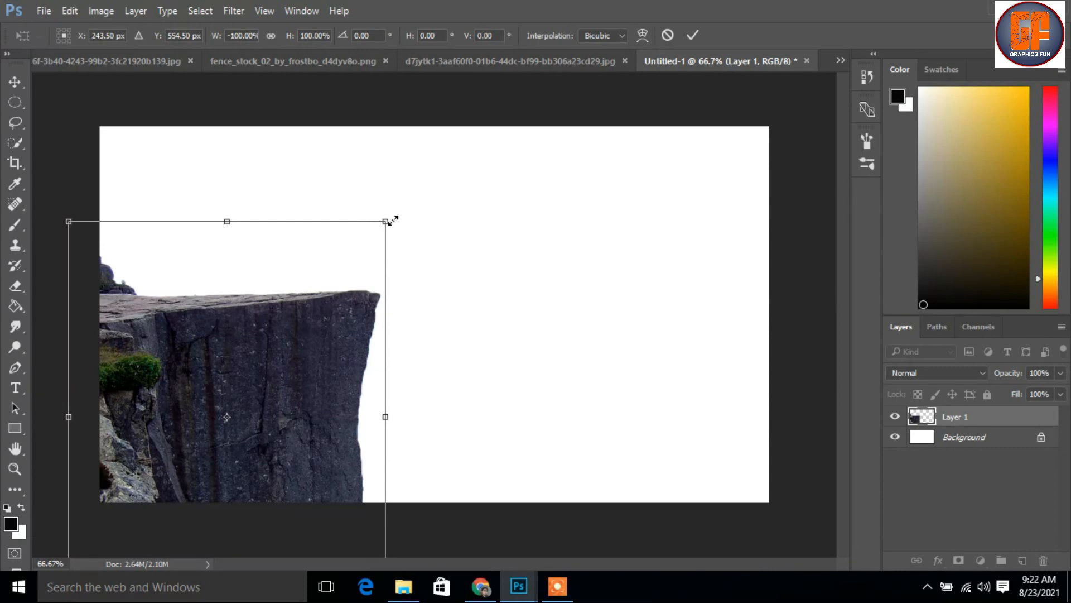
left_click_drag(392, 232, 368, 258)
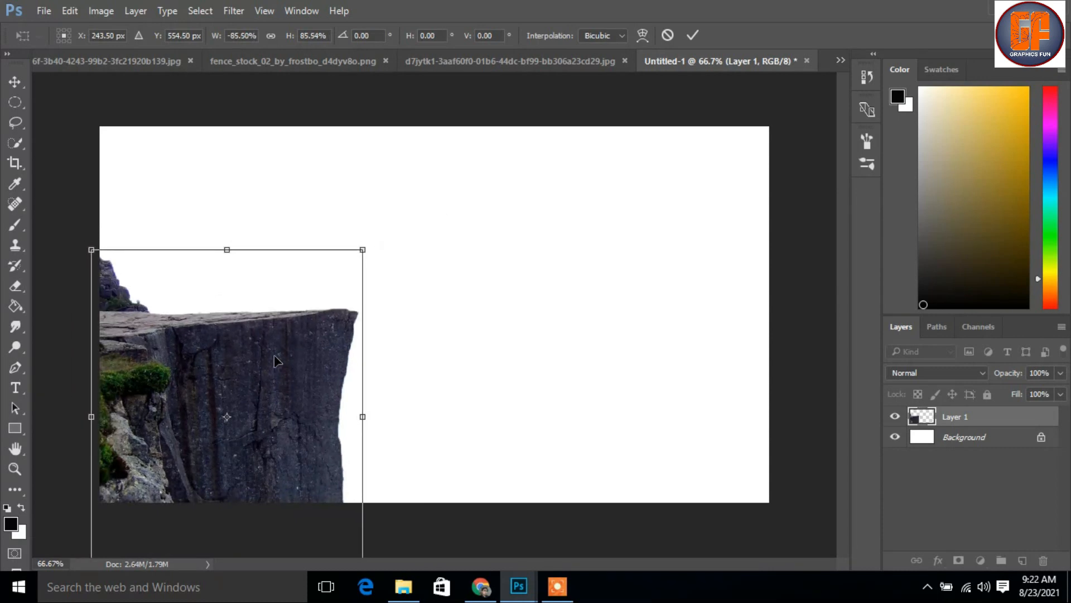
mouse_move(282, 355)
left_mouse_down()
mouse_move(290, 347)
mouse_move(291, 390)
mouse_move(292, 347)
mouse_move(296, 368)
mouse_move(290, 359)
left_mouse_up()
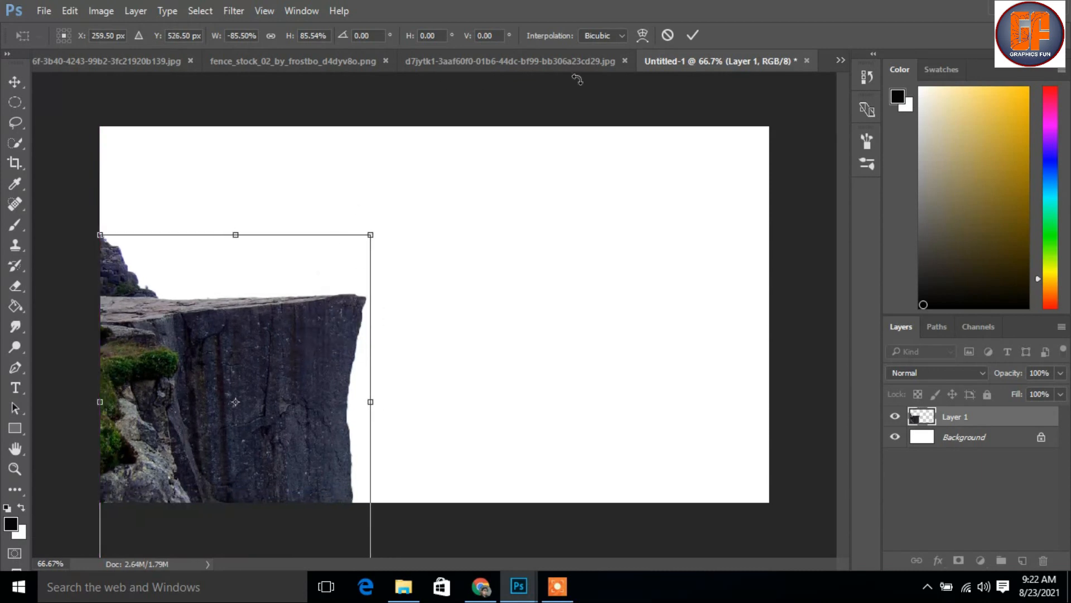
left_click(693, 33)
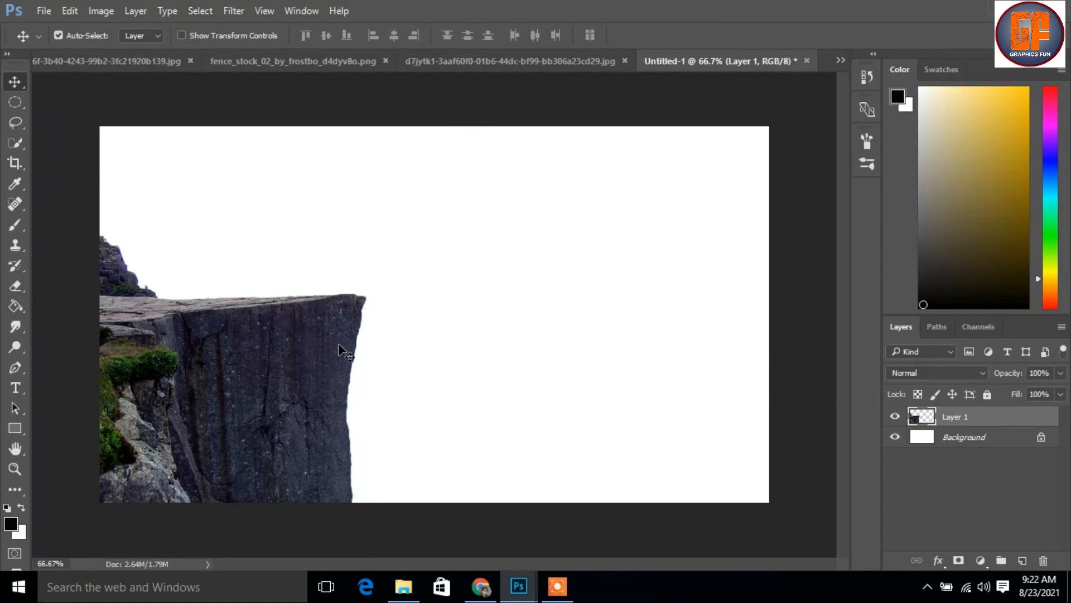
key("Down")
key("Down")
key("Down")
key("Down")
key("Down")
key("Down")
key("Down")
key("Down")
key("Down")
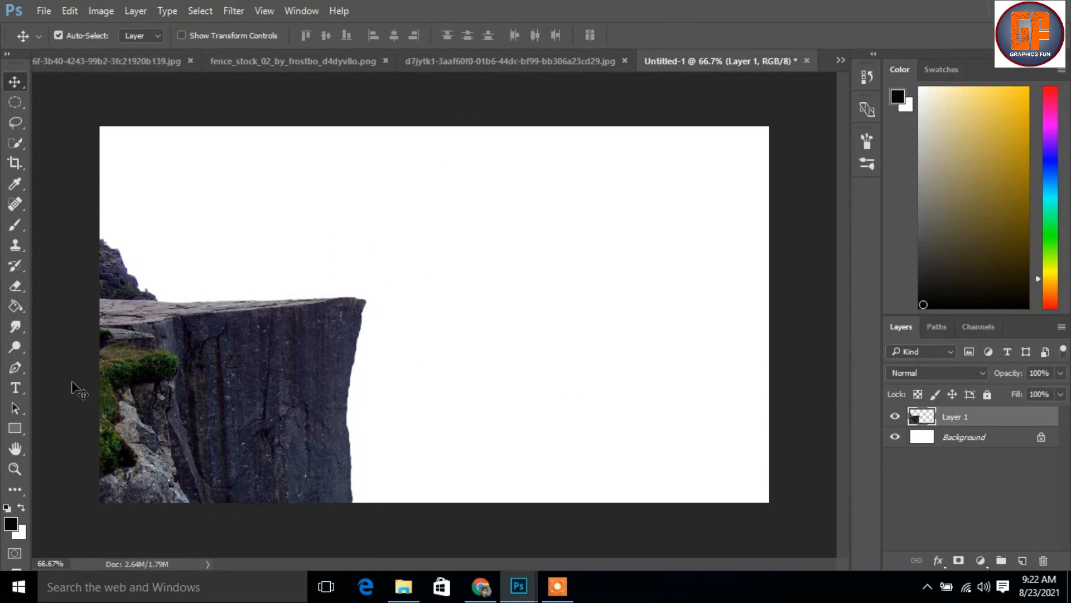
Copy the house from the haunted_house PNG into the Untitled-1 composition as a layer above the cliff
left_click(837, 59)
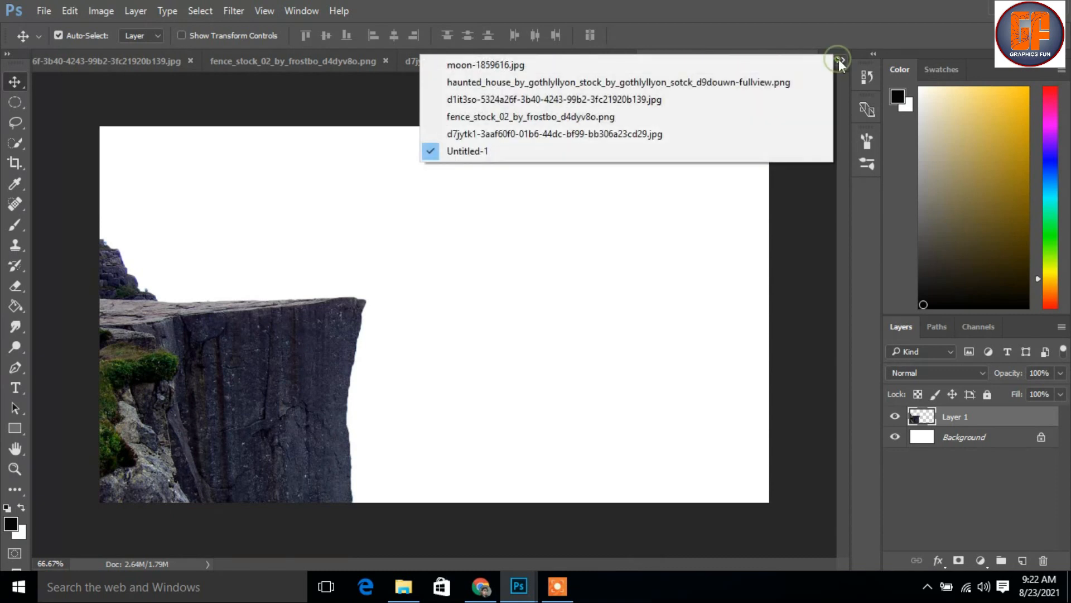
left_click(668, 82)
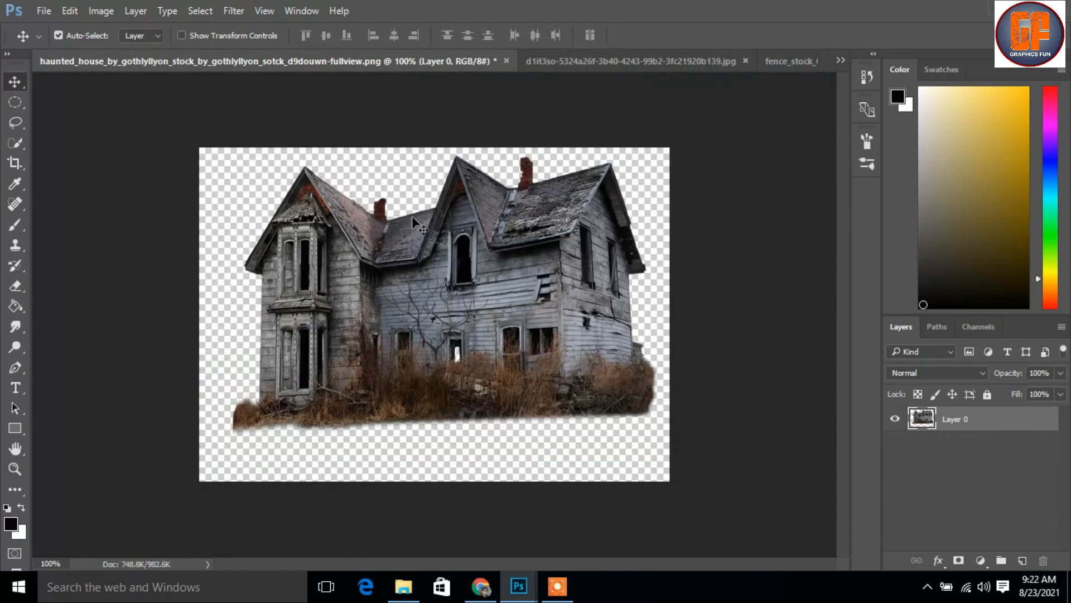
left_click_drag(430, 61, 751, 16)
left_click_drag(725, 156, 245, 250)
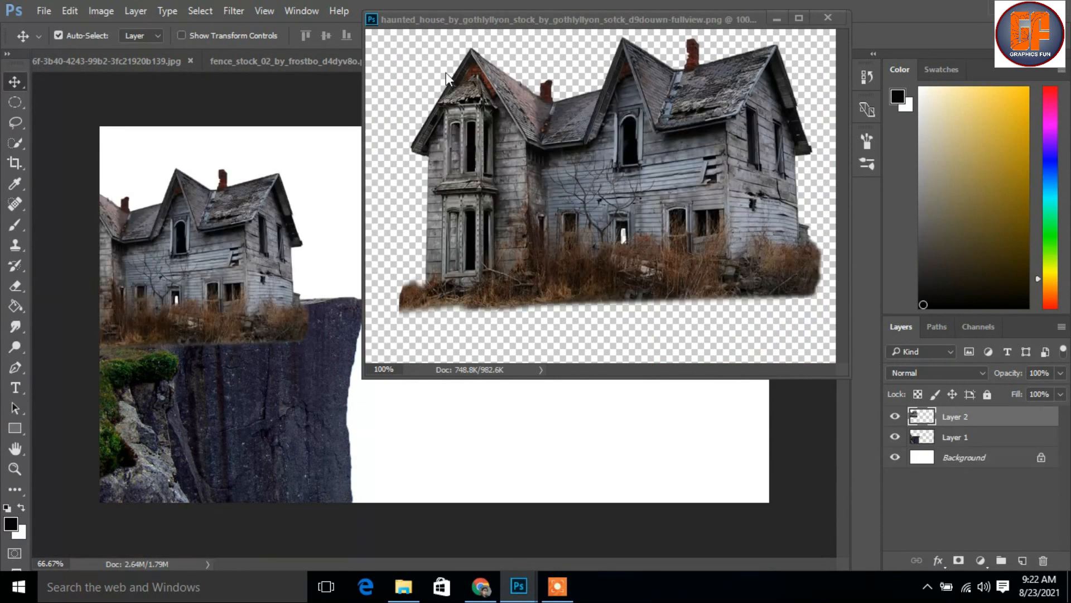
left_click(776, 18)
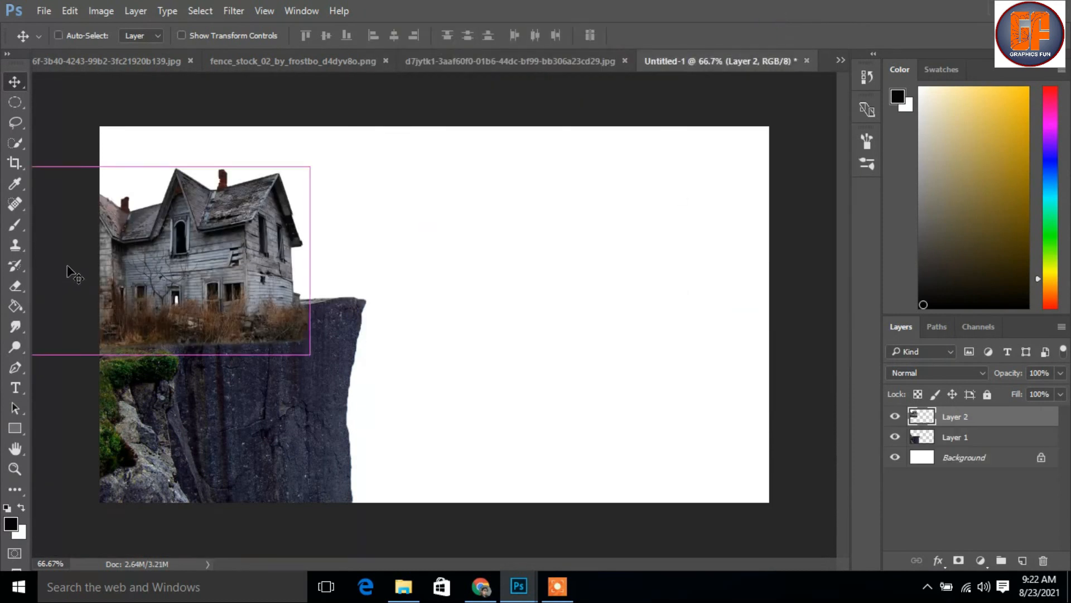
Scale the house to about 48%, rotate it about 1.6°, and place it on the cliff top at the canvas's left edge
key("ctrl+t")
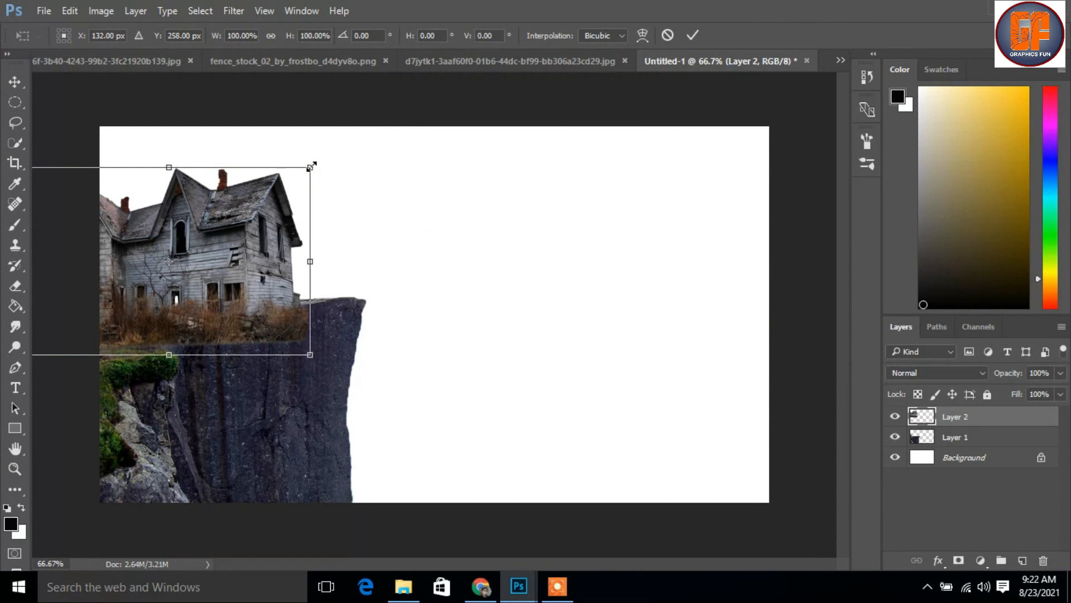
left_click_drag(291, 169, 210, 239)
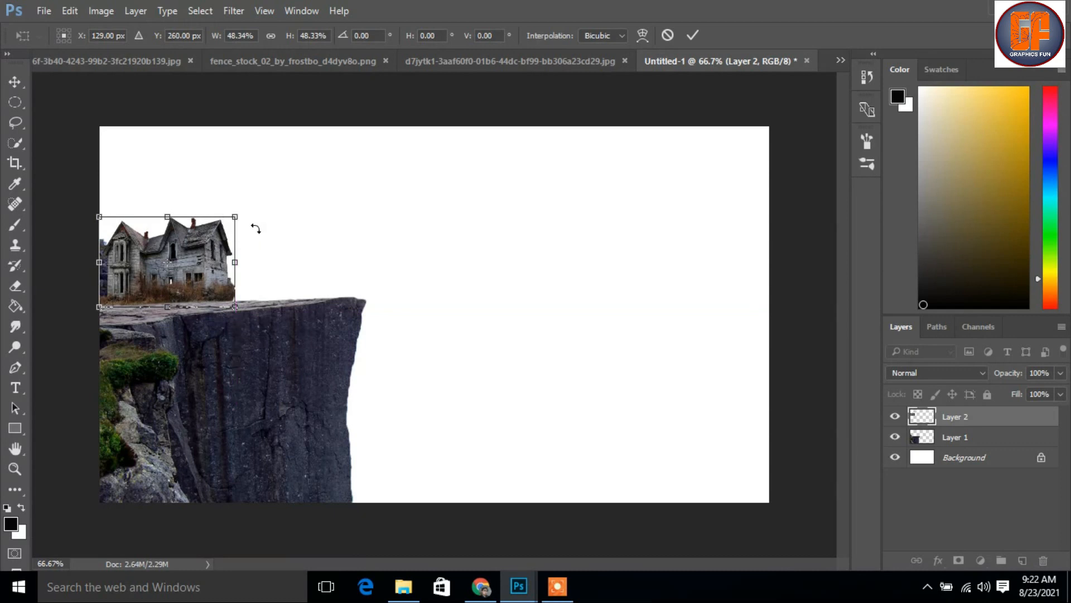
left_click_drag(255, 212, 257, 217)
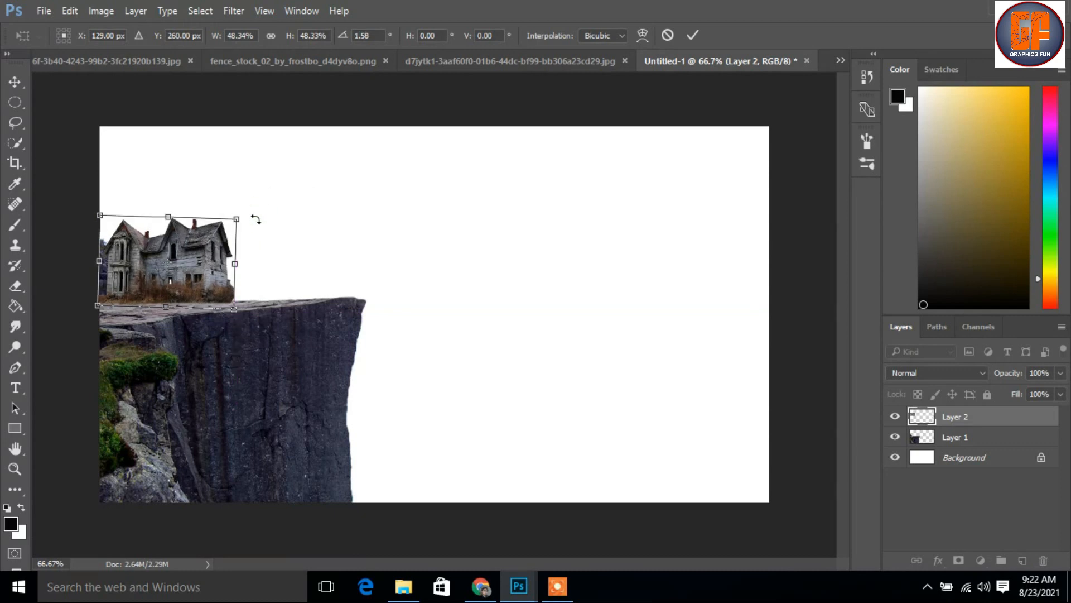
key("Left")
key("Left")
key("Left")
key("Left")
key("Left")
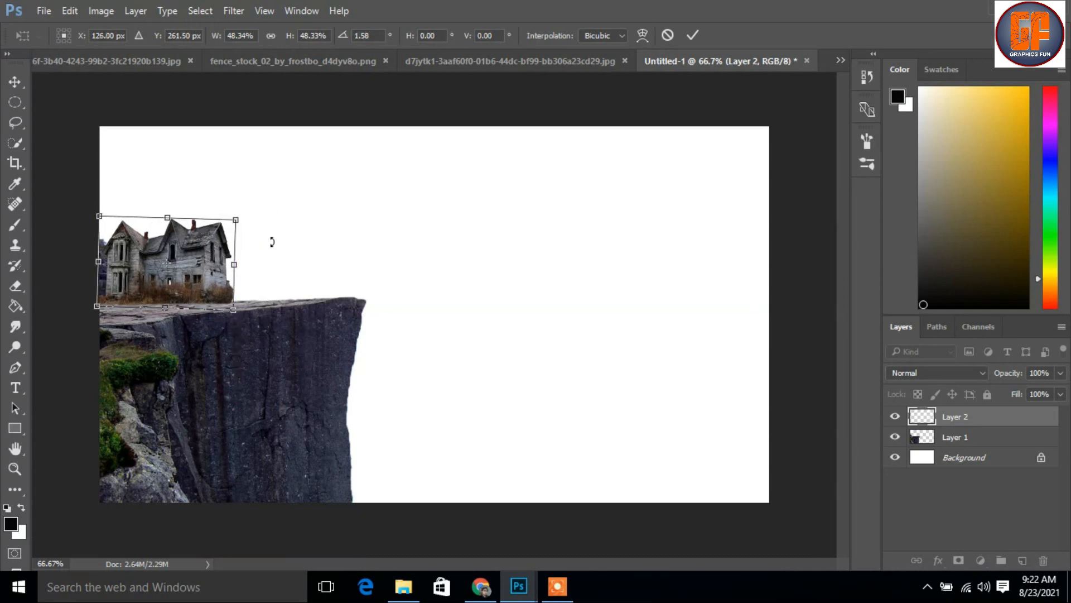
key("Up")
key("Up")
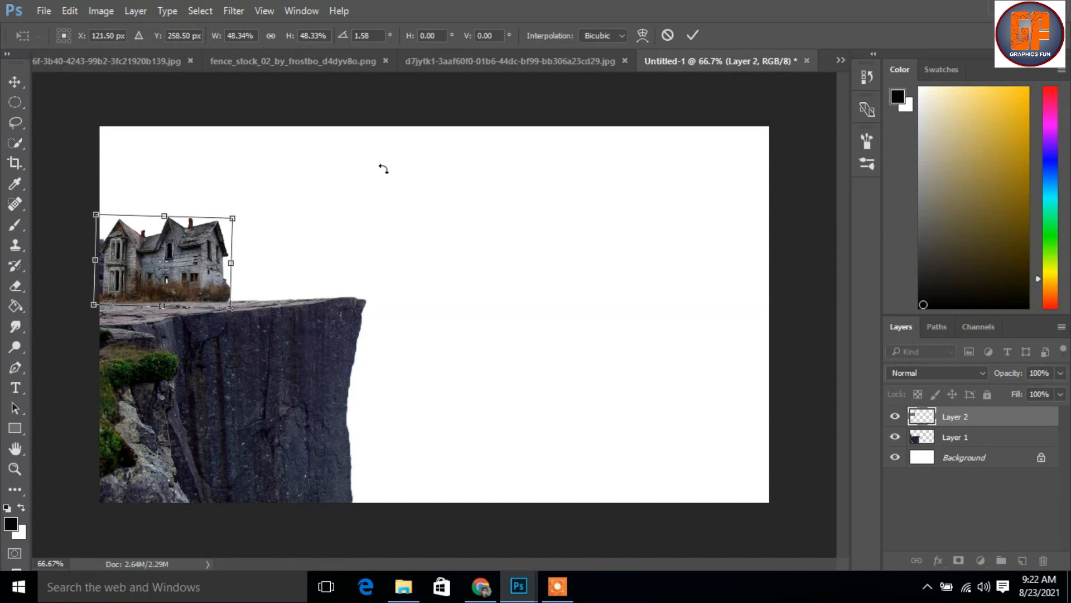
left_click(691, 37)
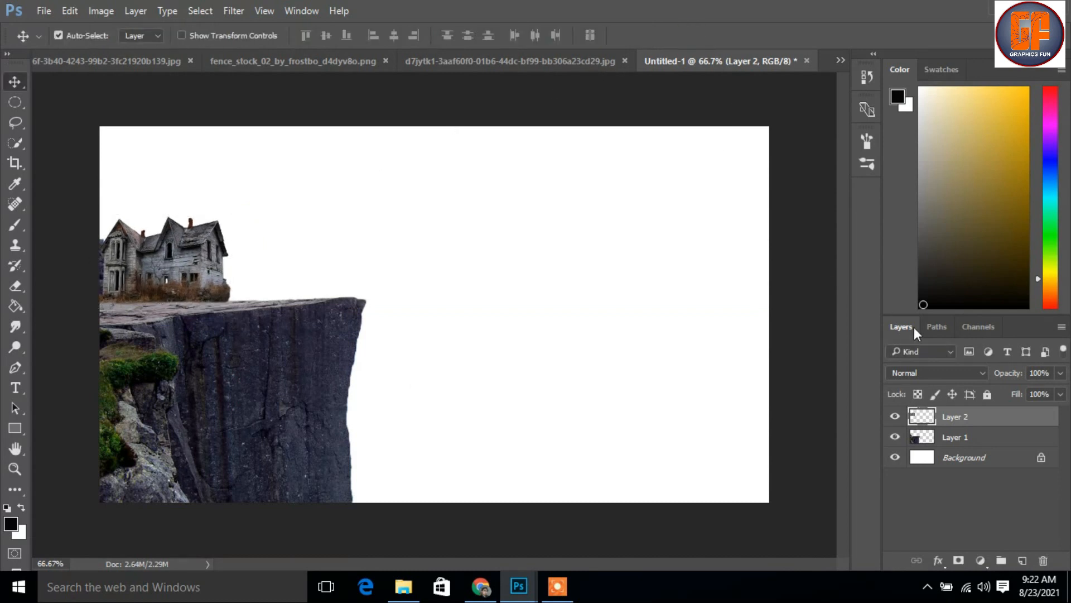
Add a layer mask to the house and blend its grassy base into the cliff with a soft black brush at 30% opacity
left_click(957, 561)
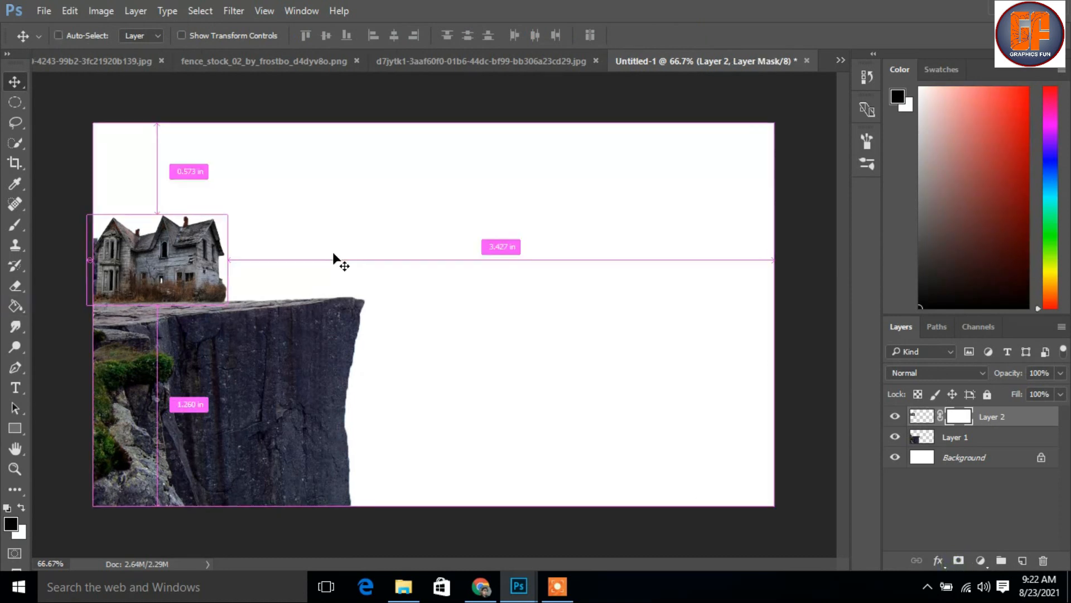
key("ctrl+plus")
left_click_drag(245, 338, 507, 317)
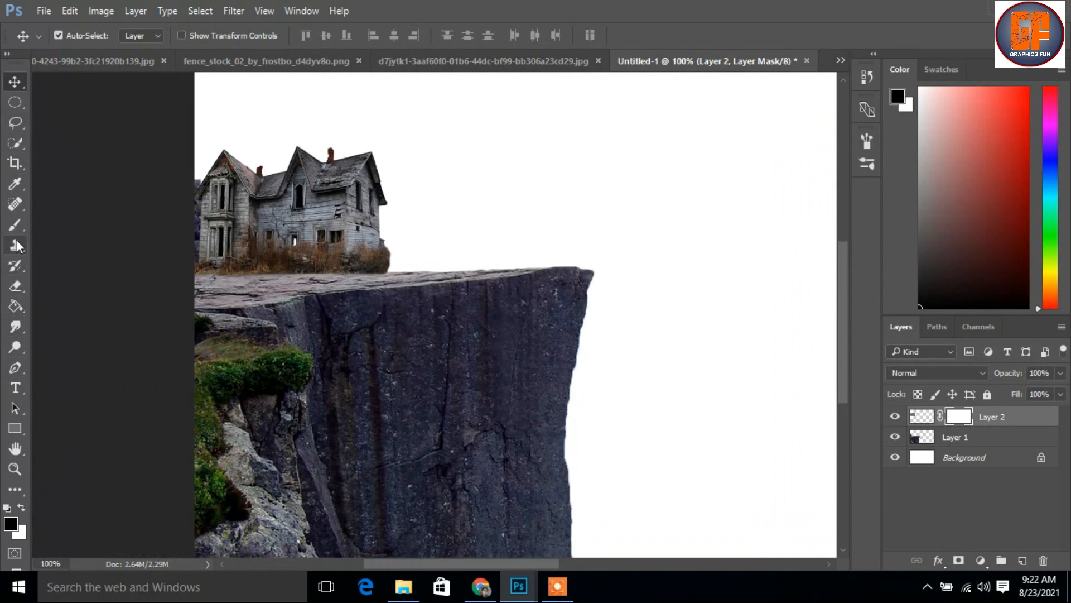
left_click(15, 225)
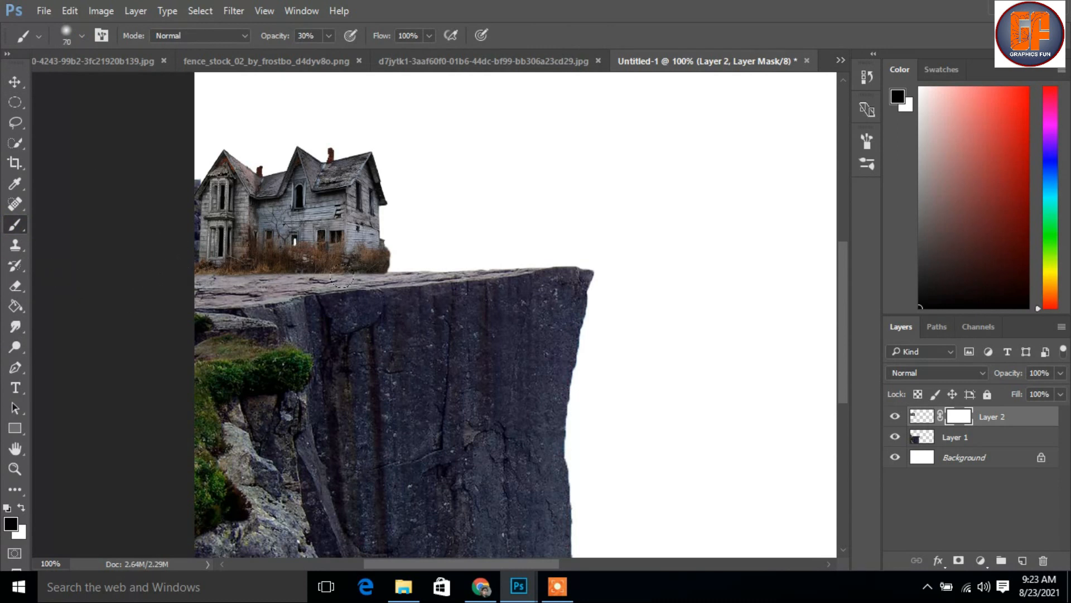
mouse_move(370, 279)
left_mouse_down()
mouse_move(225, 284)
mouse_move(256, 280)
mouse_move(178, 270)
mouse_move(238, 283)
left_mouse_up()
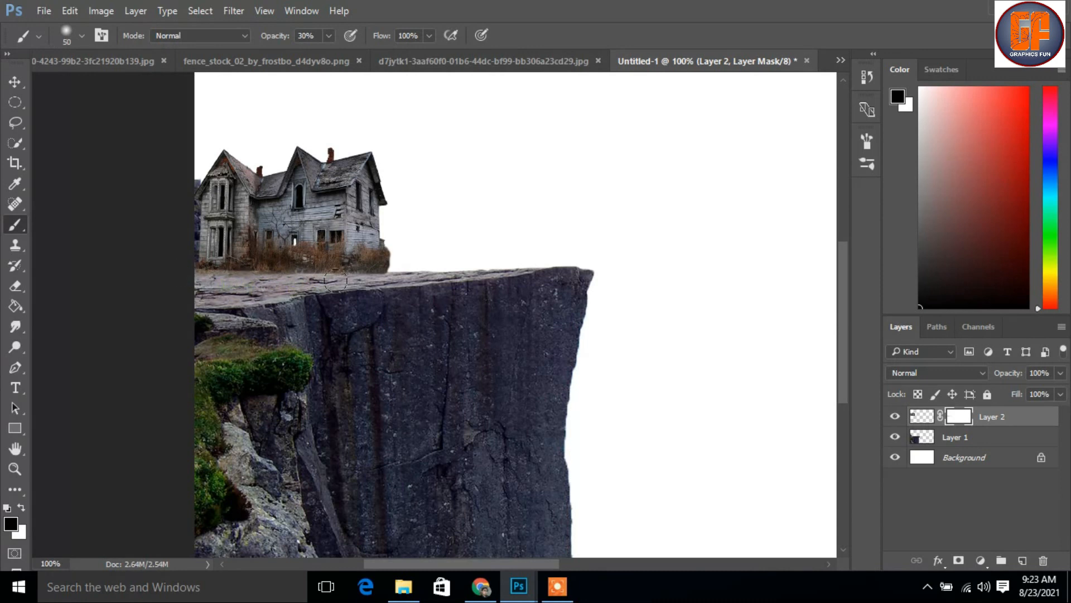
left_click_drag(368, 283, 369, 286)
left_click_drag(257, 279, 297, 290)
left_click(276, 279)
left_click(15, 82)
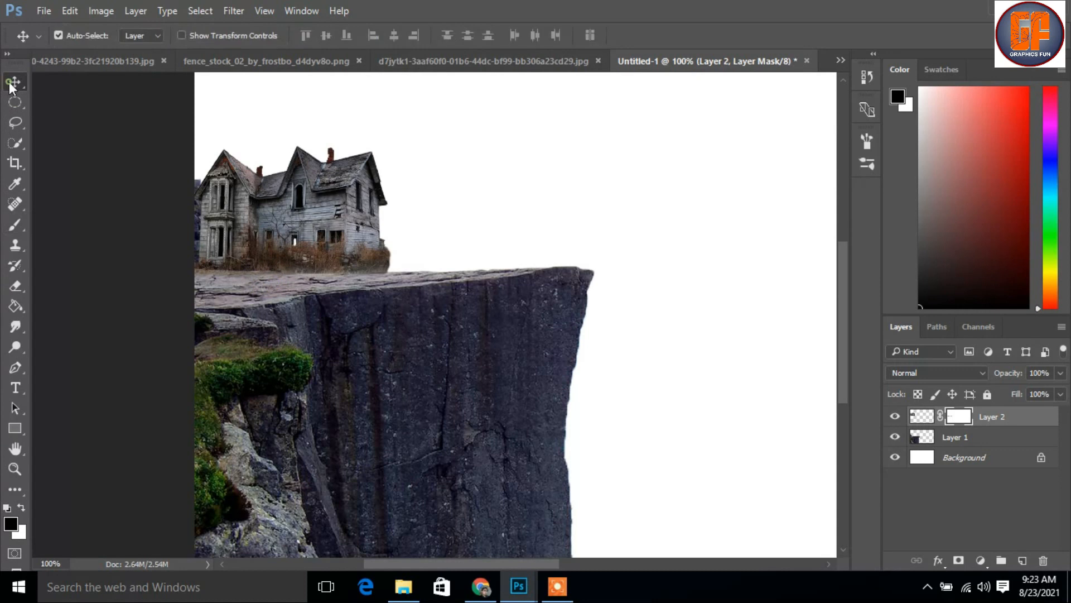
key("ctrl+minus")
key("ctrl+minus")
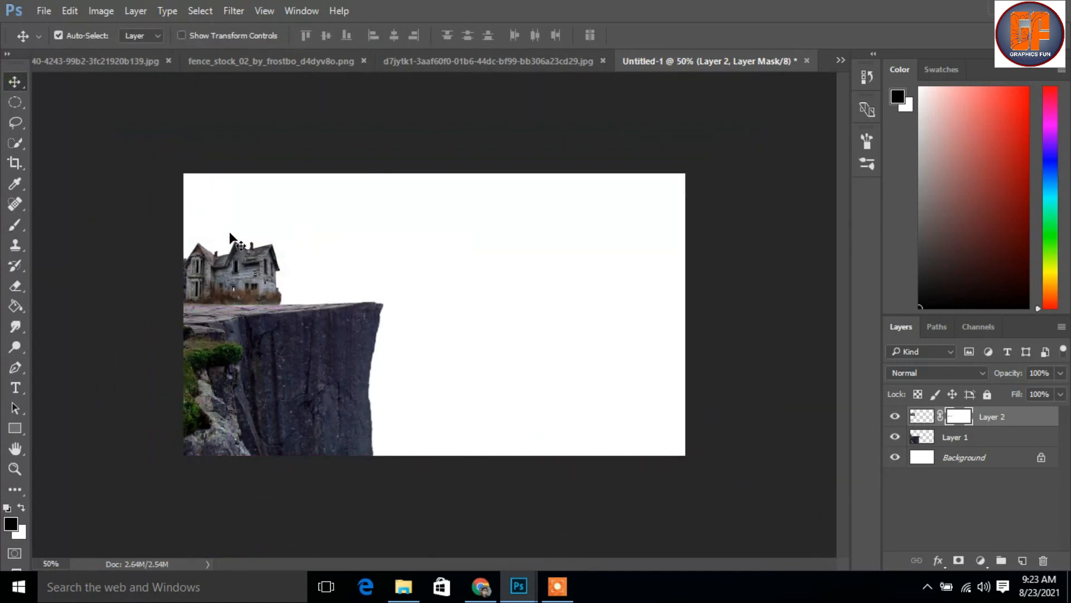
key("ctrl+plus")
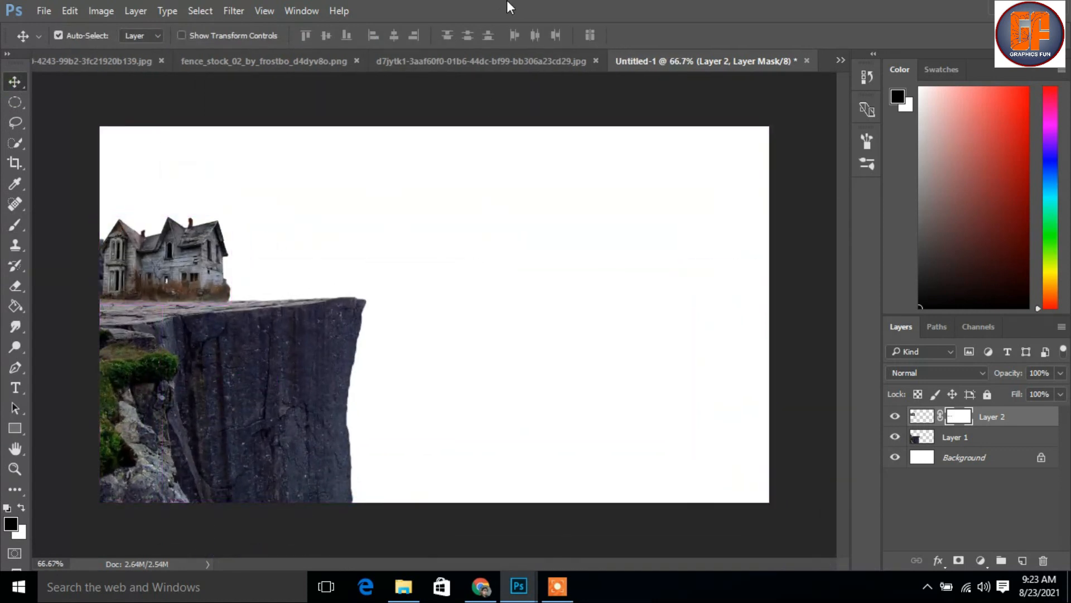
Copy the moon-1859616.jpg image into the Untitled-1 composition as a layer on top of the house
left_click(840, 61)
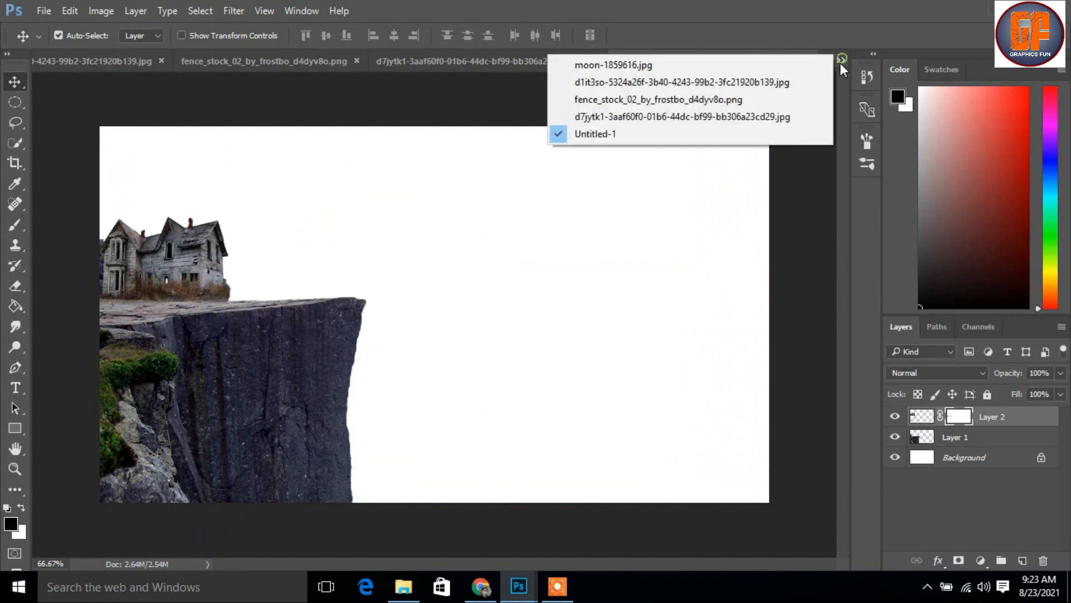
left_click(761, 67)
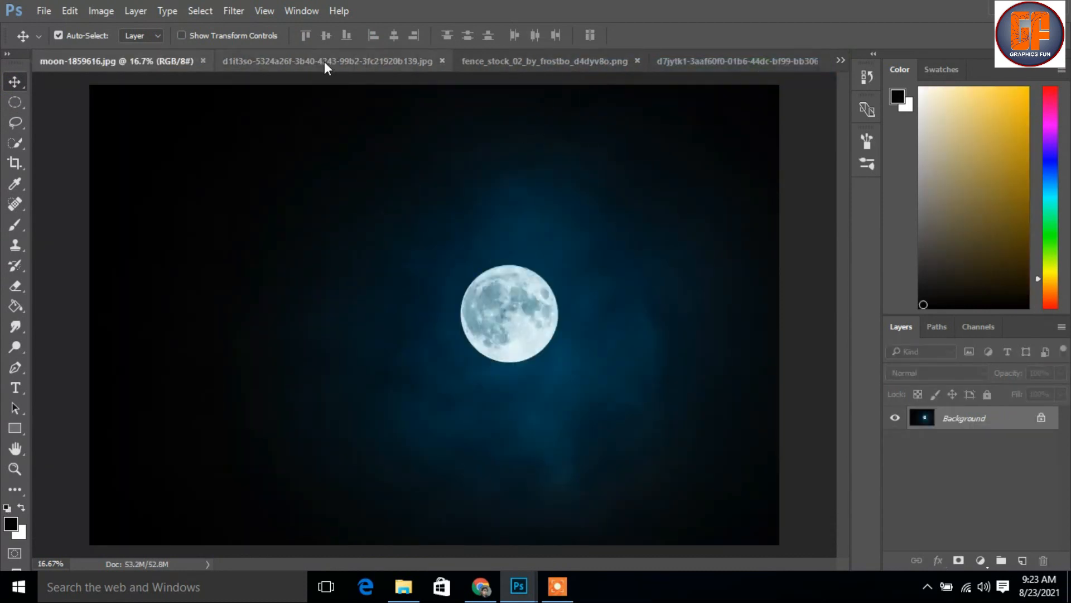
left_click_drag(142, 58, 359, 101)
left_click_drag(538, 355, 174, 192)
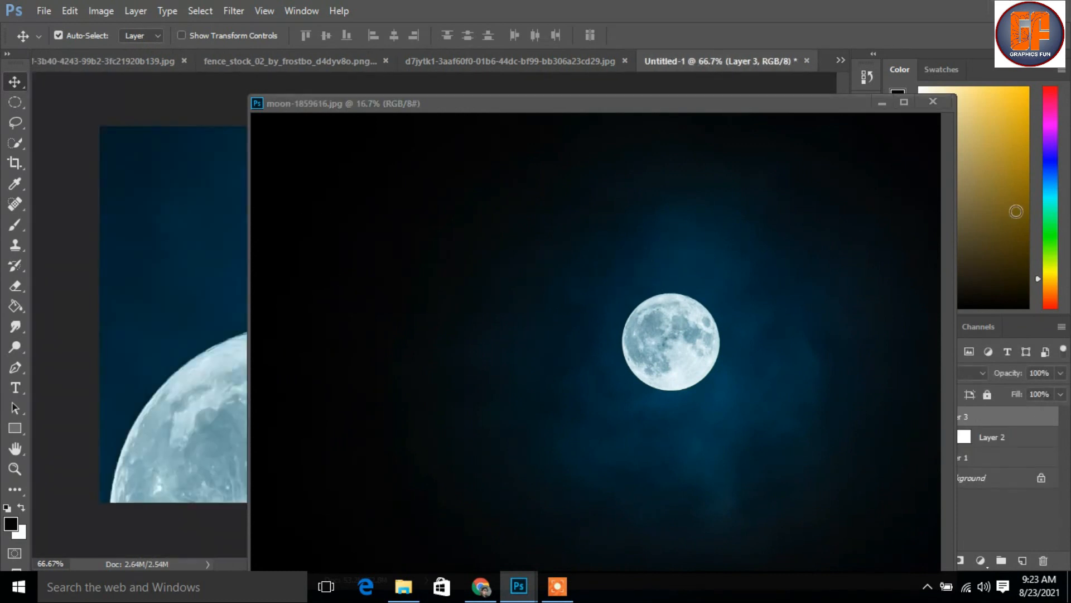
left_click(884, 103)
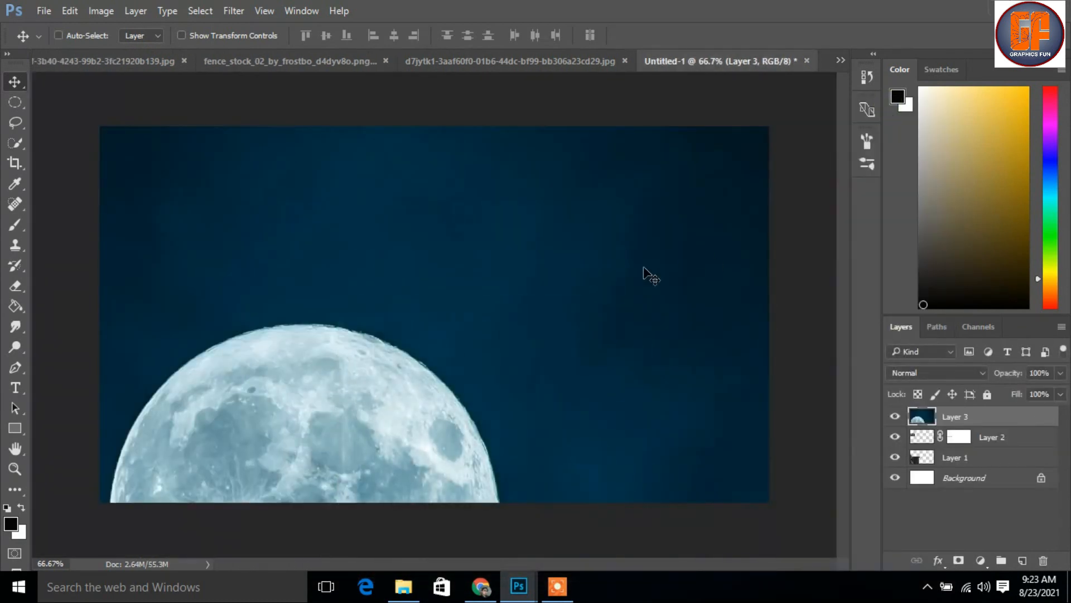
Scale the moon image down to about 20% and position it over the middle of the canvas
key("ctrl+t")
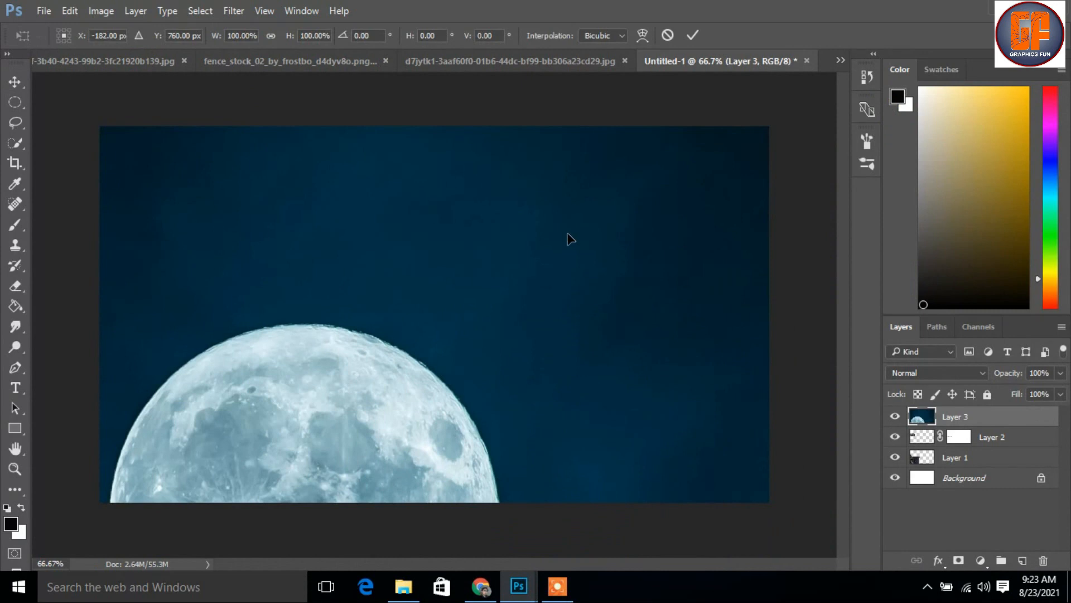
key("ctrl+minus")
key("ctrl+minus")
key("ctrl+minus")
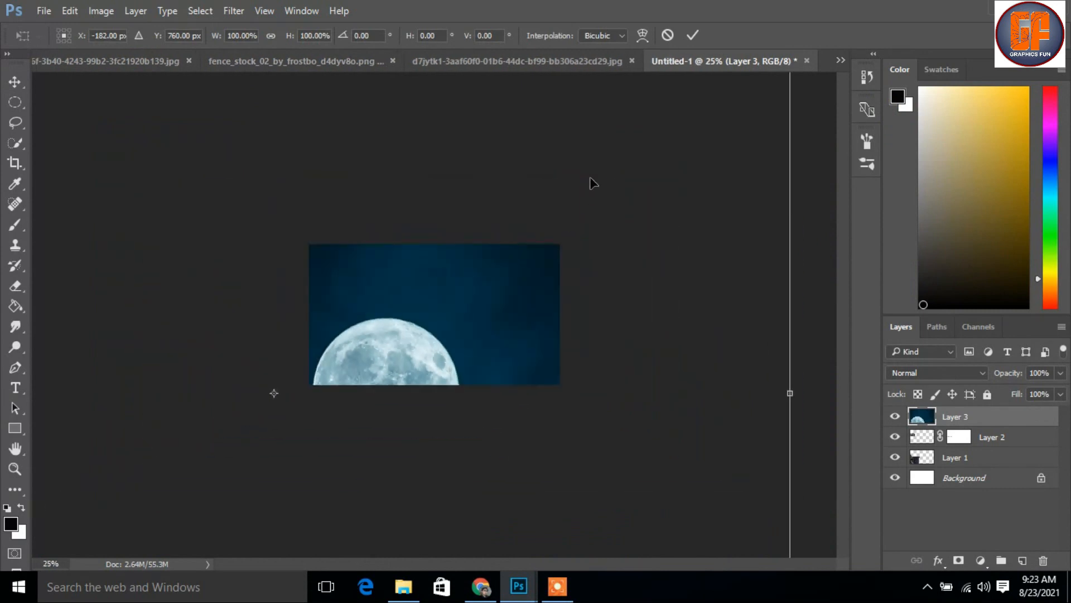
left_click_drag(674, 165, 573, 286)
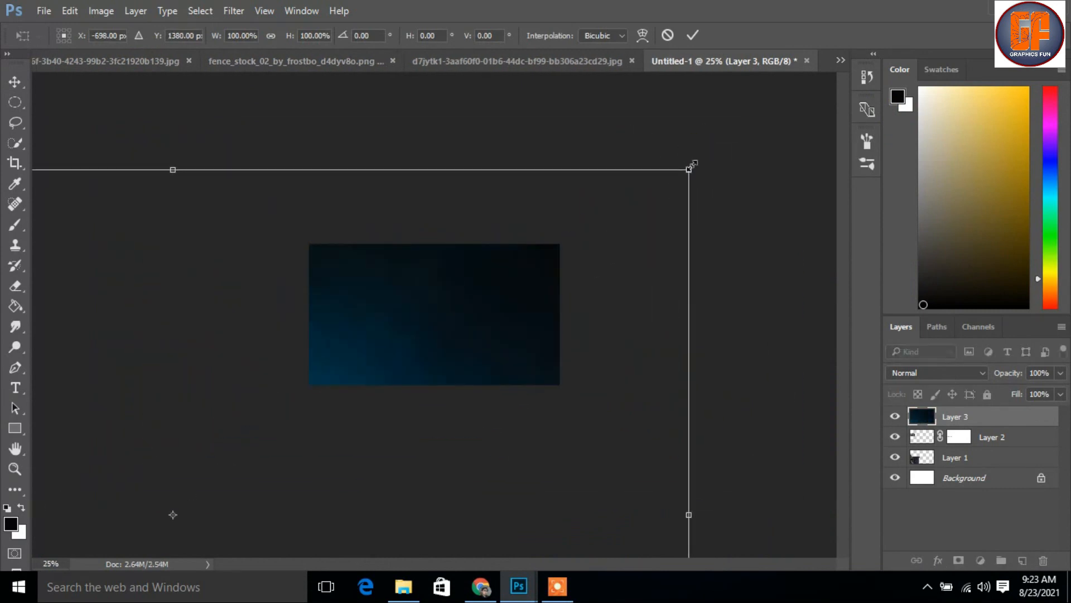
left_click_drag(689, 169, 276, 445)
left_click_drag(252, 494, 505, 305)
key("ctrl+plus")
key("ctrl+plus")
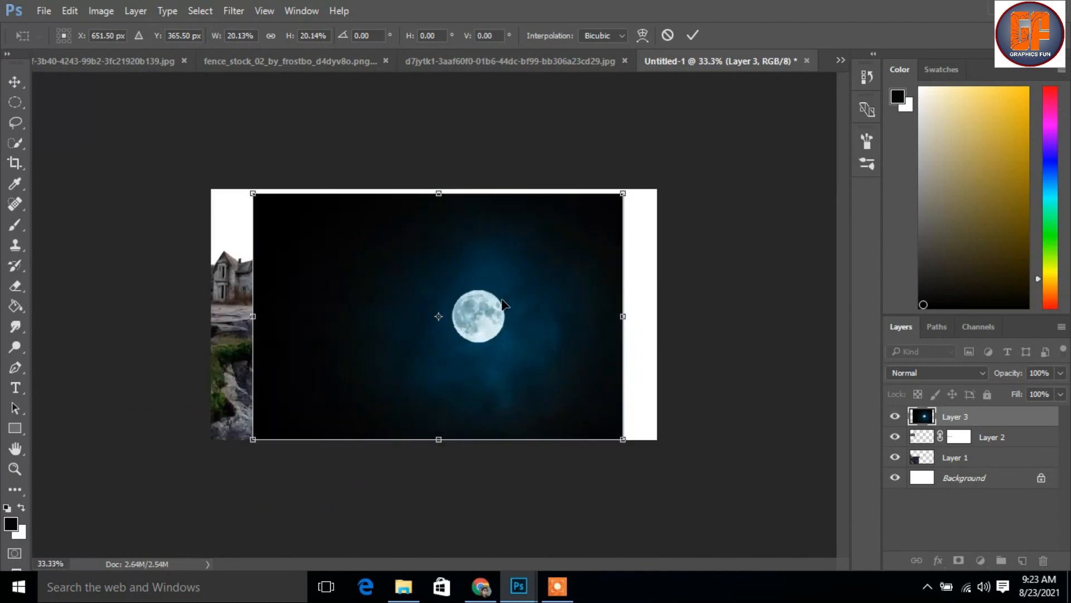
key("ctrl+plus")
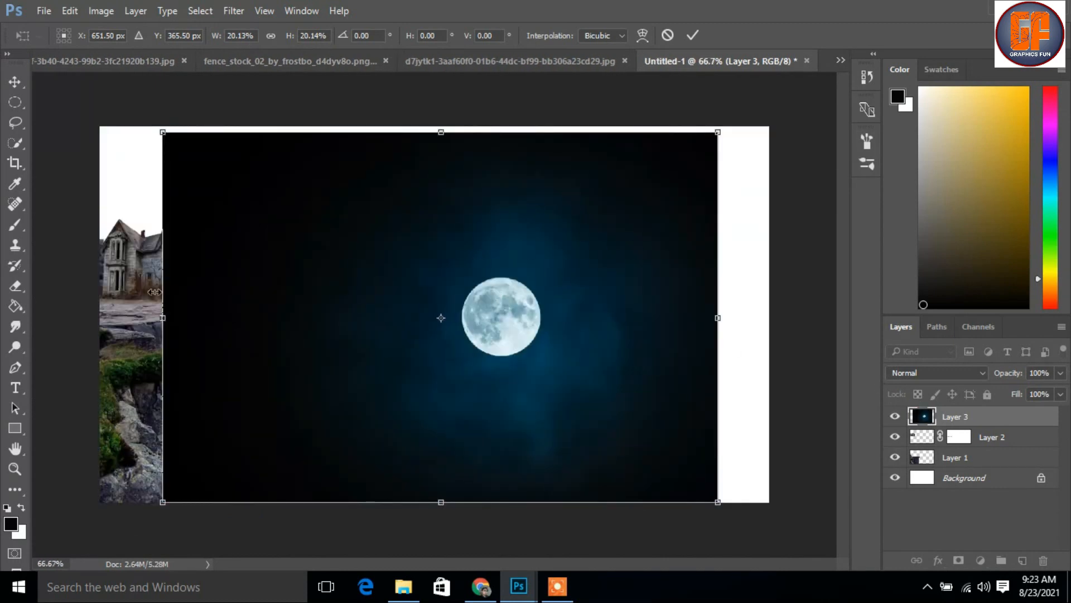
Flip the moon image horizontally and scale it to about 26% so that it covers the whole canvas
right_click(243, 194)
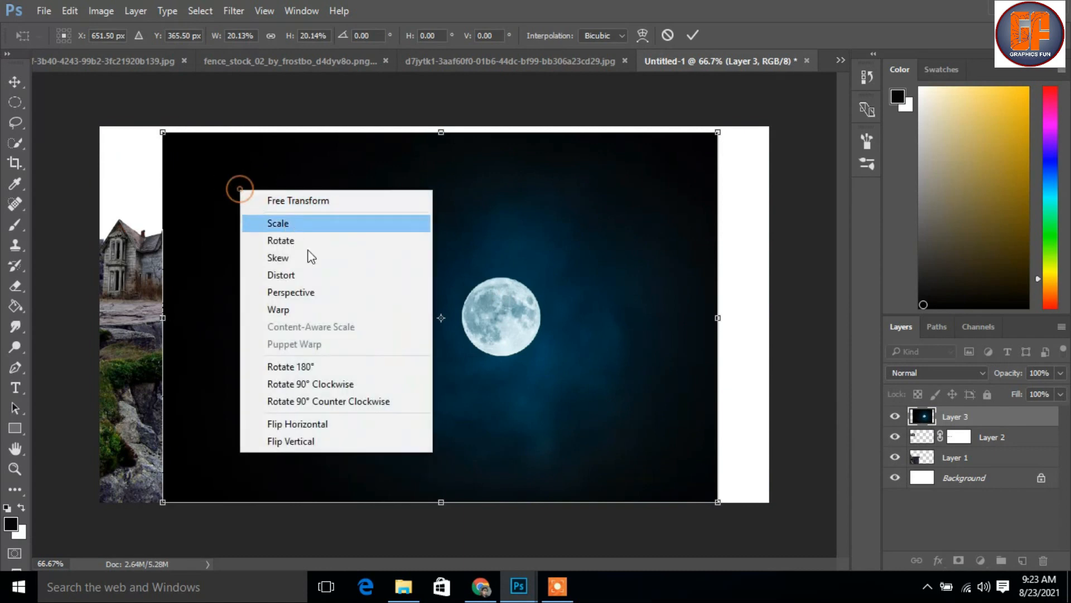
left_click(308, 427)
left_click_drag(375, 397, 306, 350)
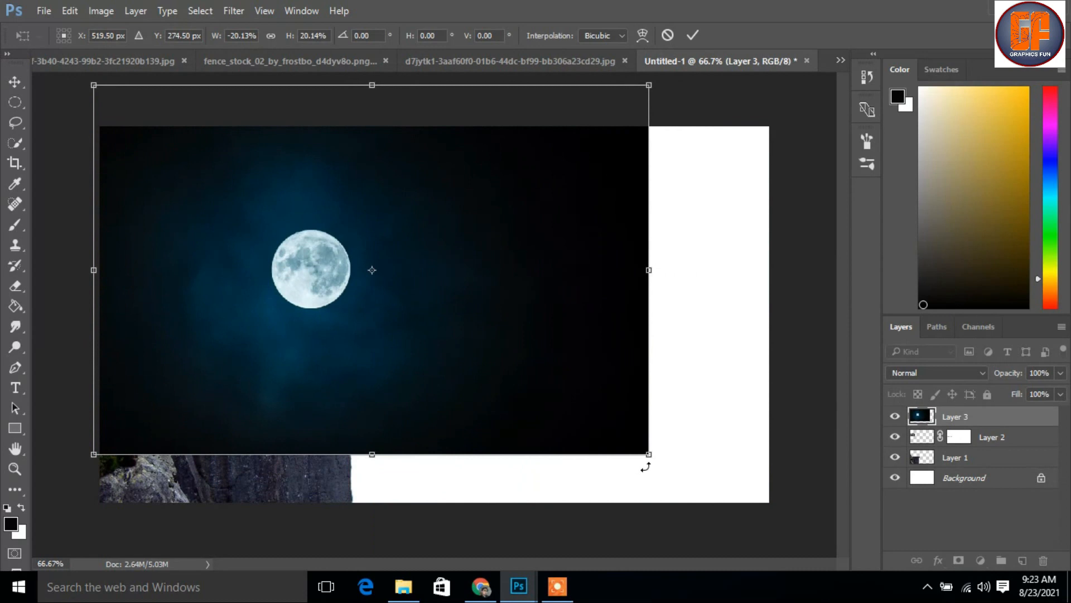
left_click_drag(648, 456, 735, 511)
left_click_drag(604, 450, 704, 441)
left_click(693, 35)
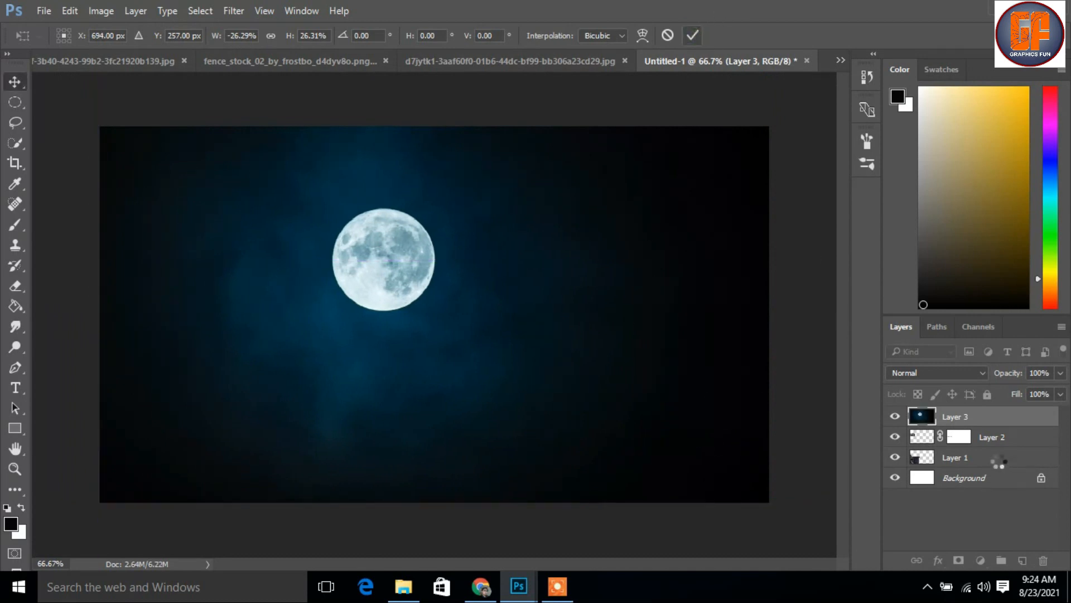
Move the moon layer beneath the cliff layer and enlarge it to about 111%, placing the moon just above the cliff's tip
left_click_drag(991, 420, 1001, 468)
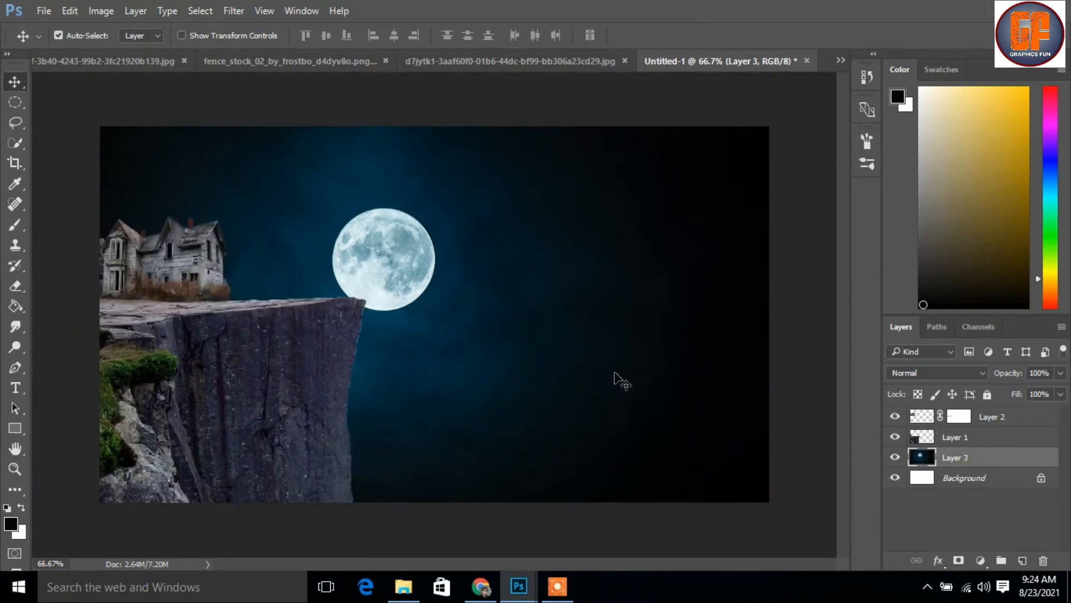
left_click_drag(564, 372, 558, 360)
key("ctrl+t")
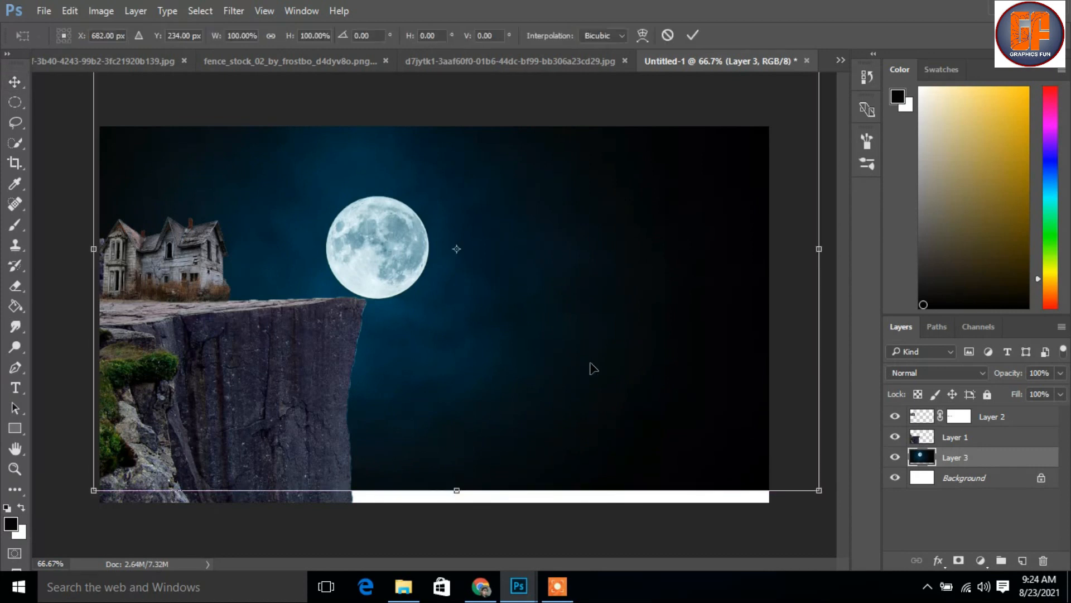
left_click_drag(819, 494, 859, 518)
left_click_drag(661, 418, 704, 407)
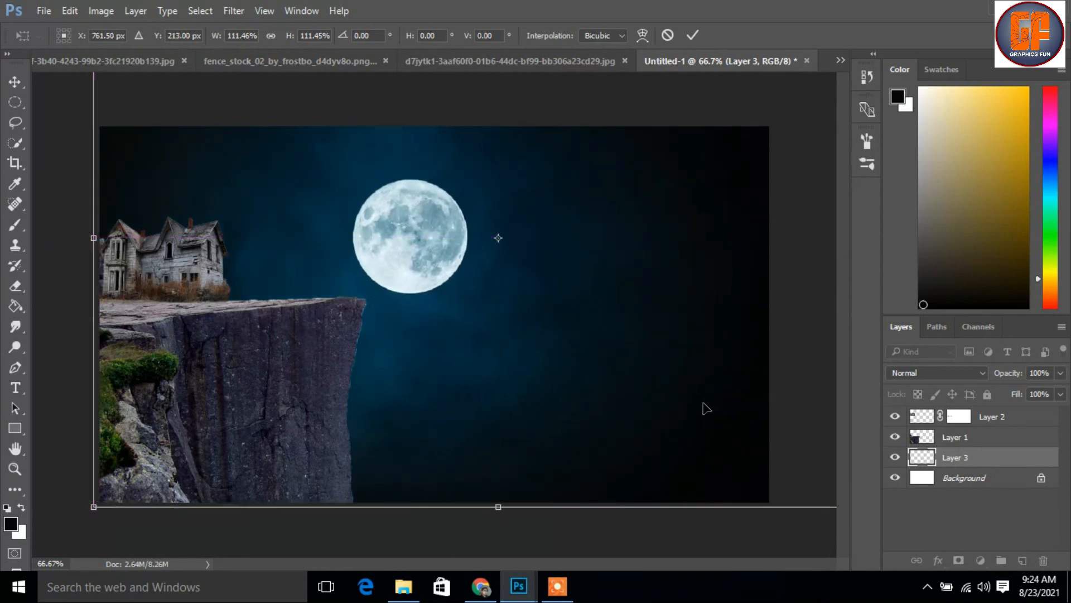
left_click(692, 36)
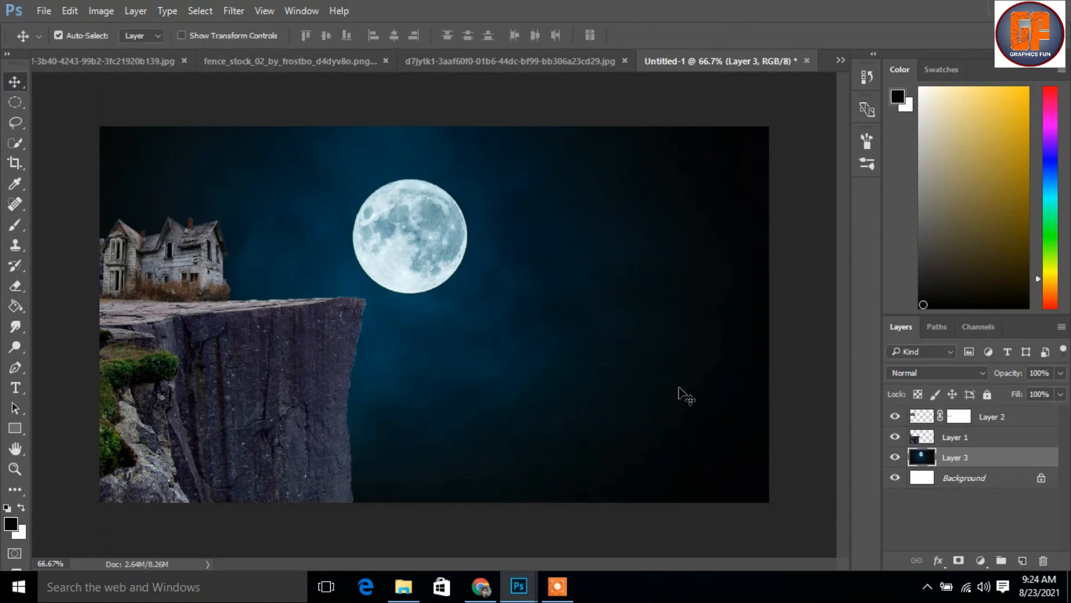
Add a Curves adjustment clipped to the cliff layer and pull its white point far down to darken the cliff
left_click(976, 439)
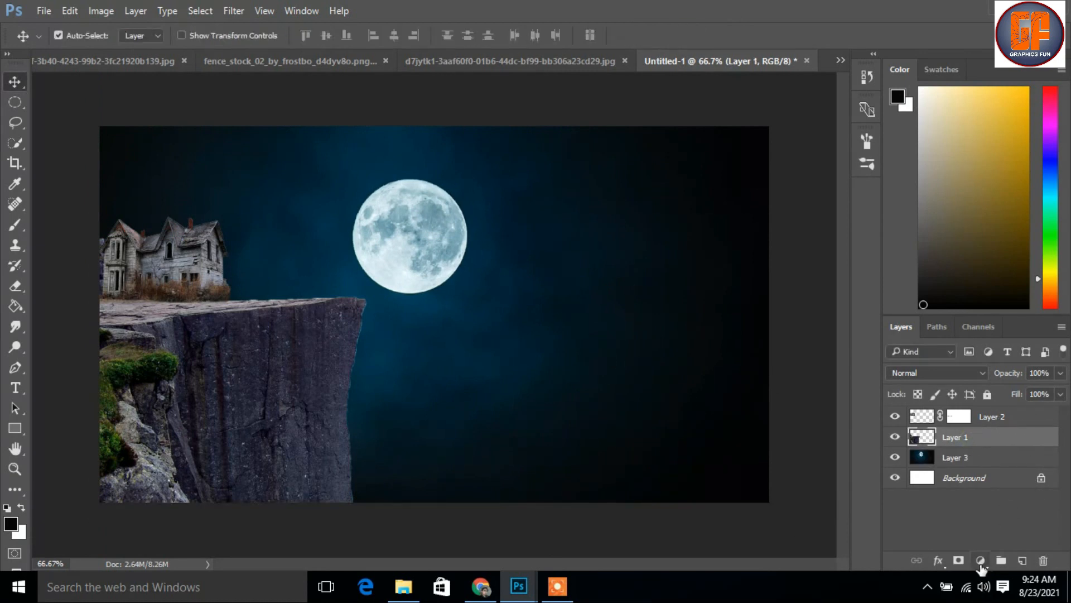
left_click(980, 561)
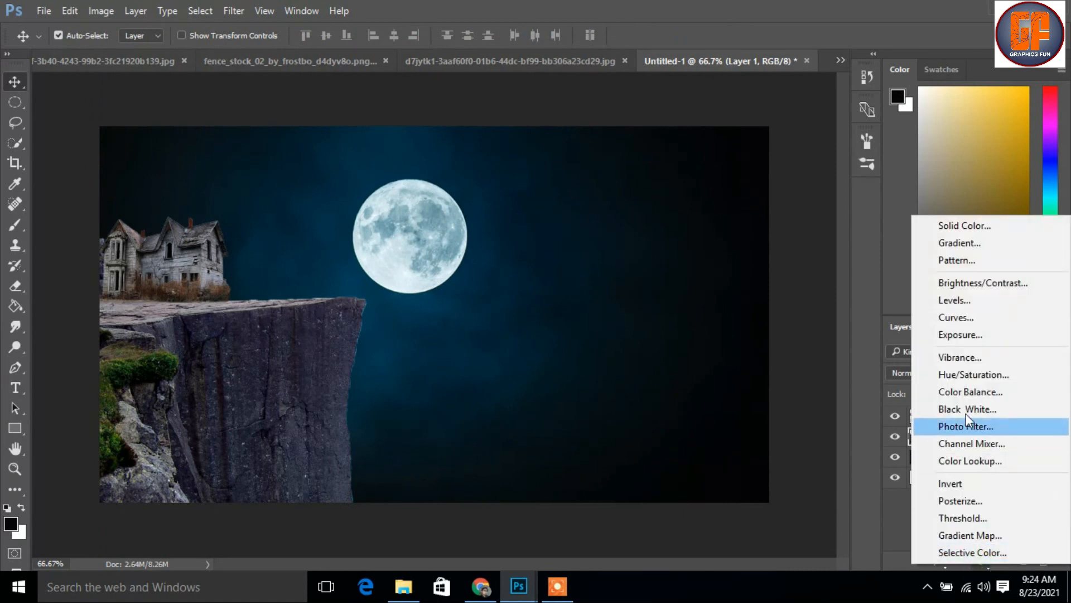
left_click(962, 316)
left_click(817, 519)
left_click(913, 337)
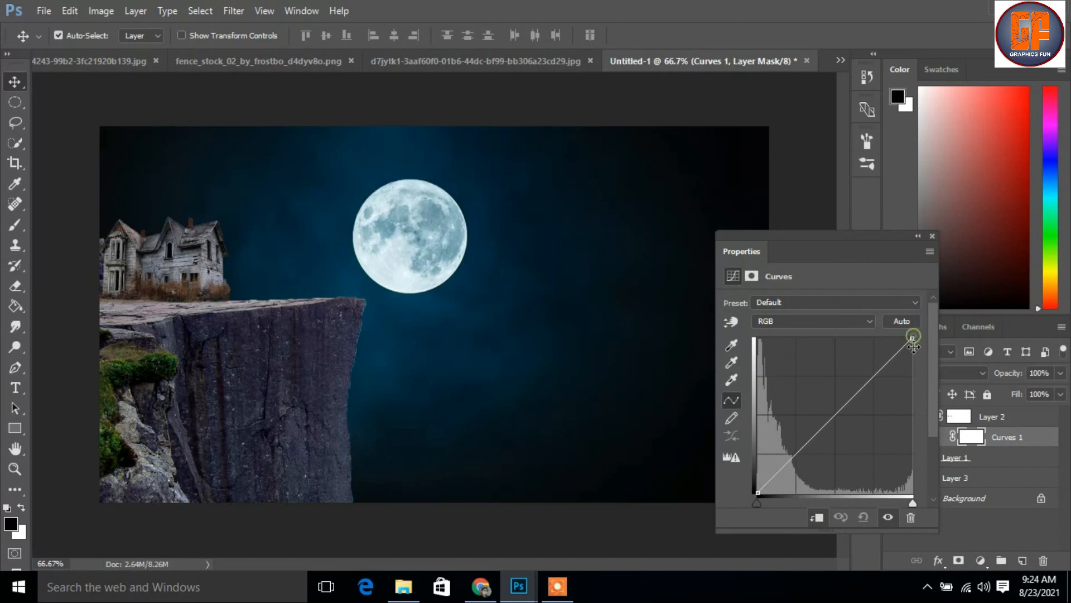
left_click_drag(912, 337, 936, 465)
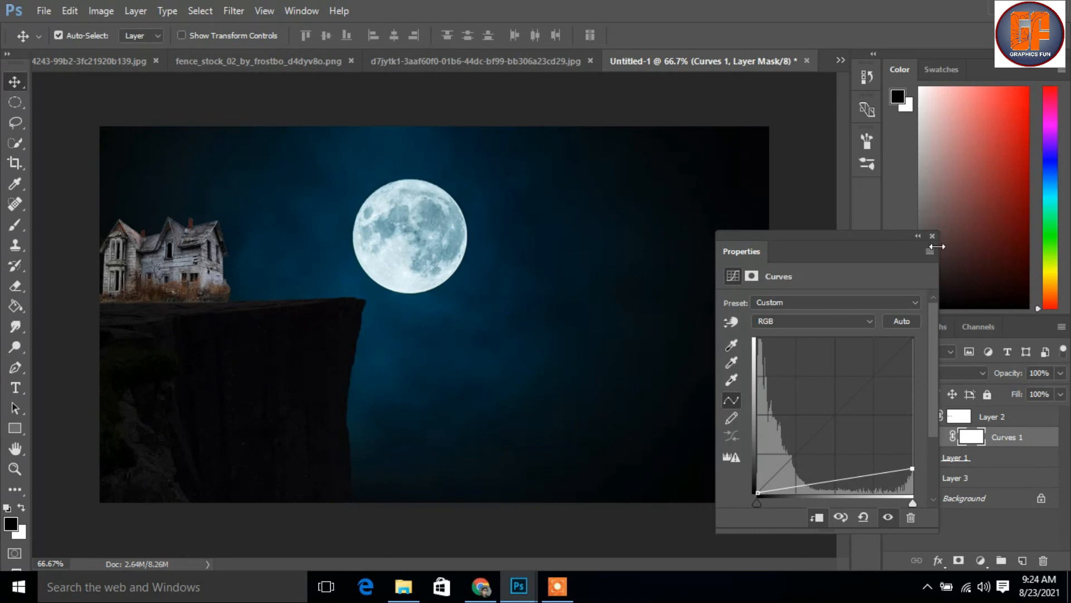
left_click(932, 233)
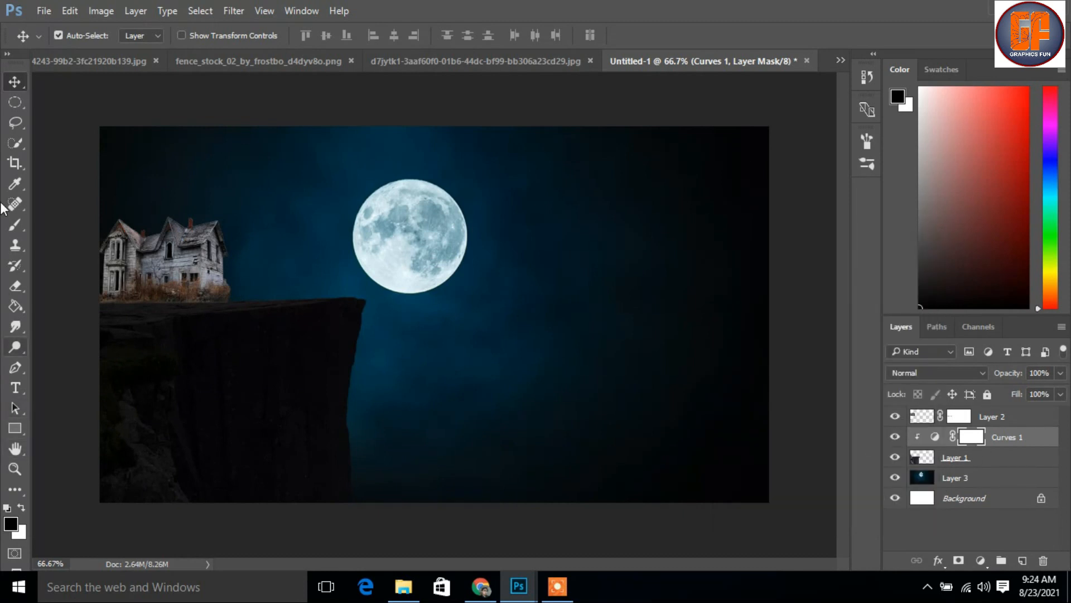
Brush black at 38% opacity on the cliff's Curves mask to bring back light on the top surface and the mossy left-hand rocks
left_click(14, 223)
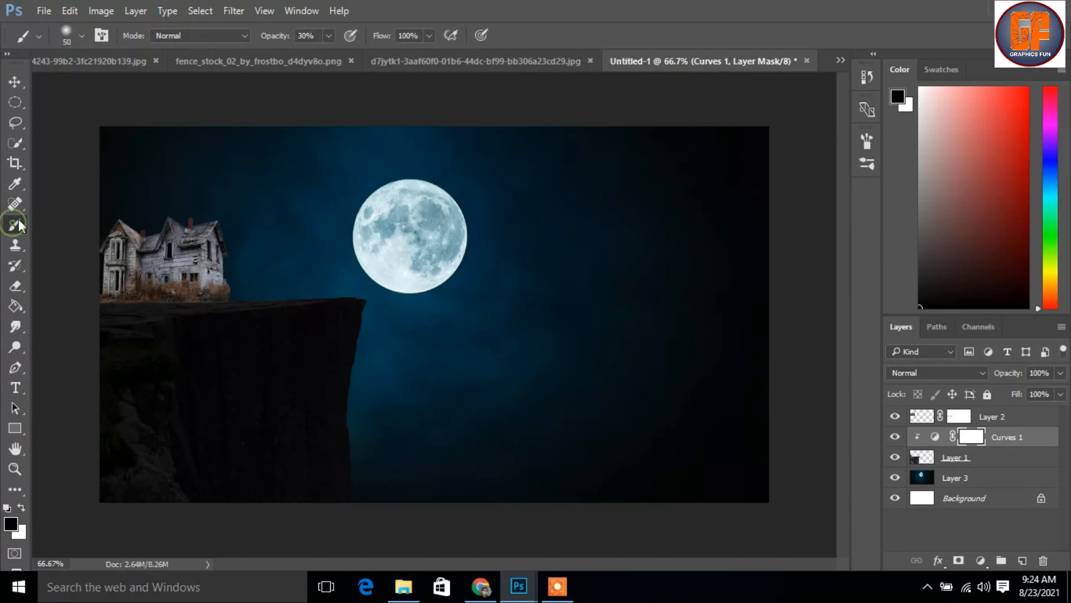
left_click(328, 36)
left_click(333, 52)
key("ctrl+plus")
mouse_move(173, 299)
left_mouse_down()
mouse_move(325, 318)
mouse_move(436, 292)
mouse_move(441, 313)
left_mouse_up()
left_click_drag(182, 251, 259, 251)
mouse_move(172, 260)
left_mouse_down()
mouse_move(589, 222)
mouse_move(291, 232)
mouse_move(326, 237)
mouse_move(262, 249)
mouse_move(213, 283)
mouse_move(243, 282)
mouse_move(190, 288)
mouse_move(219, 260)
mouse_move(171, 339)
mouse_move(271, 358)
mouse_move(288, 332)
mouse_move(259, 334)
mouse_move(191, 437)
mouse_move(242, 313)
mouse_move(211, 359)
mouse_move(219, 372)
mouse_move(254, 309)
mouse_move(206, 350)
mouse_move(186, 323)
mouse_move(197, 298)
mouse_move(218, 296)
mouse_move(161, 426)
mouse_move(180, 330)
mouse_move(197, 303)
mouse_move(104, 493)
mouse_move(232, 425)
mouse_move(205, 399)
mouse_move(145, 560)
mouse_move(214, 551)
mouse_move(244, 510)
left_mouse_up()
key("]")
mouse_move(196, 376)
left_mouse_down()
mouse_move(232, 301)
mouse_move(167, 330)
mouse_move(245, 268)
mouse_move(178, 283)
left_mouse_up()
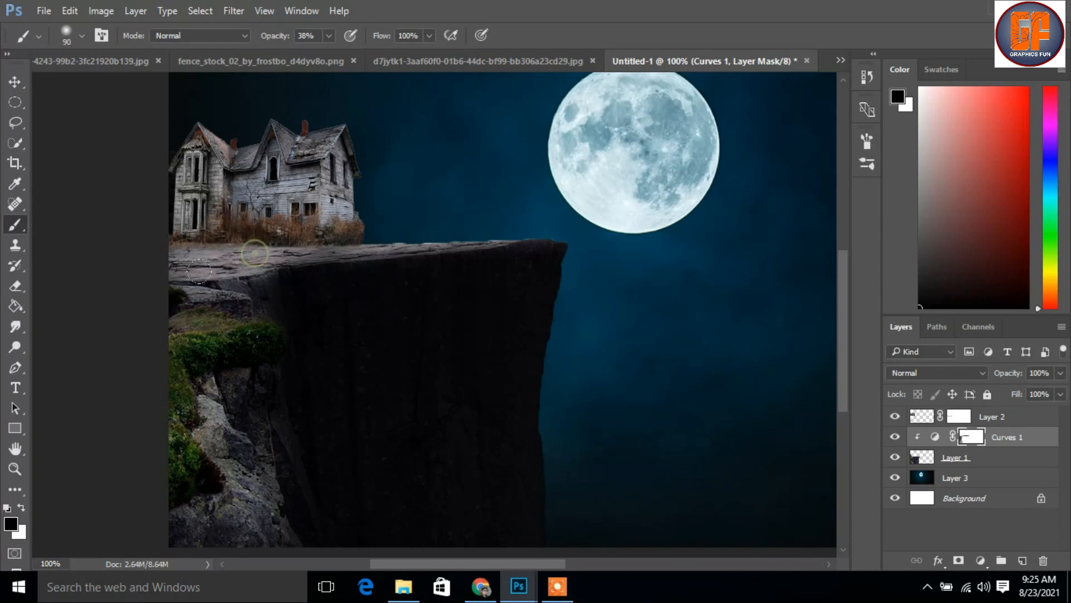
Brush more black on the Curves mask along the cliff's upper surface and rim to brighten it with a size 90 brush
mouse_move(190, 246)
left_mouse_down()
mouse_move(303, 231)
mouse_move(242, 226)
left_mouse_up()
left_click_drag(366, 230, 307, 225)
left_click_drag(467, 224, 275, 236)
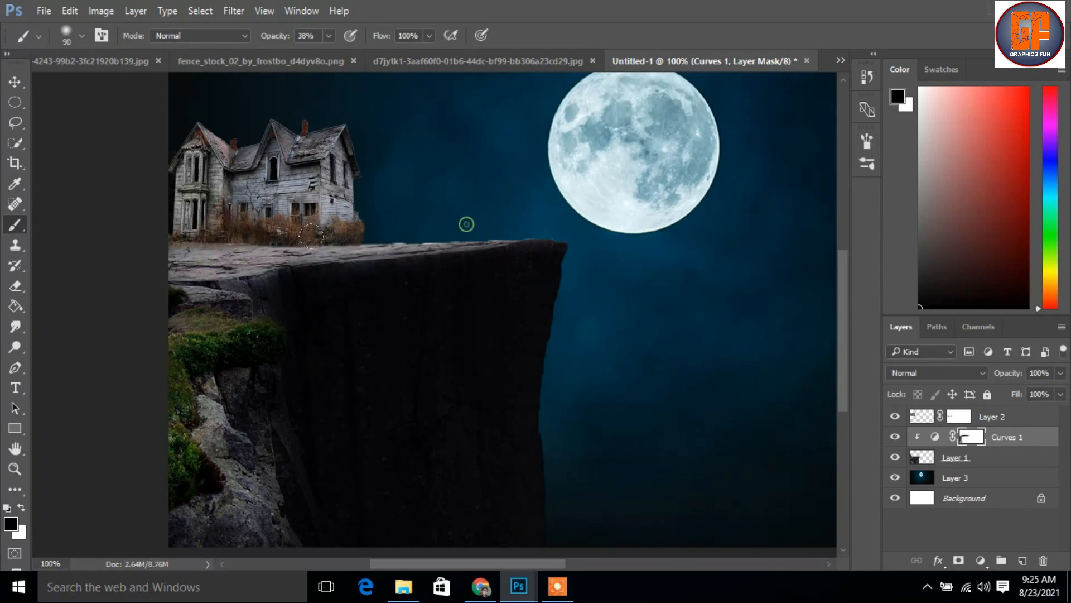
mouse_move(525, 222)
left_mouse_down()
mouse_move(312, 234)
mouse_move(364, 215)
mouse_move(290, 234)
left_mouse_up()
left_click_drag(468, 225, 243, 246)
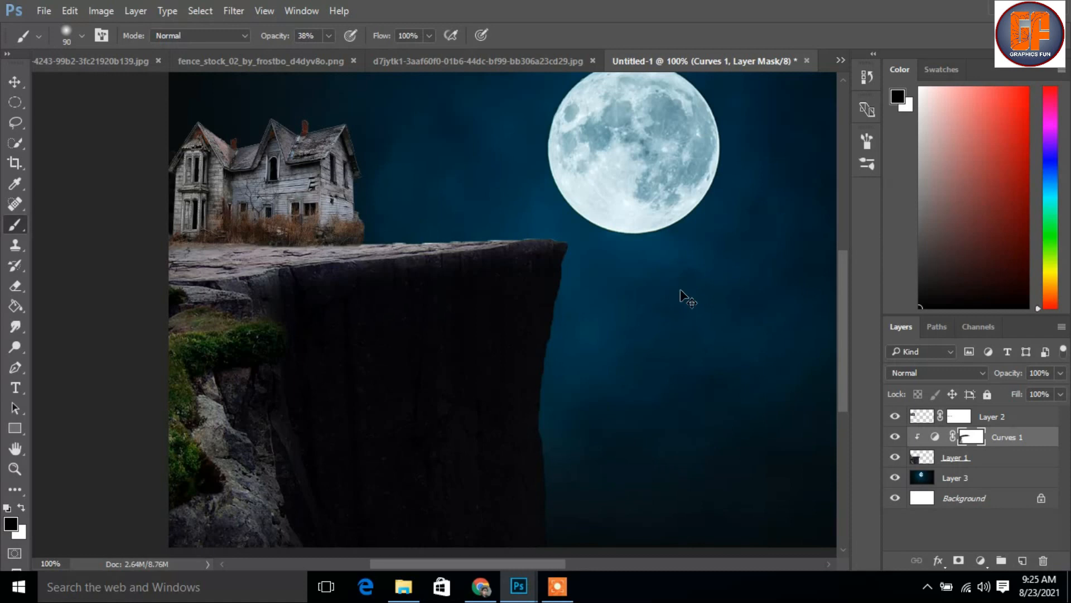
key("ctrl+minus")
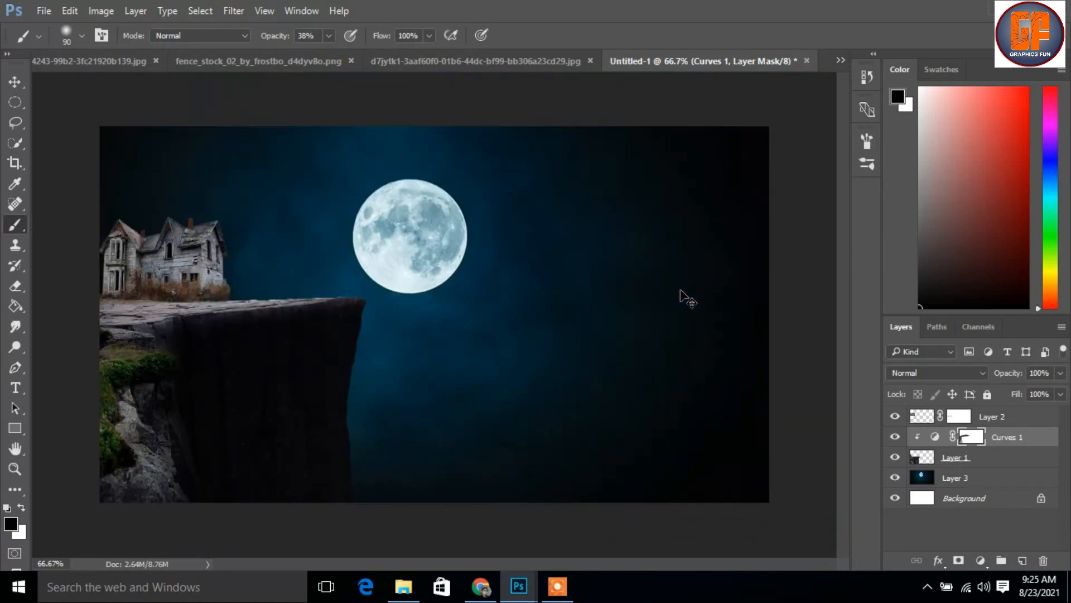
Brush black on the Curves mask down the cliff's right-hand edge to add a faint rim of light
key("ctrl+plus")
left_click_drag(322, 411, 338, 334)
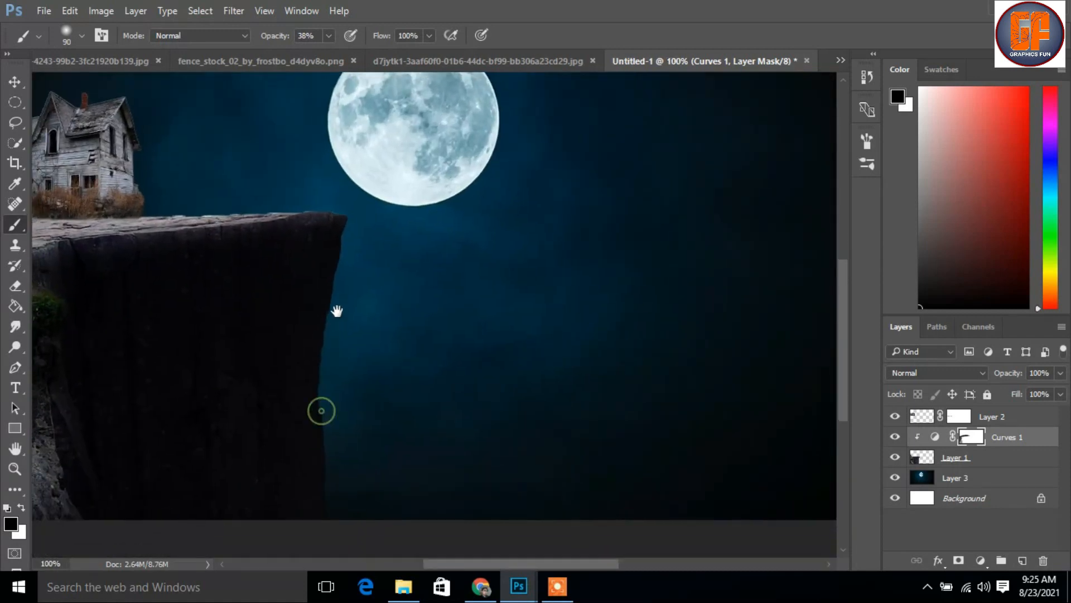
mouse_move(345, 221)
left_mouse_down()
mouse_move(317, 393)
mouse_move(318, 512)
left_mouse_up()
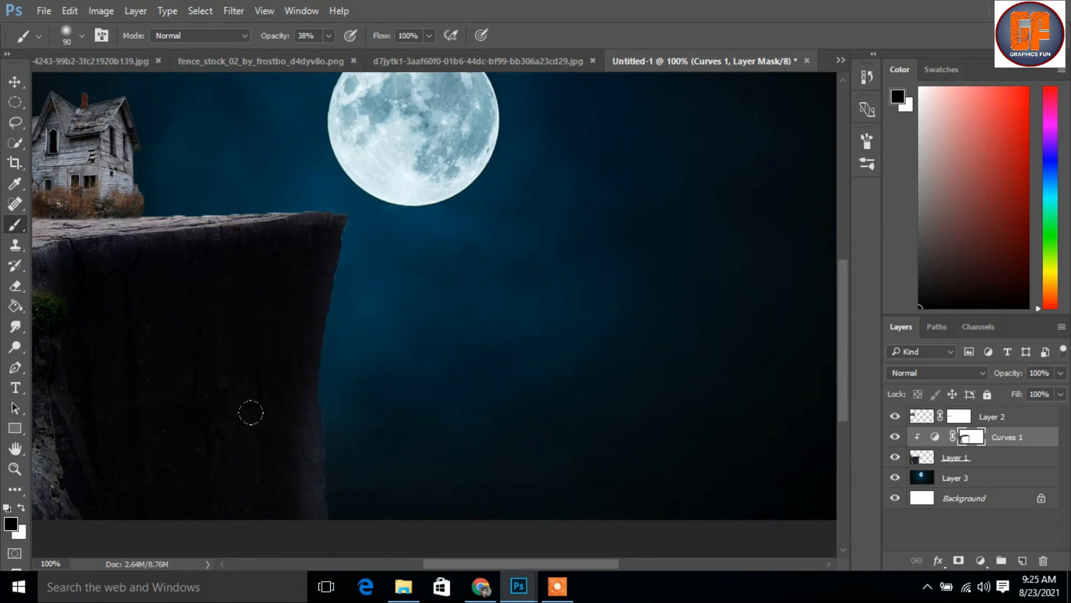
Paint white on the Curves mask near the lower right of the cliff face to restore the shadow there
left_click(20, 506)
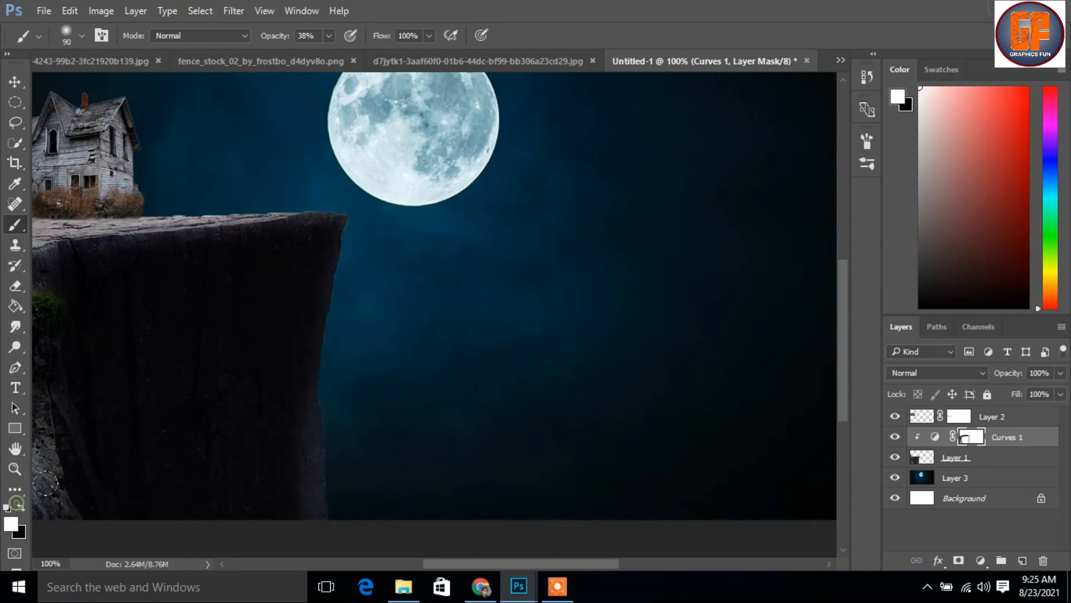
mouse_move(275, 450)
left_mouse_down()
mouse_move(287, 511)
mouse_move(265, 422)
left_mouse_up()
left_click_drag(290, 471, 276, 429)
left_click(15, 82)
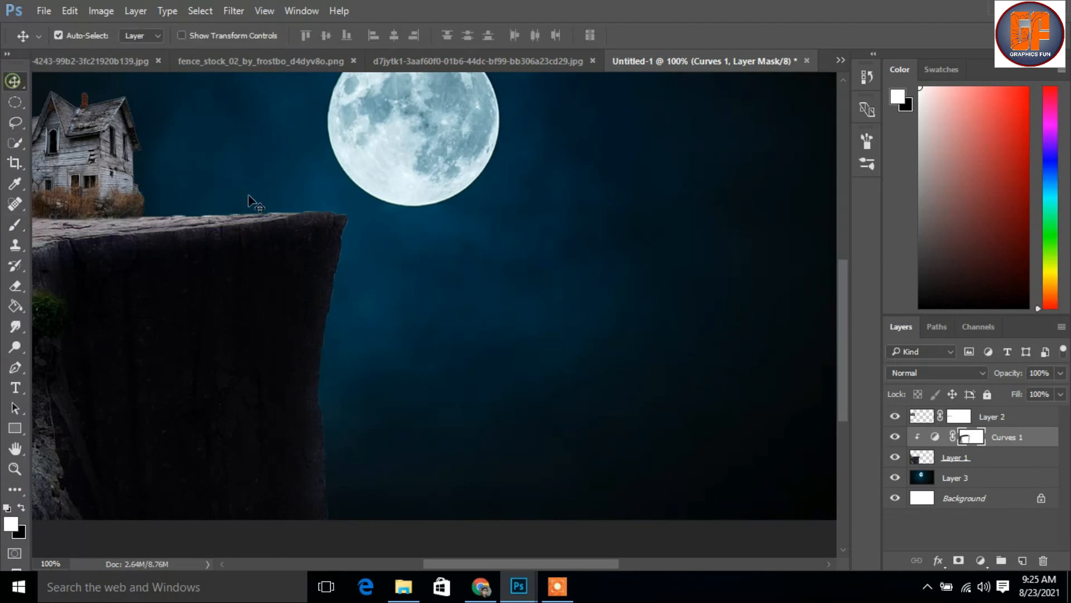
key("ctrl+minus")
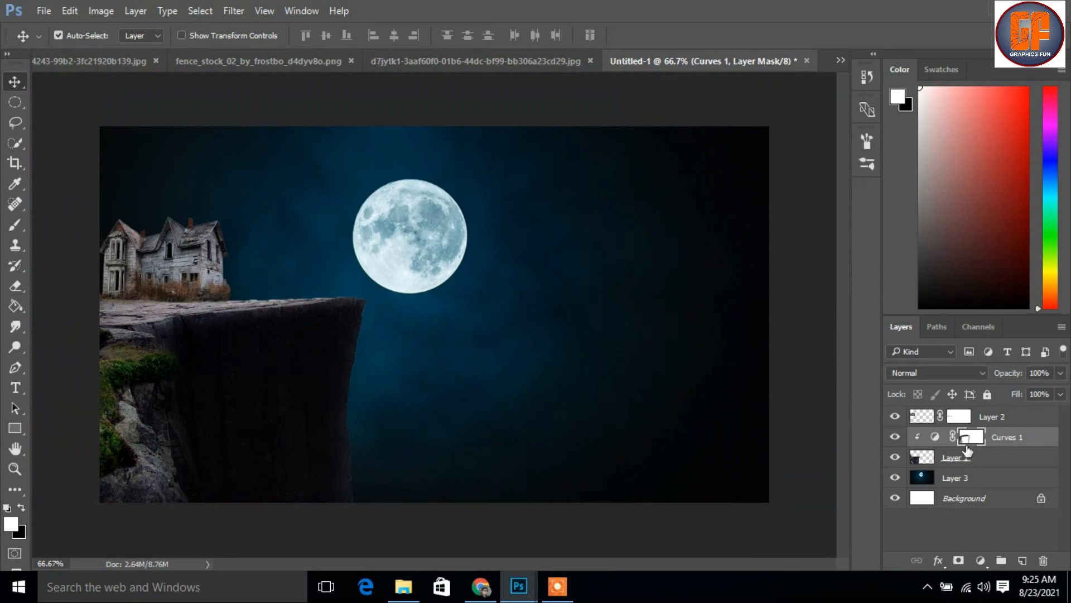
Add a Curves adjustment clipped to the house layer and pull its white point far down to darken the house
left_click(1011, 416)
left_click(983, 561)
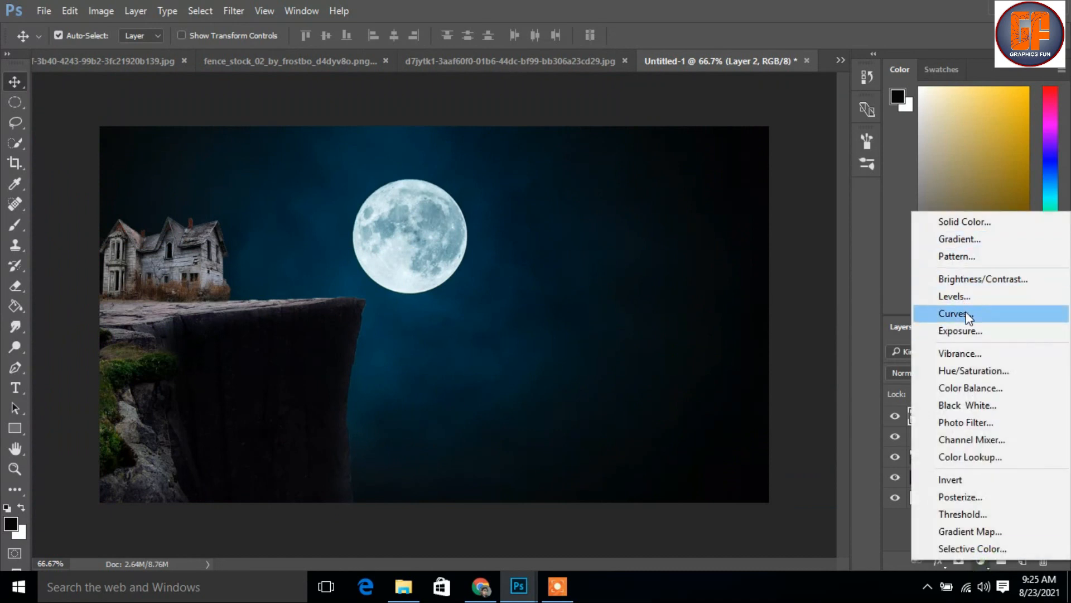
left_click(968, 317)
left_click(820, 518)
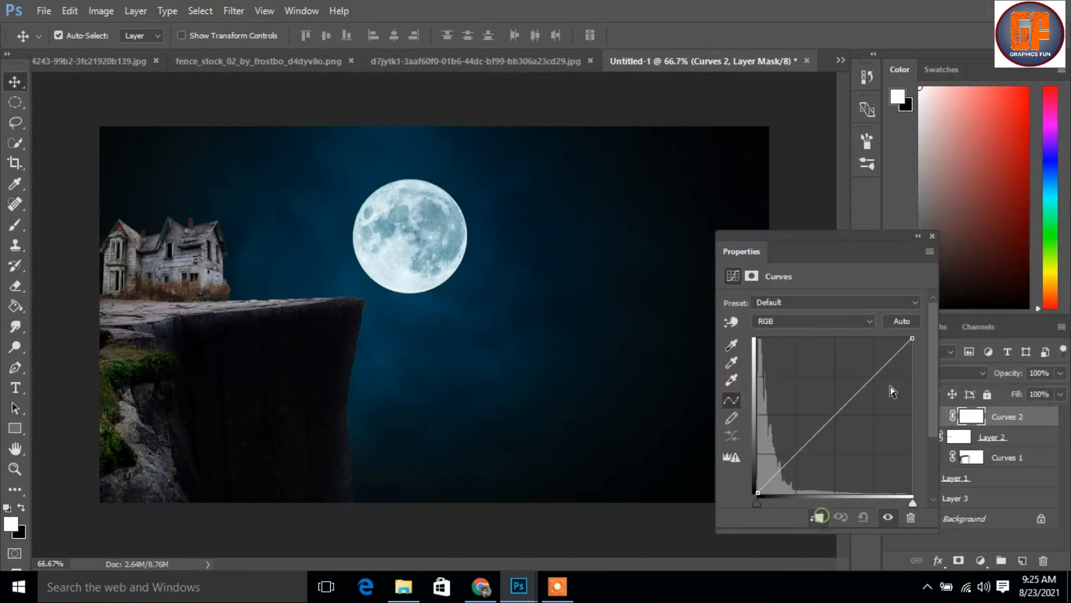
left_click_drag(912, 338, 919, 473)
left_click(933, 236)
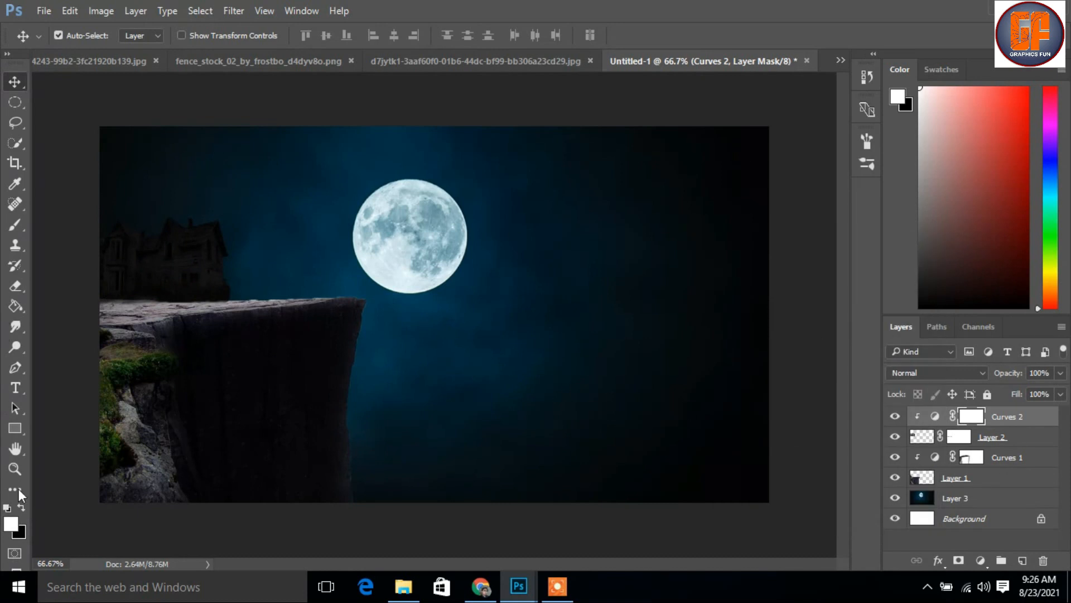
Brush black at 38% opacity on the house's Curves mask over its right wall and roof peaks with a size 90 brush
left_click(20, 507)
left_click(15, 225)
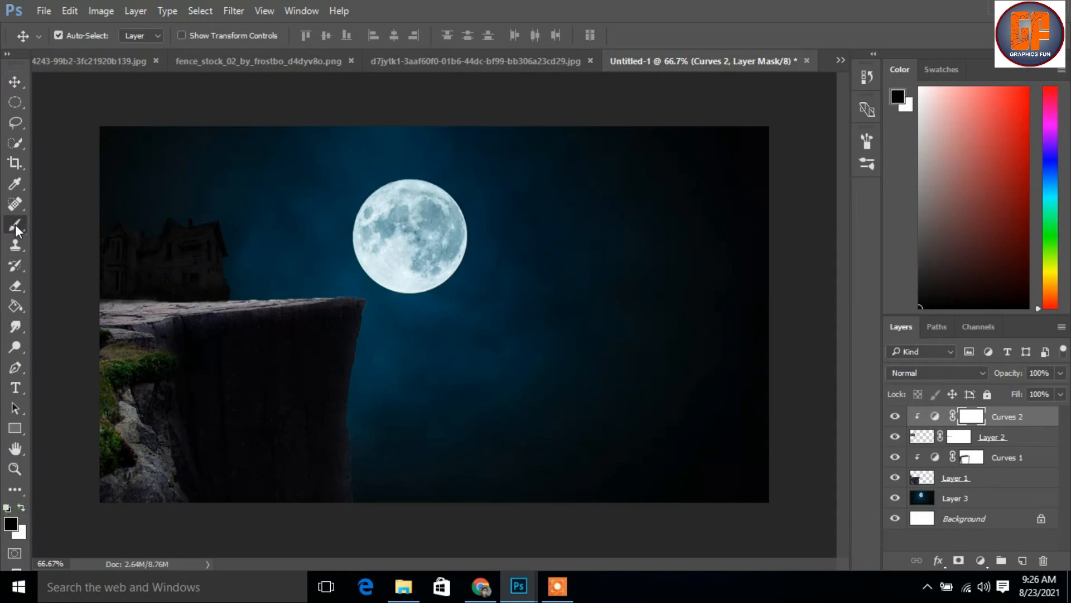
key("ctrl+plus")
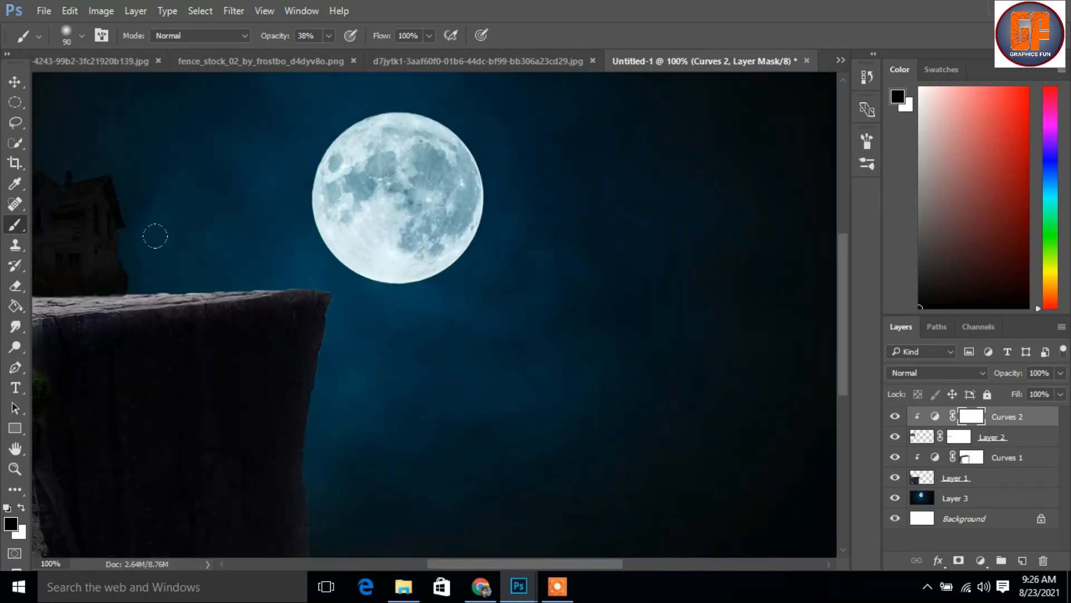
left_click_drag(172, 280, 406, 279)
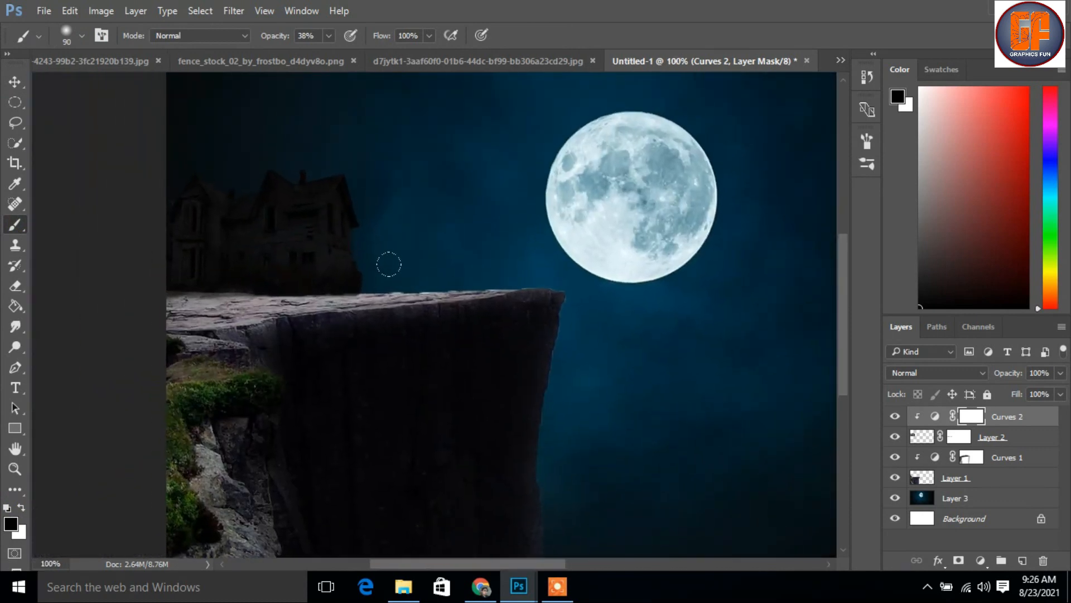
mouse_move(341, 199)
left_mouse_down()
mouse_move(337, 188)
mouse_move(344, 265)
left_mouse_up()
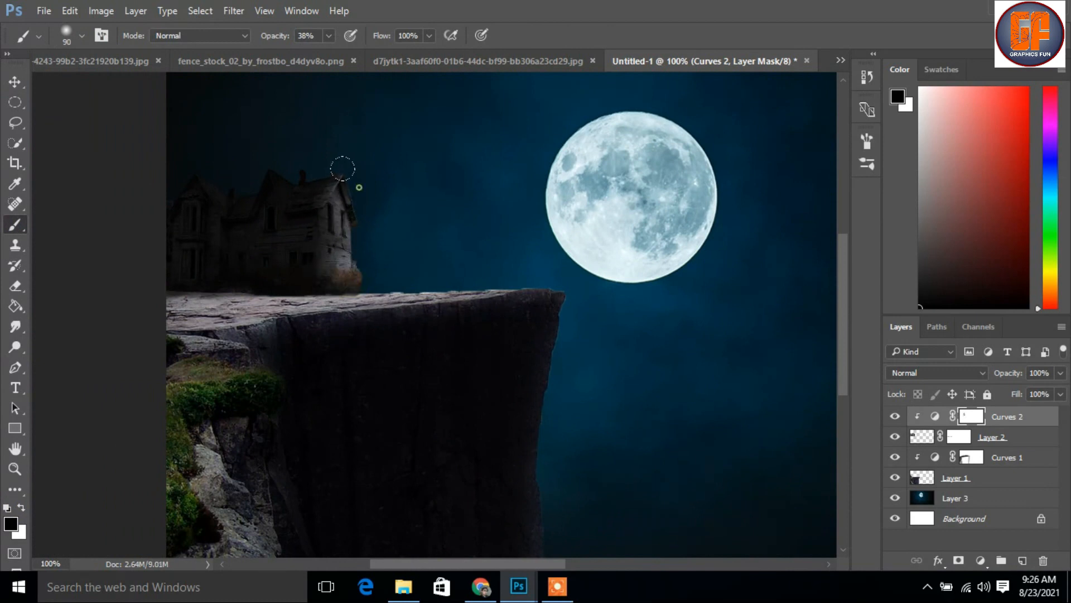
left_click(277, 167)
left_click_drag(275, 179, 295, 152)
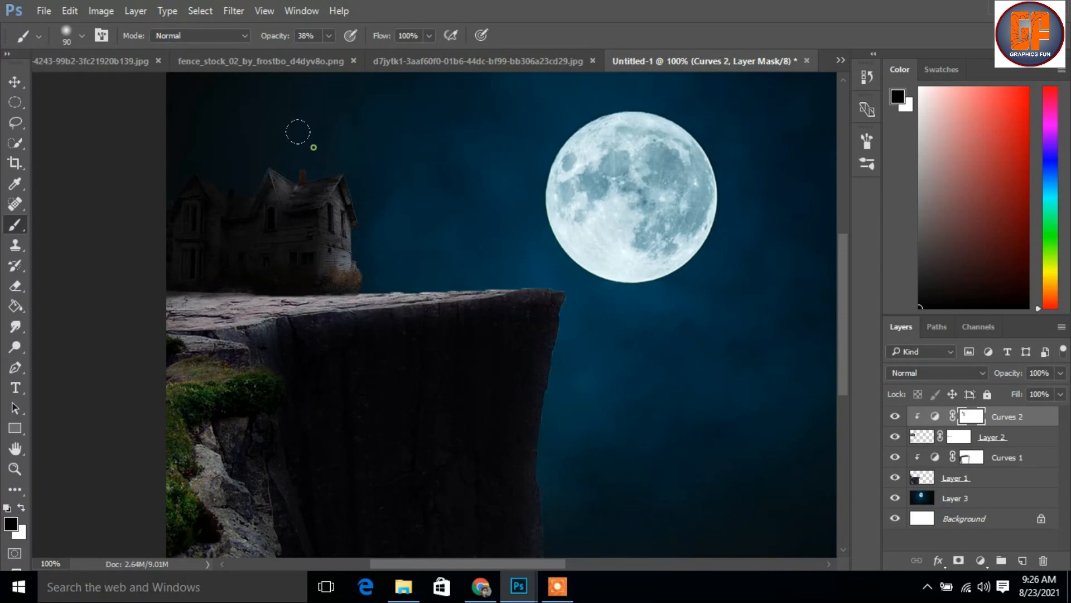
left_click(202, 177)
left_click(203, 170)
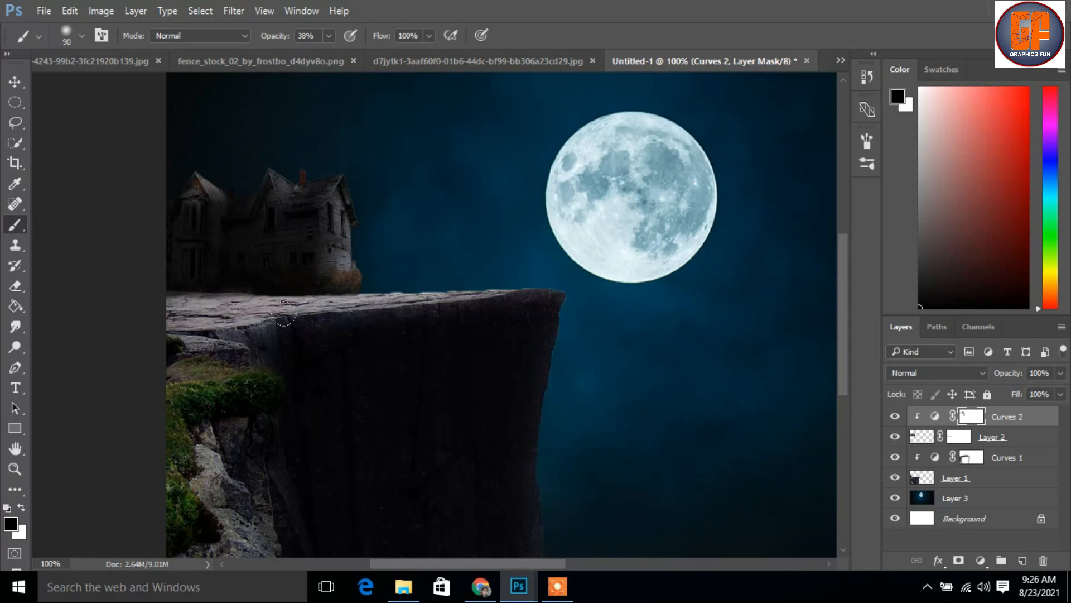
Brush black on the house's Curves mask over the lower walls and the grass along its base with a size 45 brush
key("bracketleft")
key("bracketleft")
key("bracketleft")
mouse_move(318, 220)
left_mouse_down()
mouse_move(323, 272)
mouse_move(354, 256)
mouse_move(336, 291)
mouse_move(222, 293)
left_mouse_up()
left_click_drag(302, 293, 140, 319)
left_click_drag(266, 296, 136, 302)
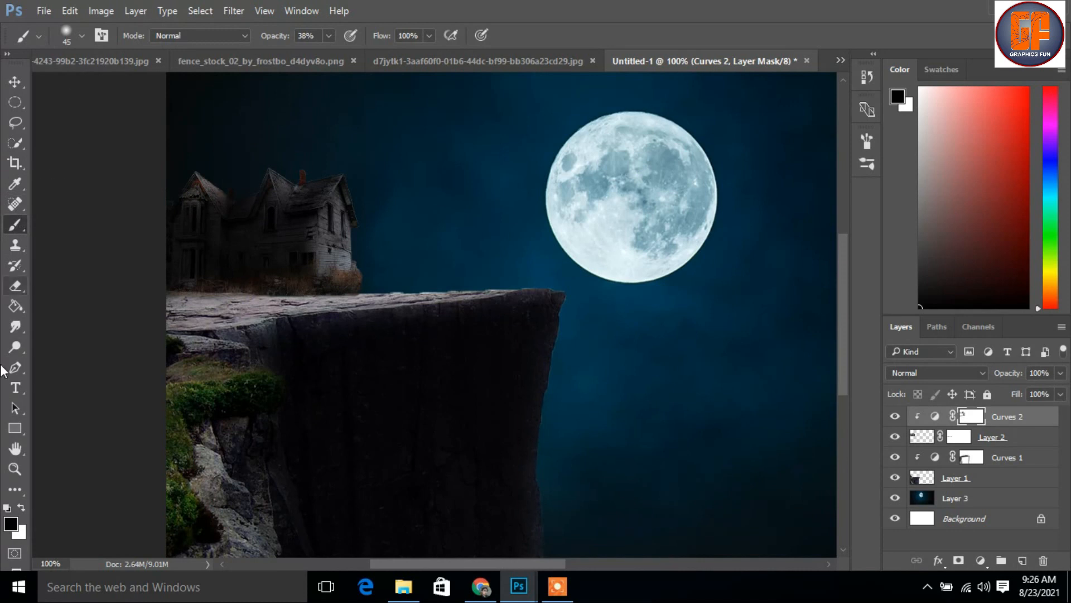
Paint white on the house's Curves mask over the left tower to restore some shadow
left_click(22, 507)
mouse_move(193, 198)
left_mouse_down()
mouse_move(186, 188)
mouse_move(196, 212)
left_mouse_up()
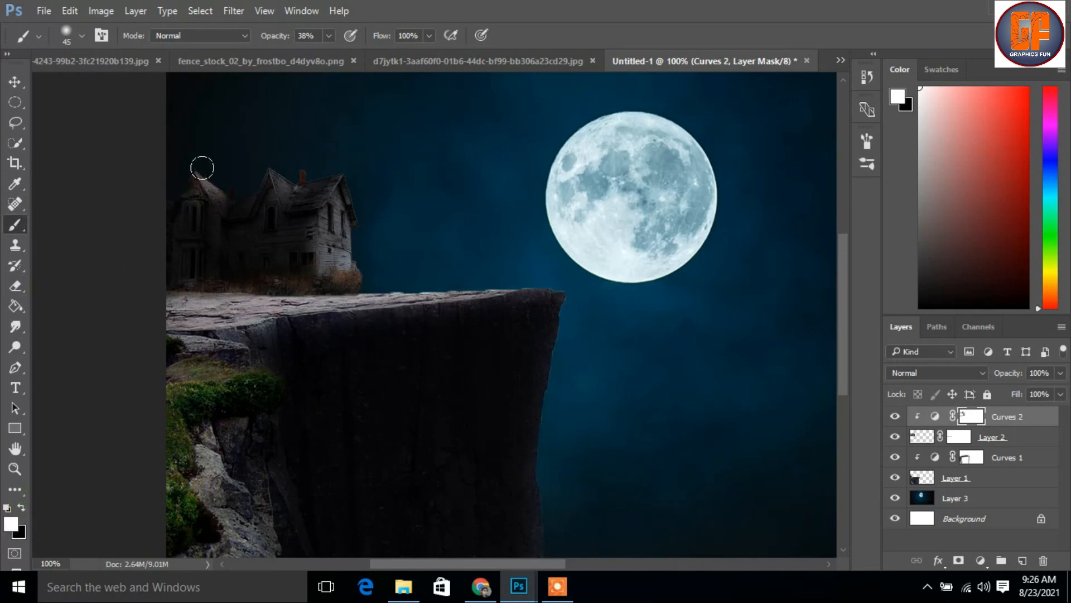
left_click(15, 81)
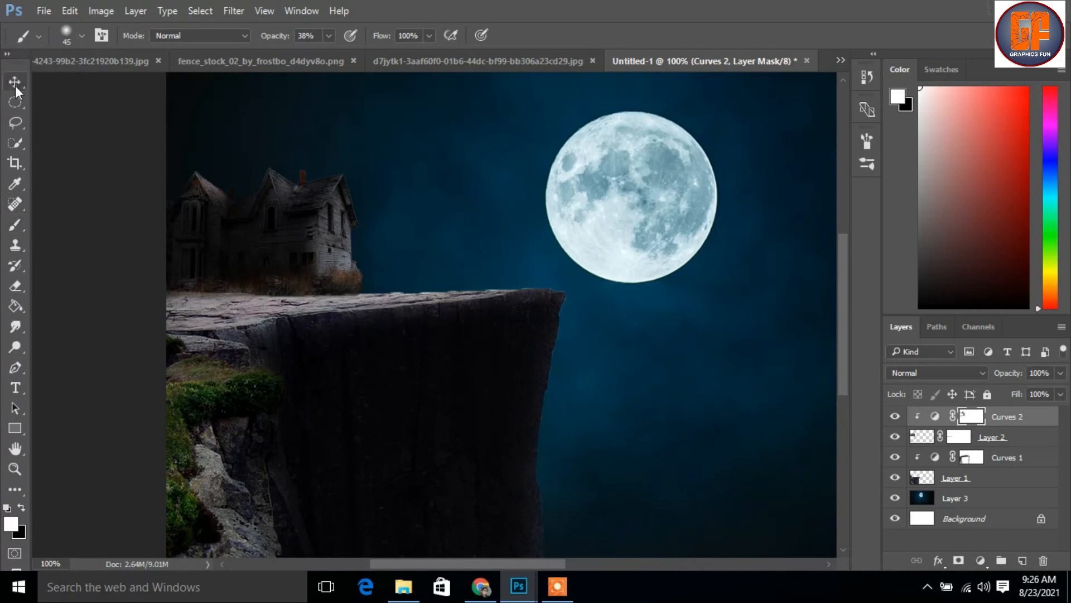
key("ctrl+minus")
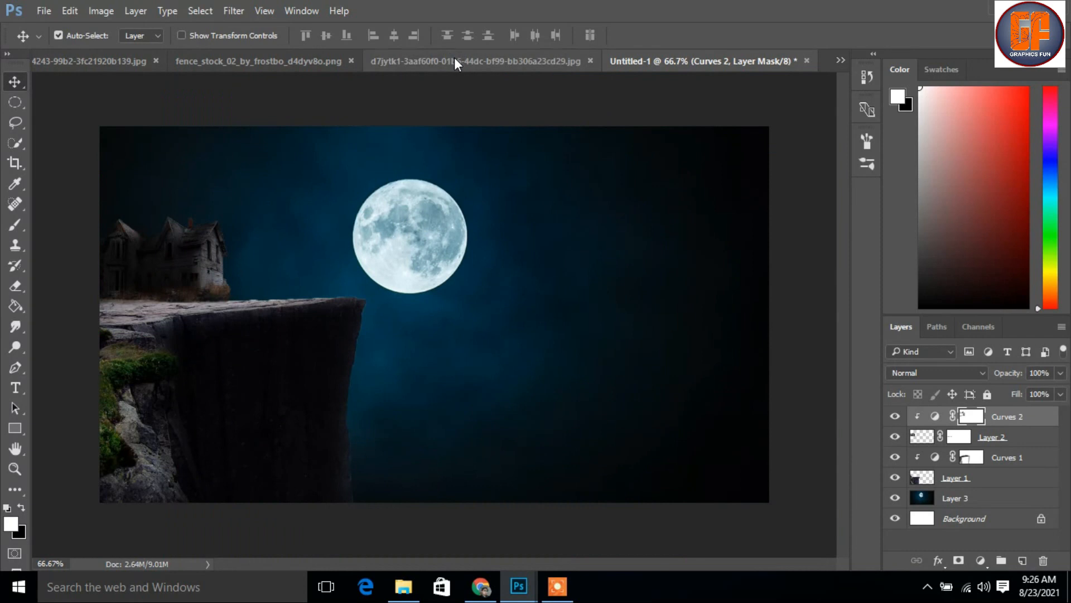
Copy the cut-out woman in the orange kimono from her source image into the composite and move her toward the centre
left_click(837, 59)
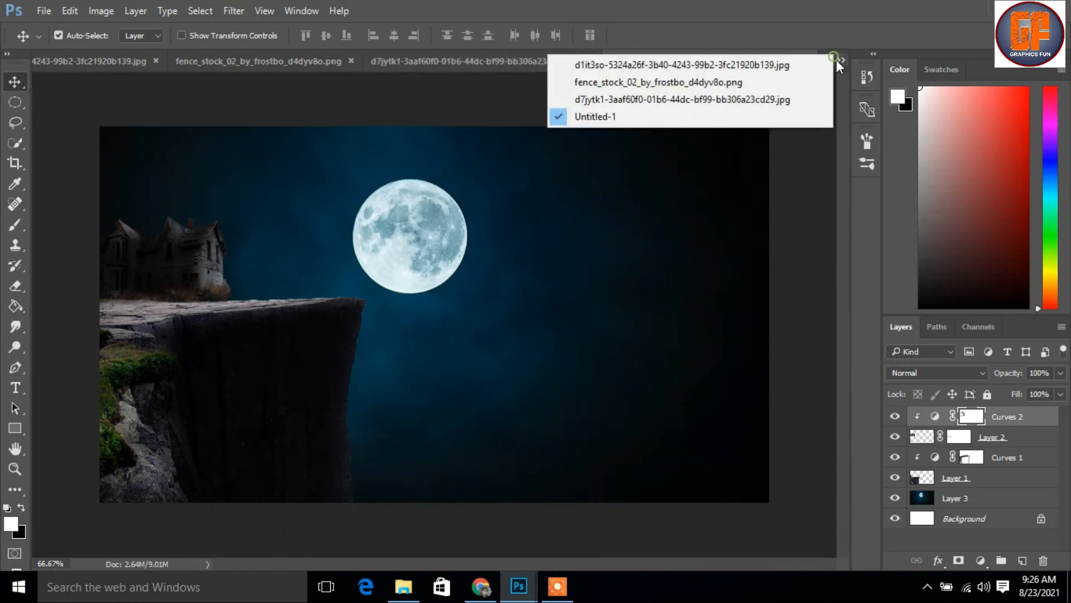
left_click(804, 68)
left_click_drag(313, 60, 578, 122)
left_click_drag(707, 295, 347, 228)
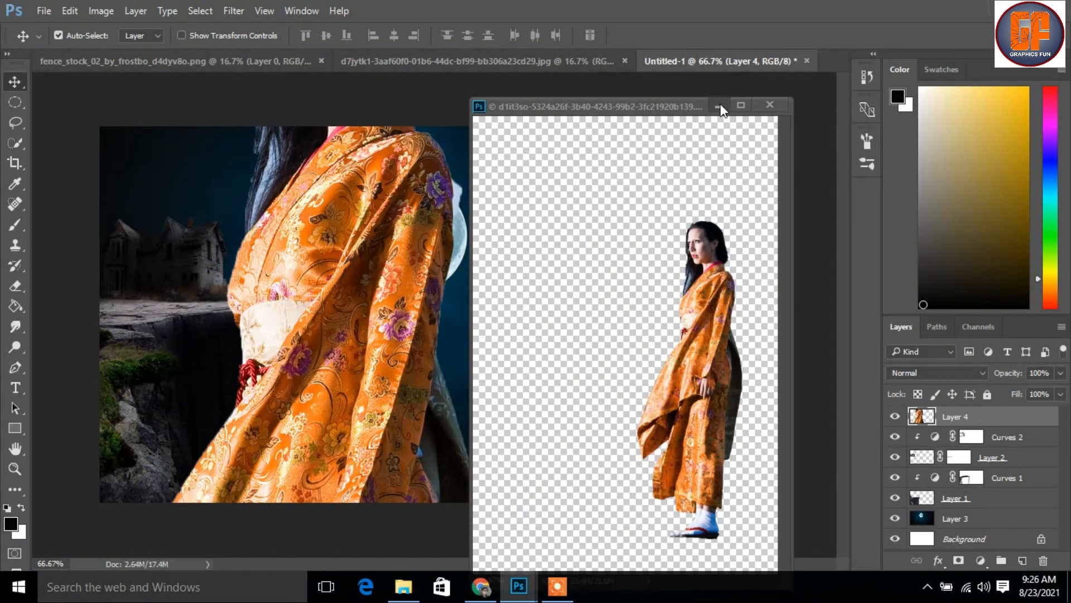
left_click(719, 105)
left_click_drag(363, 281, 483, 315)
Lasso the stray white fragment beside the woman's sleeve, delete it and deselect
left_click(15, 142)
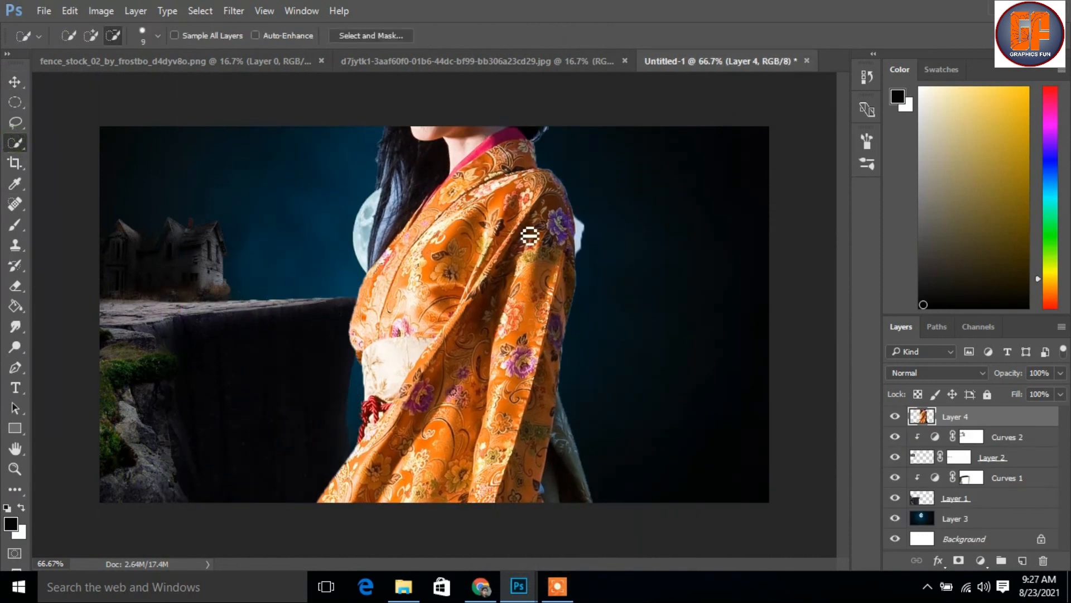
left_click(16, 121)
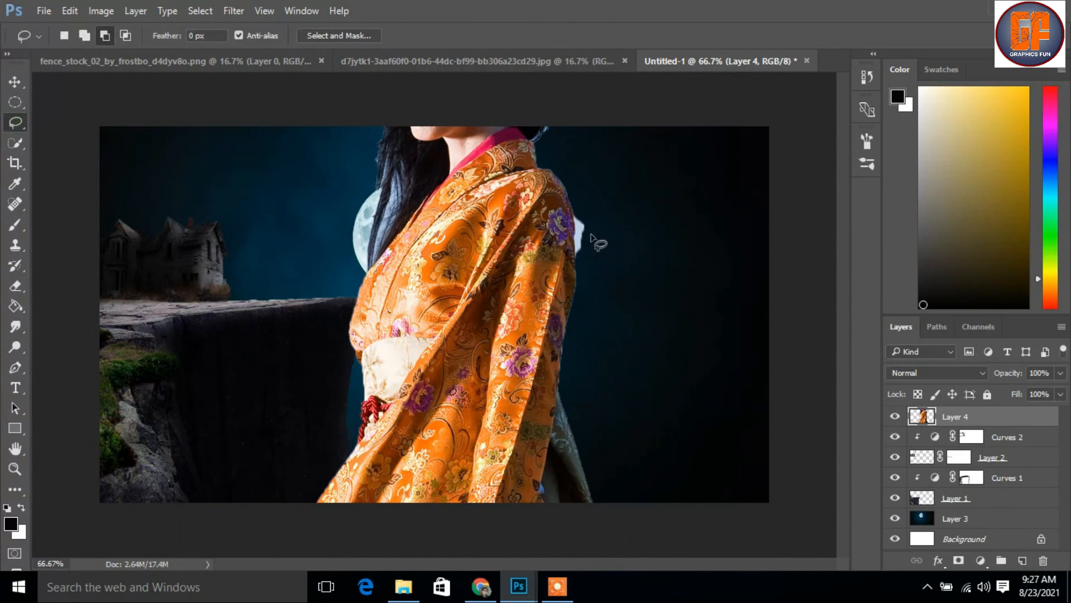
mouse_move(574, 215)
left_mouse_down()
mouse_move(575, 255)
mouse_move(586, 260)
mouse_move(598, 247)
mouse_move(576, 210)
left_mouse_up()
key("Delete")
key("ctrl+d")
left_click(15, 81)
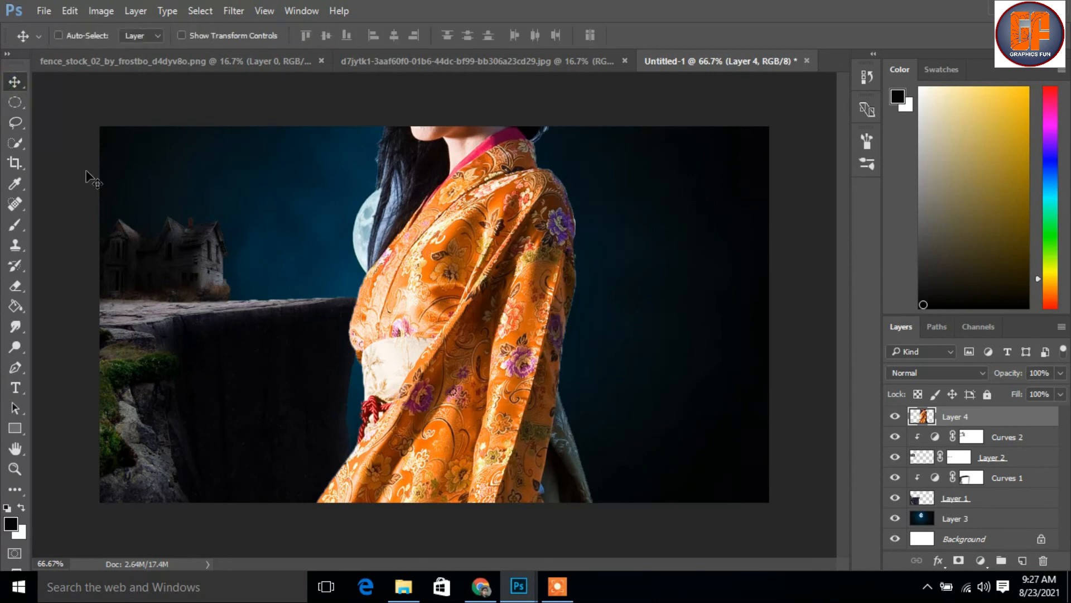
Scale the woman down to about 6.8%, stand her on the cliff top and flip her horizontally to face the moon
key("ctrl+t")
left_click_drag(502, 195, 468, 308)
left_click_drag(558, 128, 380, 170)
left_click_drag(436, 126, 308, 433)
left_click_drag(323, 470, 304, 256)
right_click(306, 250)
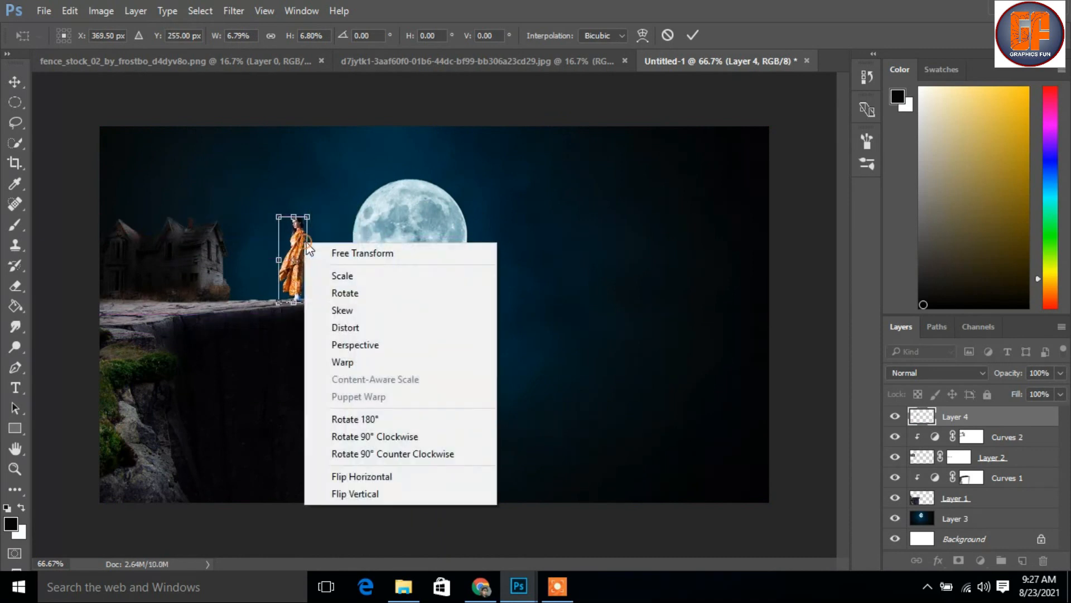
left_click(334, 473)
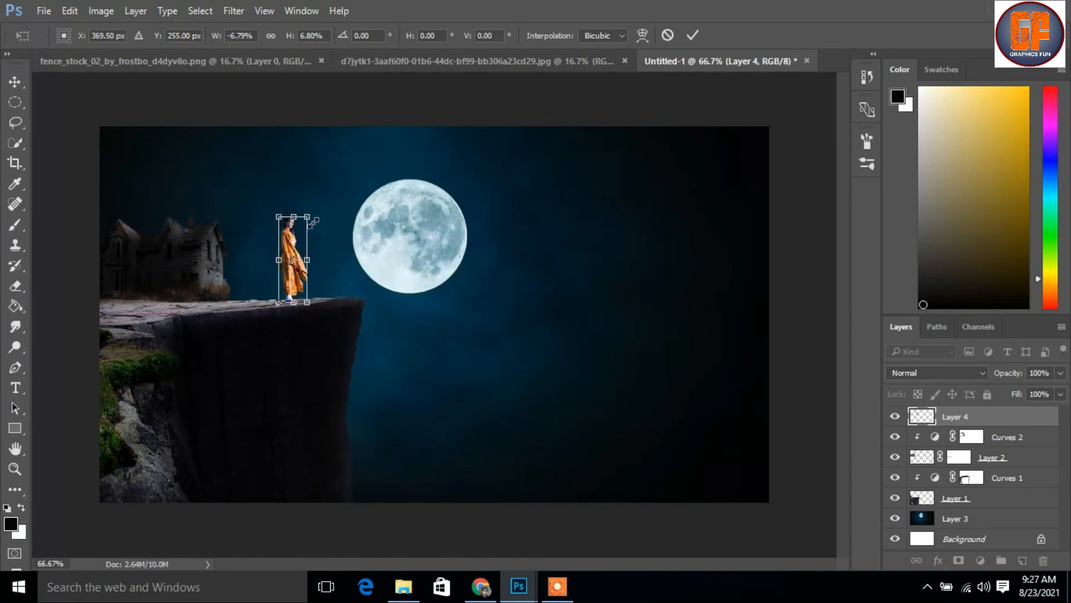
Shrink the woman to about 5.2%, set her feet near the cliff edge and apply the transform
left_click_drag(307, 219, 309, 252)
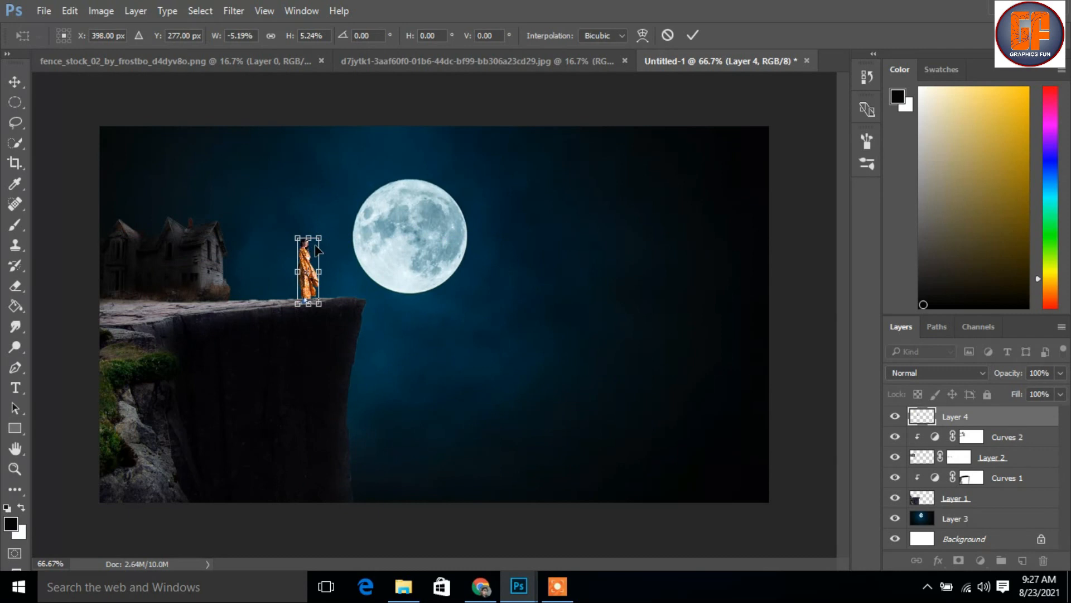
key("ctrl+plus")
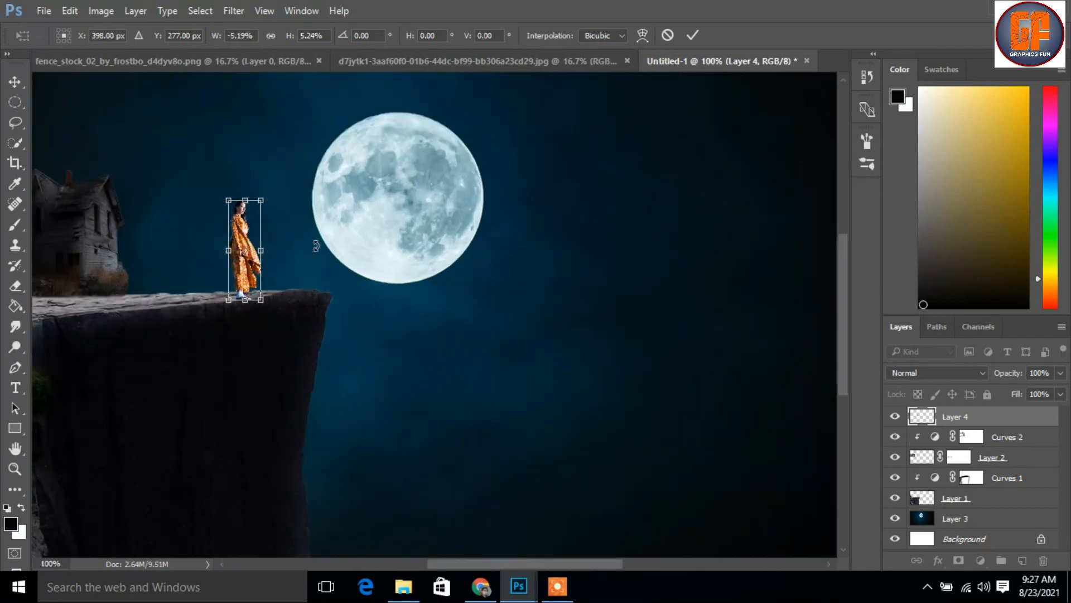
key("ctrl+plus")
left_click_drag(256, 311, 407, 353)
left_click_drag(206, 193, 224, 181)
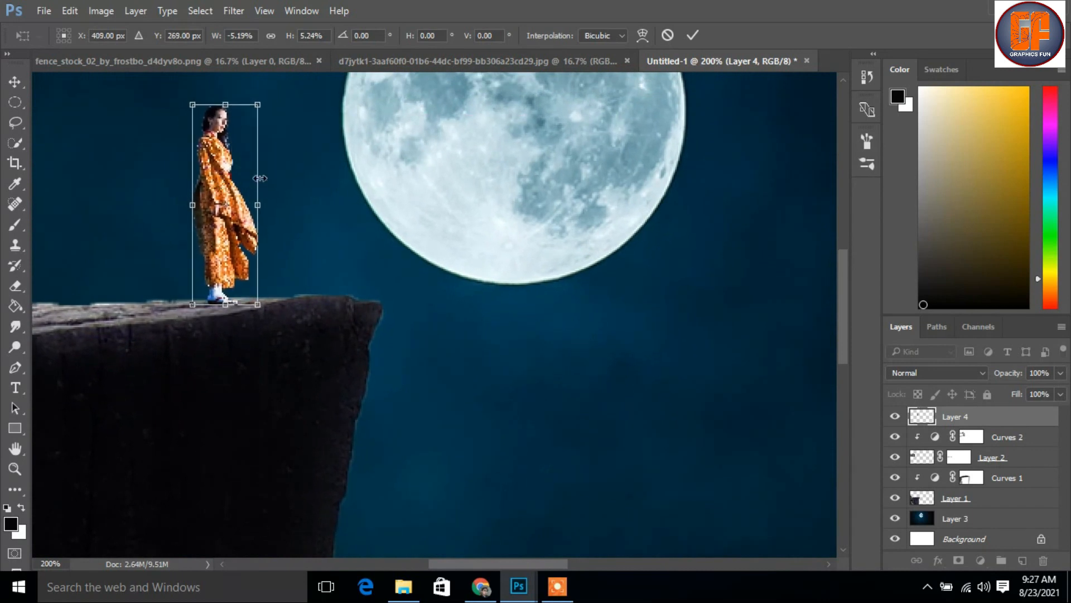
left_click(693, 35)
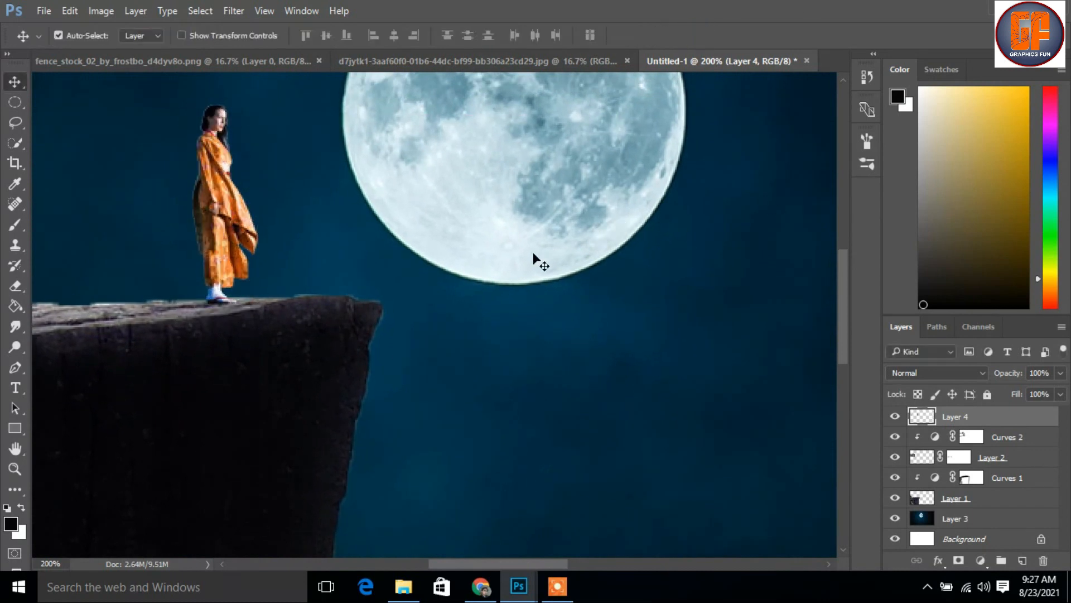
key("ctrl+minus")
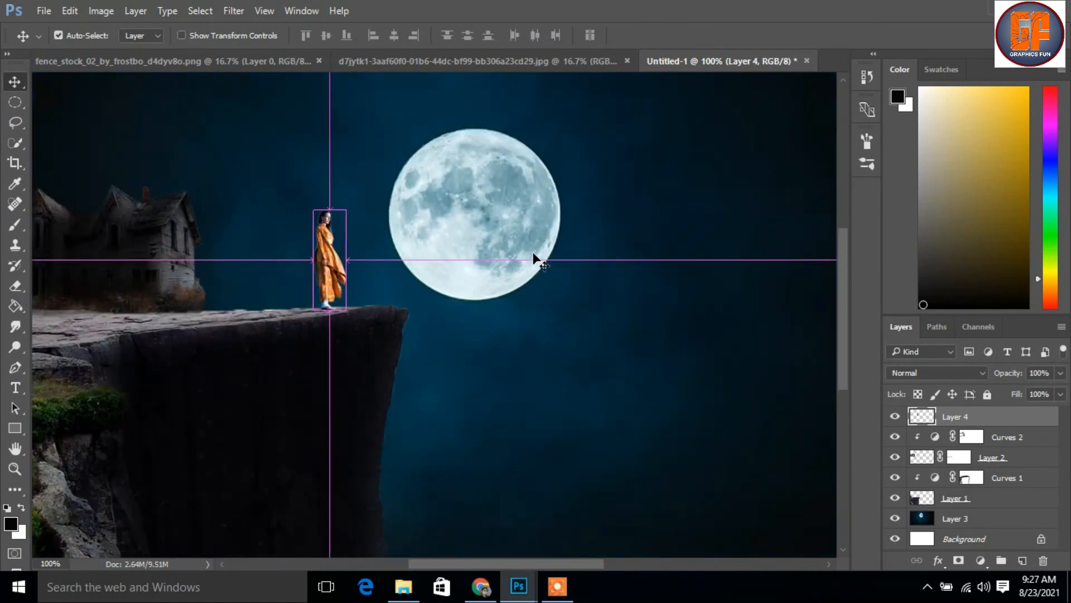
key("ctrl+minus")
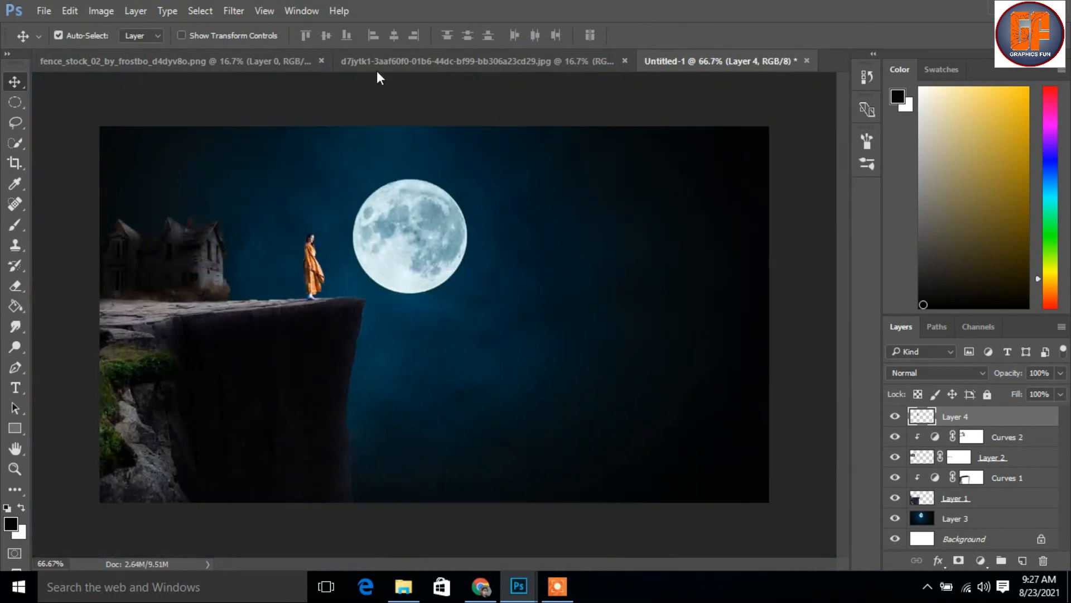
Copy the wooden fence from fence_stock_02_by_frostbo_d4dyv8o.png into the composite and close the source image
left_click(479, 59)
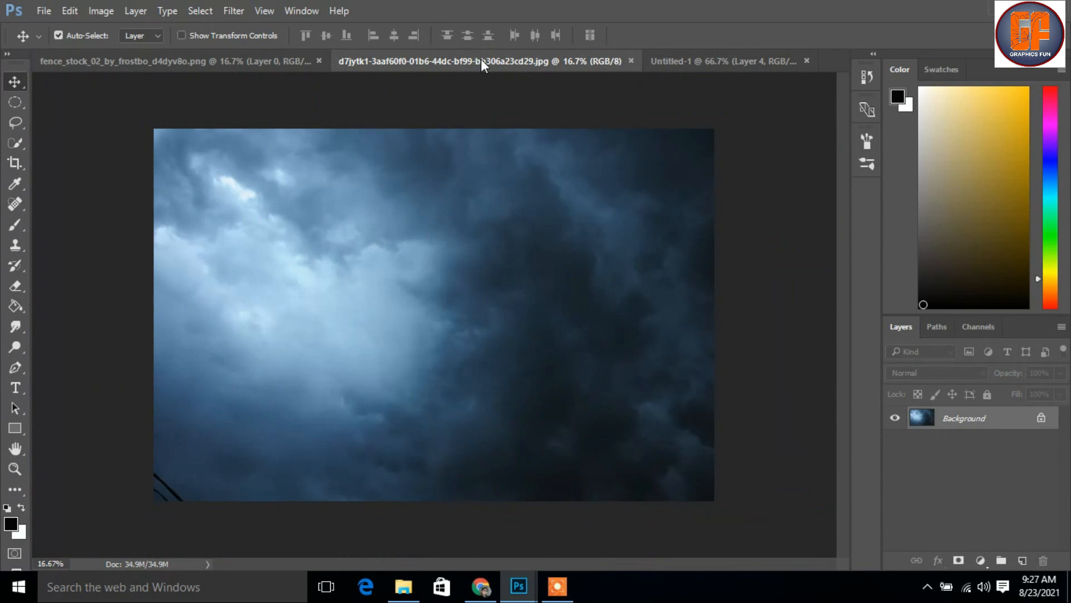
left_click(242, 57)
left_click_drag(267, 78, 730, 82)
left_click(440, 56)
left_click_drag(787, 273, 297, 251)
left_click(952, 80)
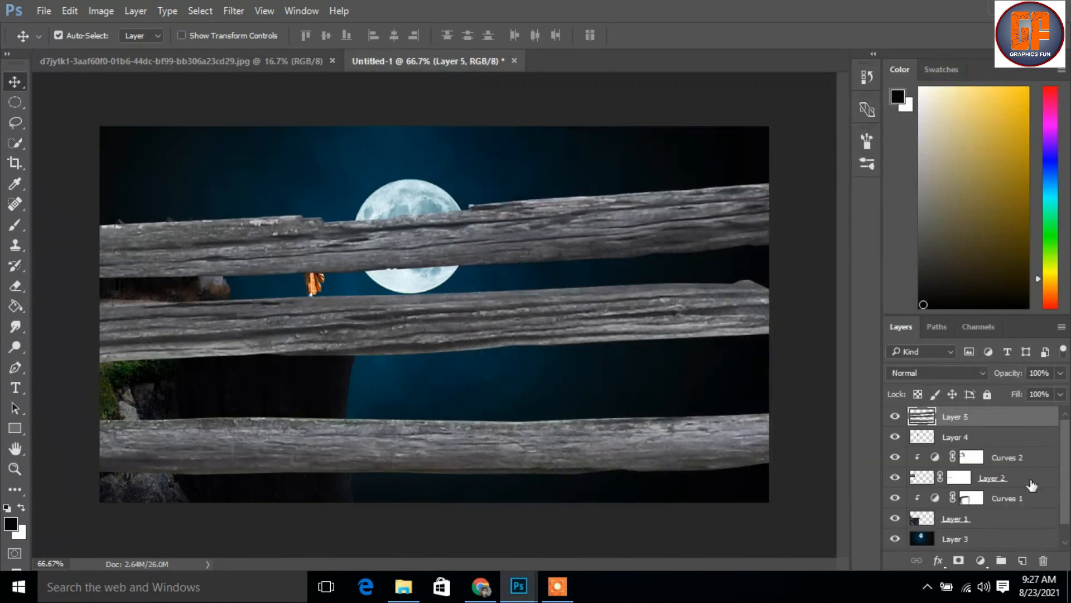
Scale the fence down to about 10.2% and place it along the cliff top
key("ctrl")
key("ctrl+t")
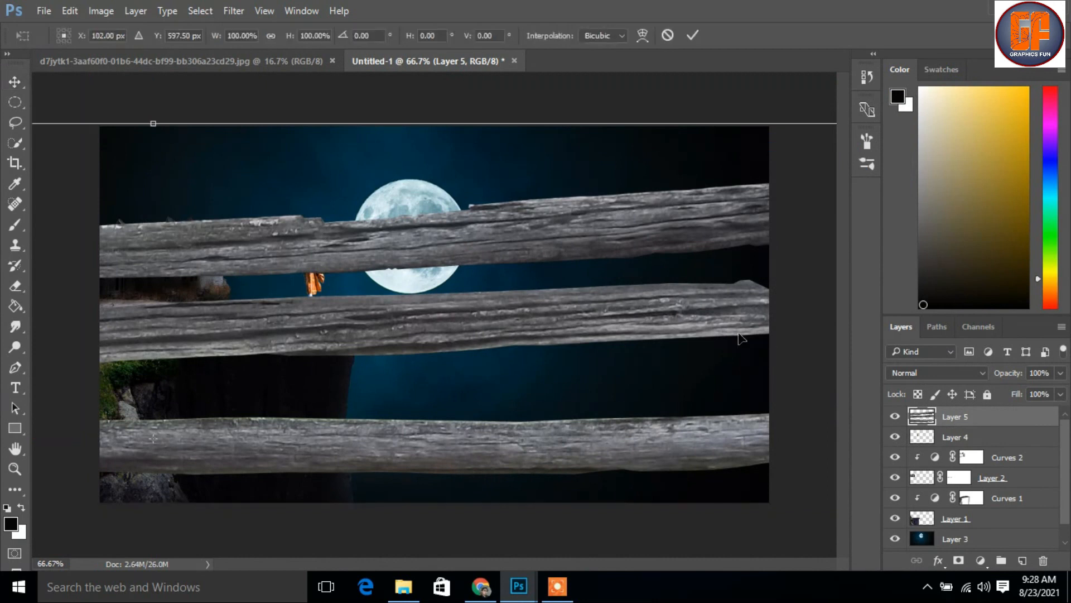
left_click_drag(745, 235, 569, 255)
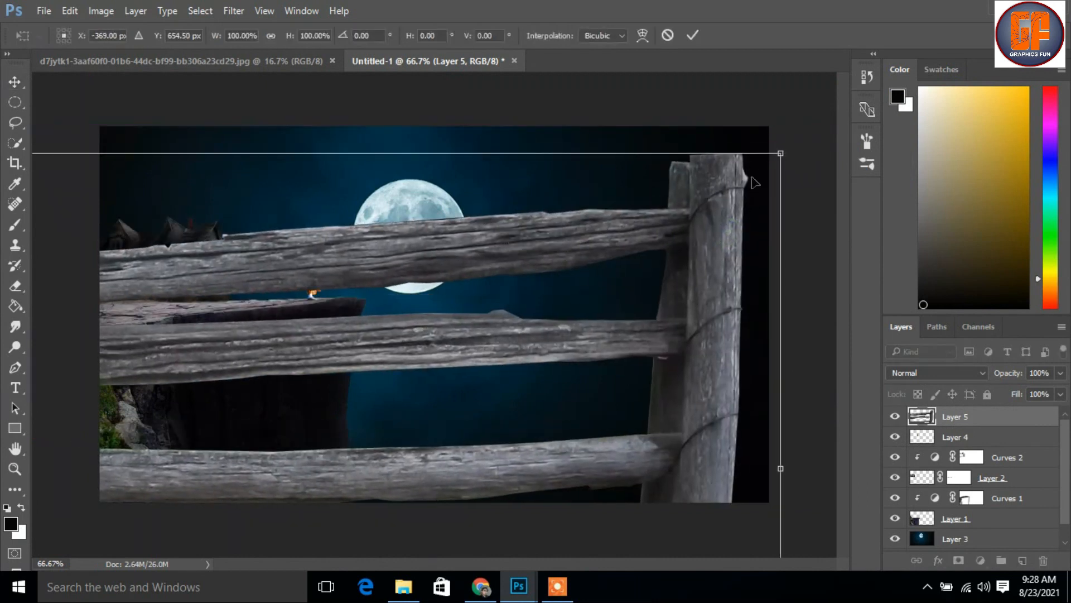
left_click_drag(782, 156, 230, 454)
left_click_drag(154, 425, 357, 272)
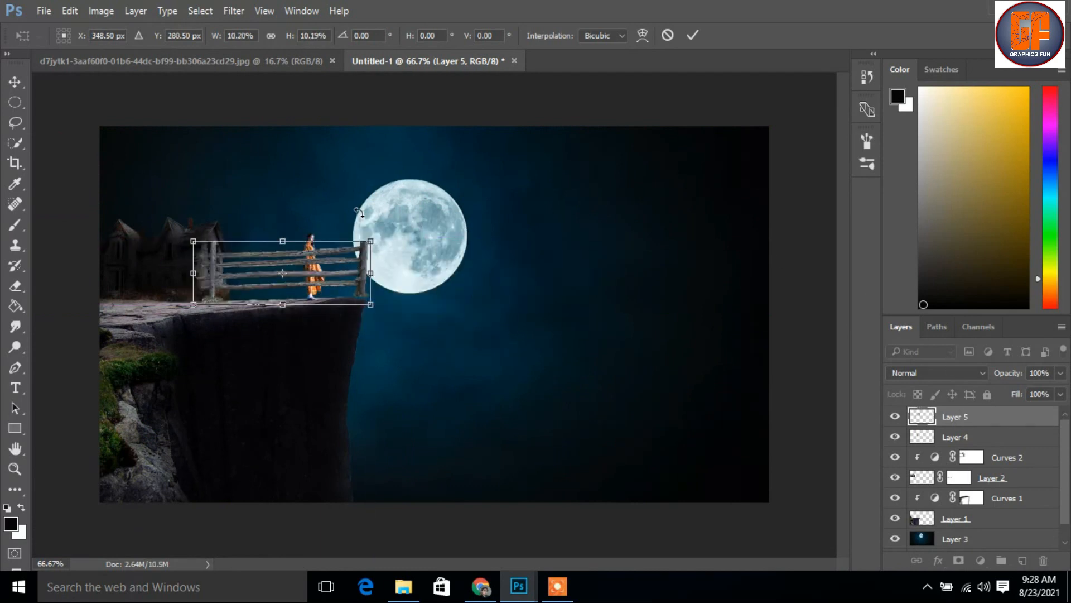
Reduce the fence to about 5.4%, rotate it about 0.48° and fit it between the house and the woman, applying the transform
key("ctrl+plus")
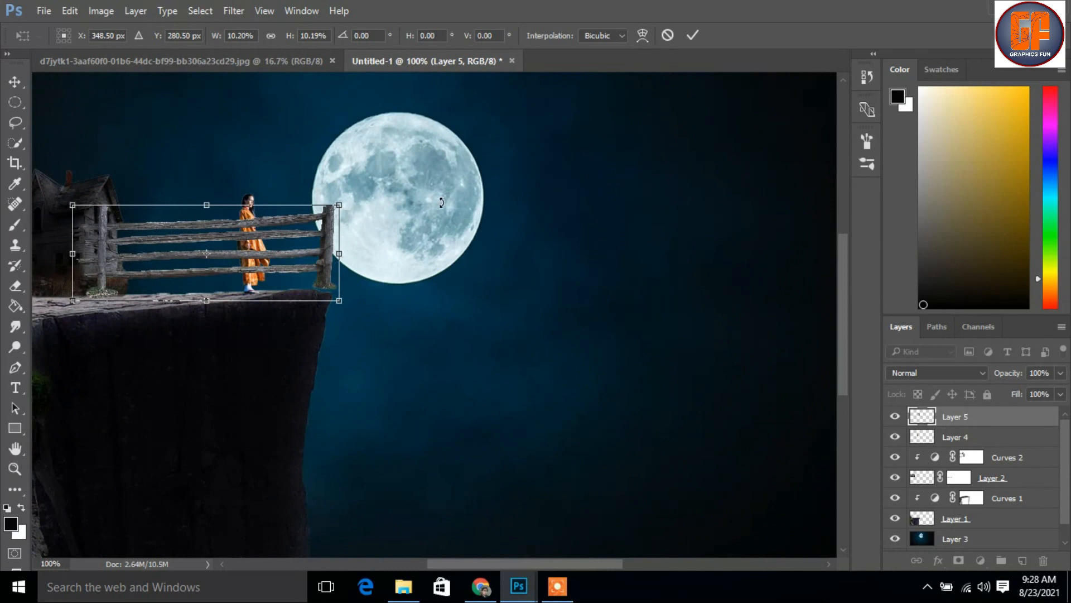
left_click_drag(326, 209, 288, 235)
left_click_drag(216, 261, 216, 258)
left_click_drag(279, 243, 283, 234)
left_click_drag(224, 262, 222, 270)
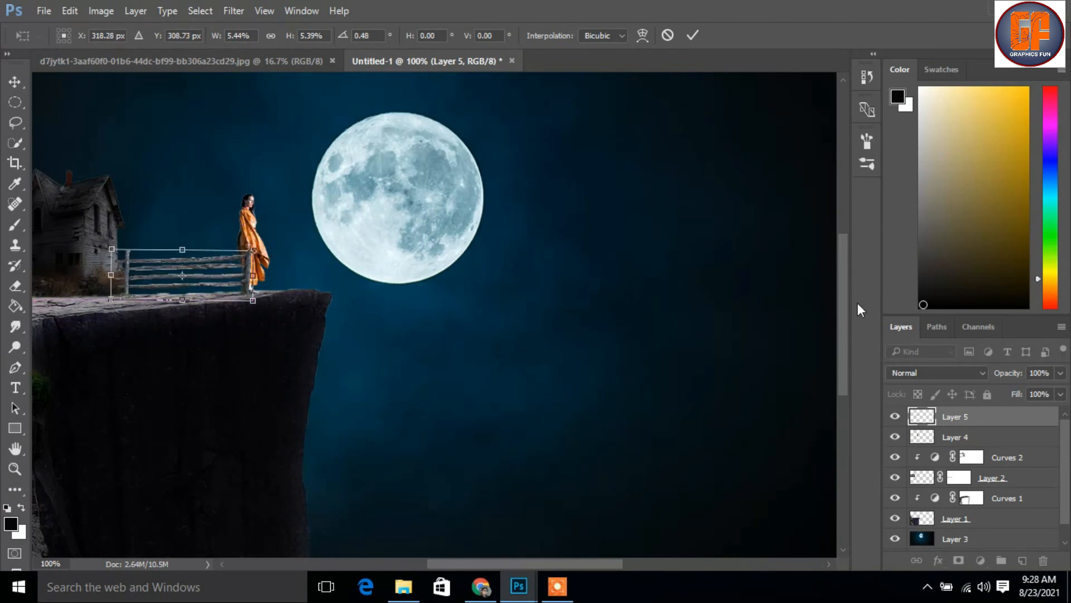
left_click(692, 37)
Move the fence layer below the woman's layer, then scale the fence to about 69% and set it beside the house
left_click_drag(988, 418, 986, 449)
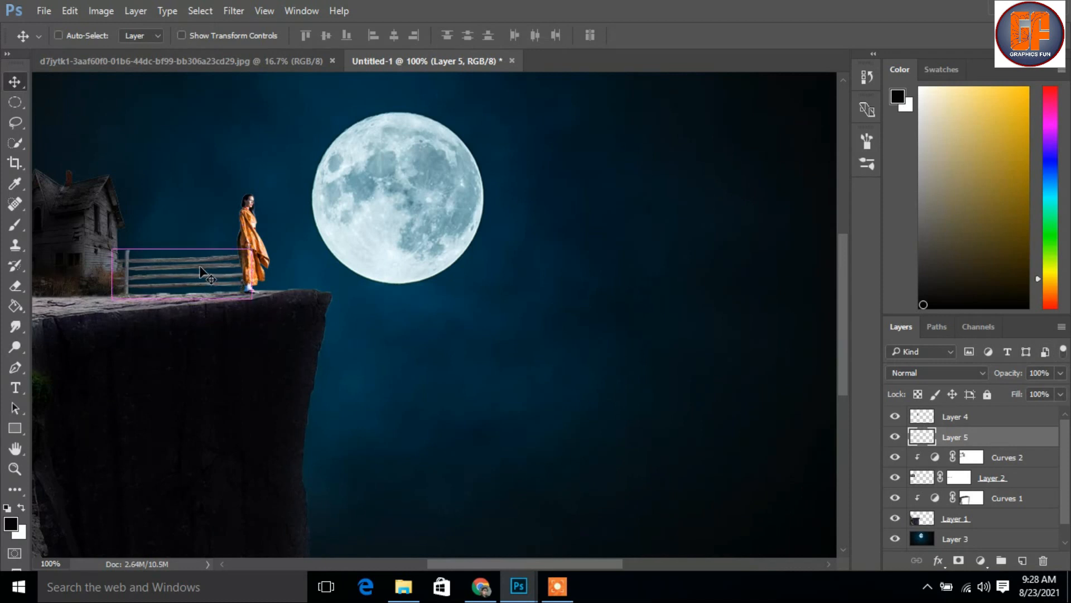
key("ctrl+plus")
left_click_drag(198, 277, 589, 296)
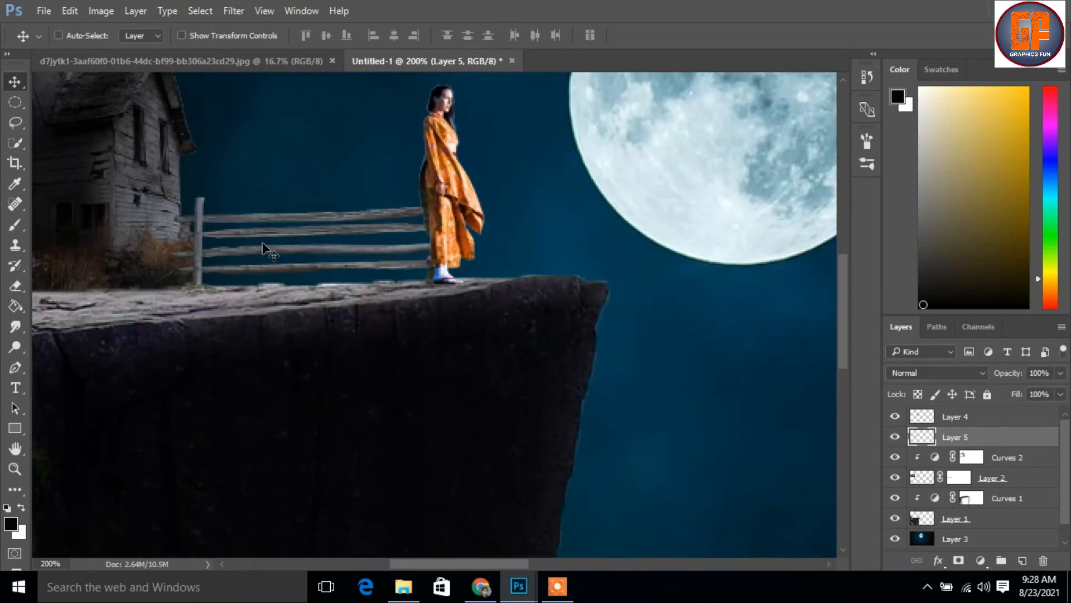
key("ctrl+t")
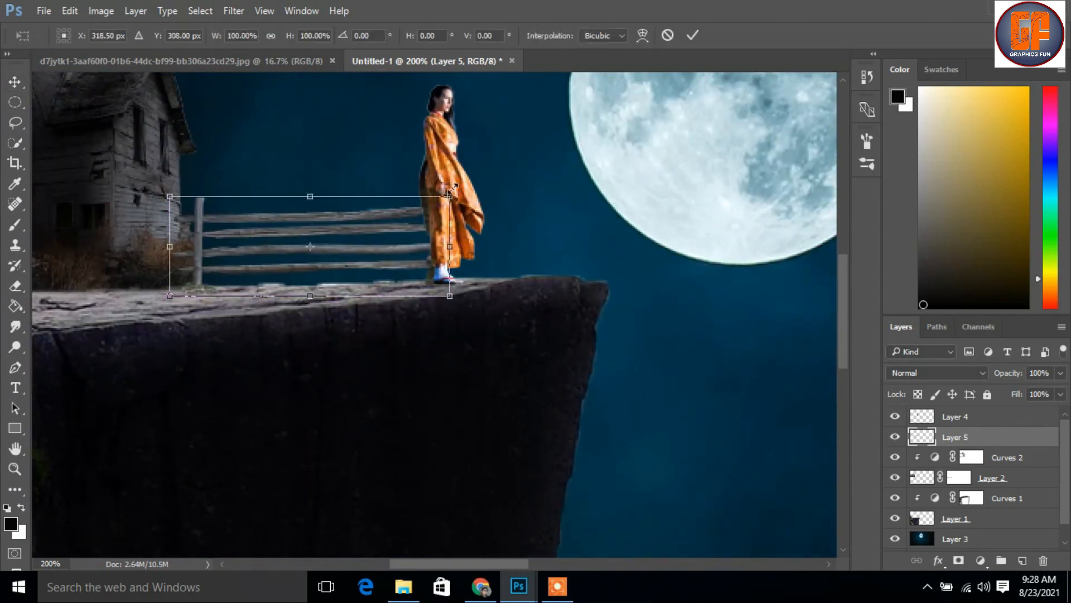
left_click_drag(450, 196, 409, 212)
left_click_drag(386, 248, 345, 247)
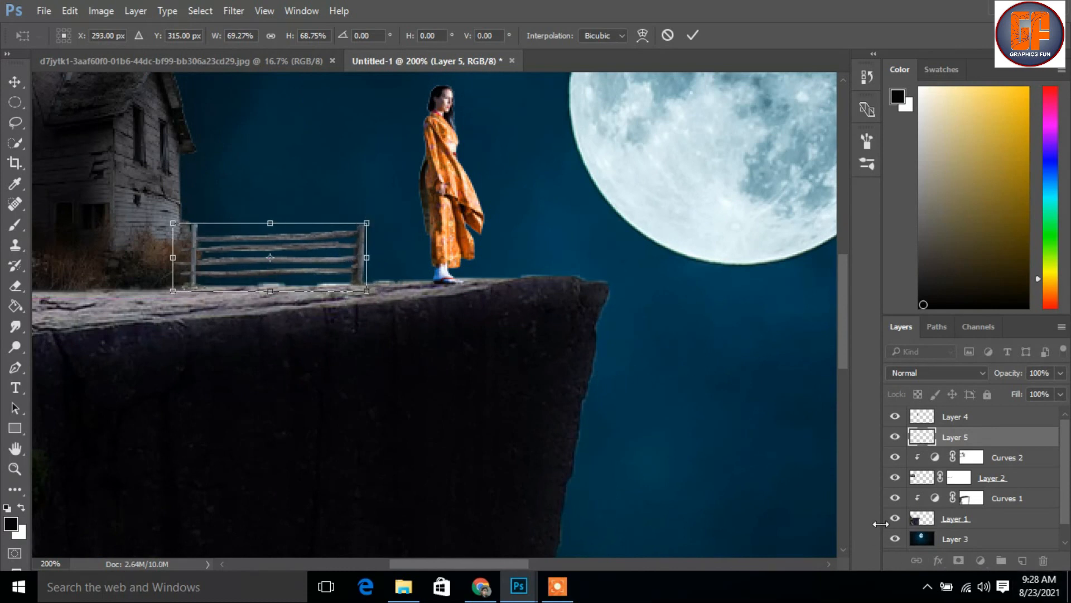
left_click(692, 35)
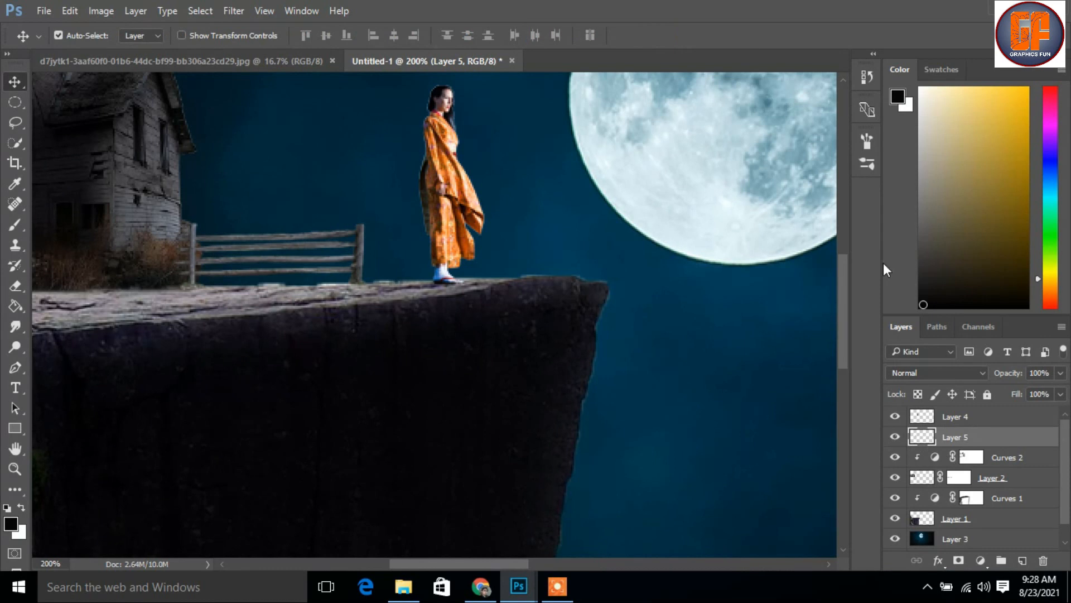
Add a layer mask to the fence layer and brush black at 38% opacity along its base and the grass beside the house
left_click(959, 561)
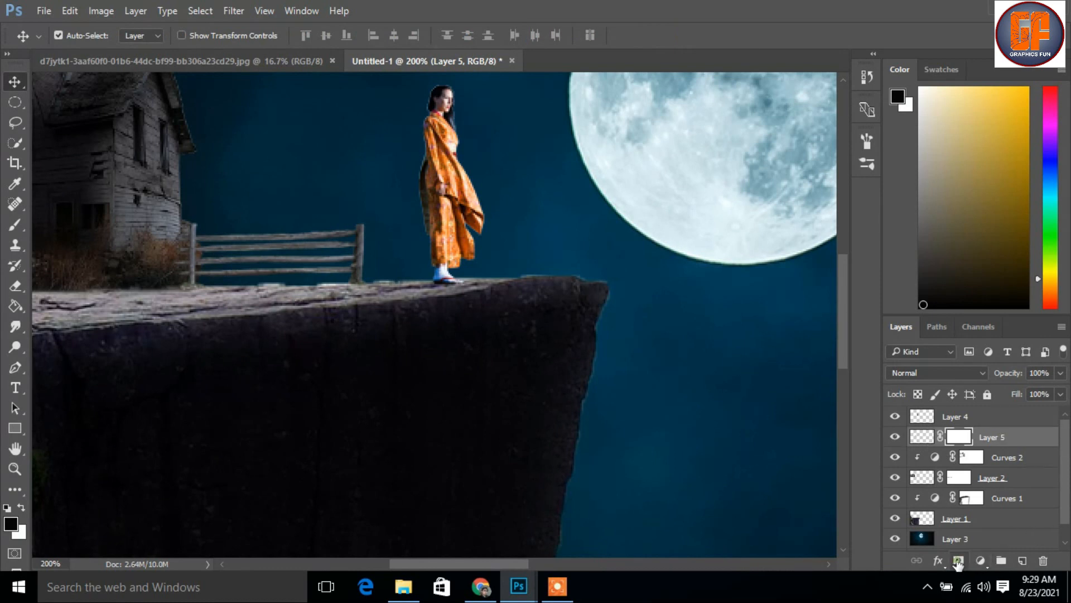
left_click(15, 225)
left_click(18, 509)
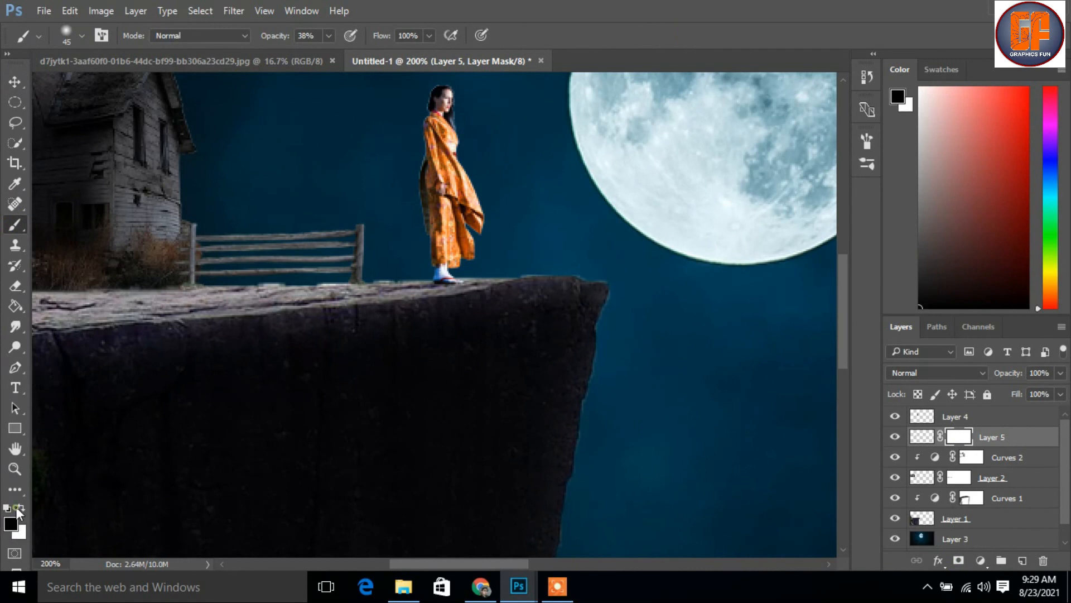
left_click_drag(190, 308, 390, 327)
left_click(347, 293)
left_click(347, 297)
left_click(148, 239)
left_click(147, 256)
left_click(140, 261)
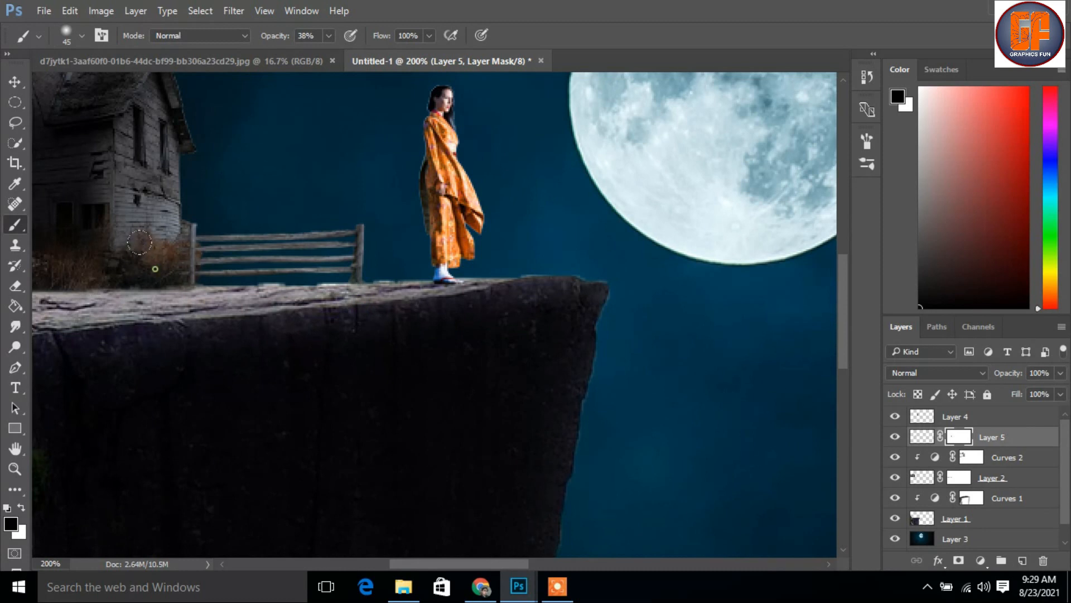
left_click(15, 83)
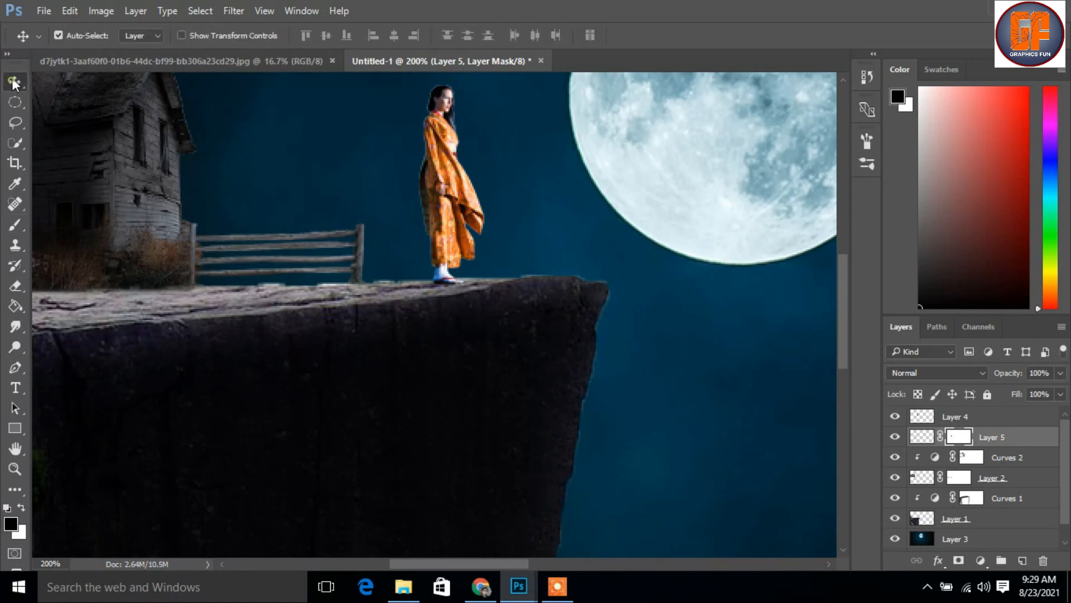
Duplicate the masked fence and place the copy beside the original, behind the woman, running toward the cliff edge
key("ctrl+j")
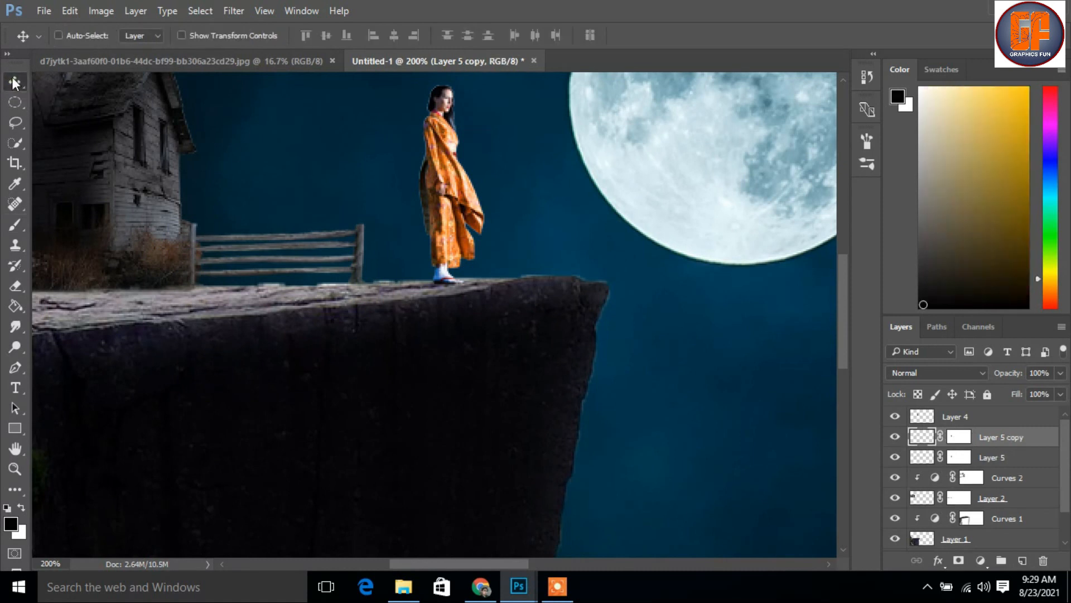
left_click_drag(293, 246, 475, 241)
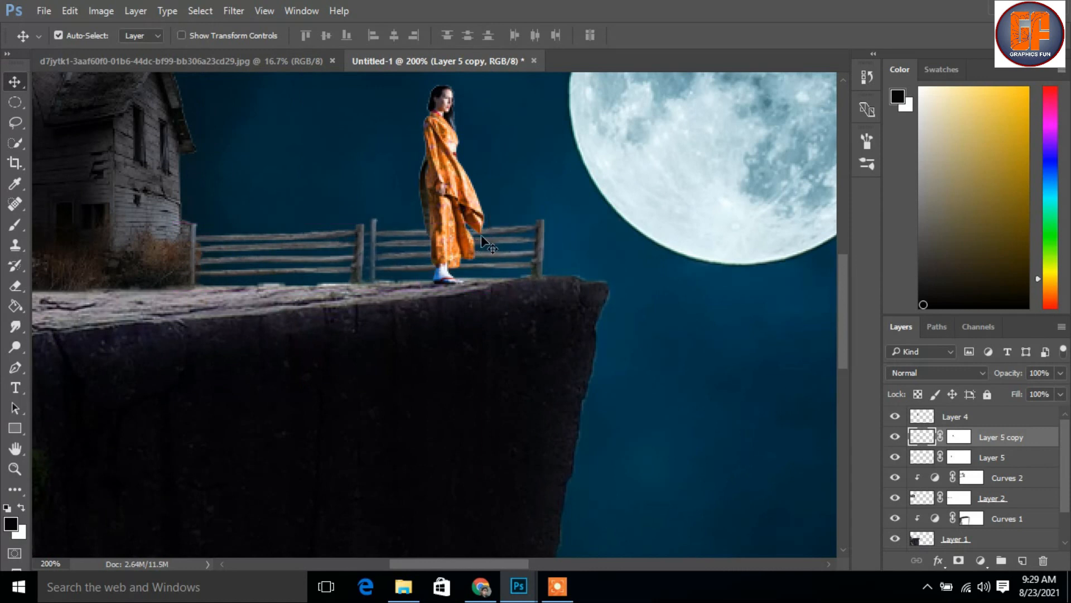
key("Down")
key("Down")
key("Down")
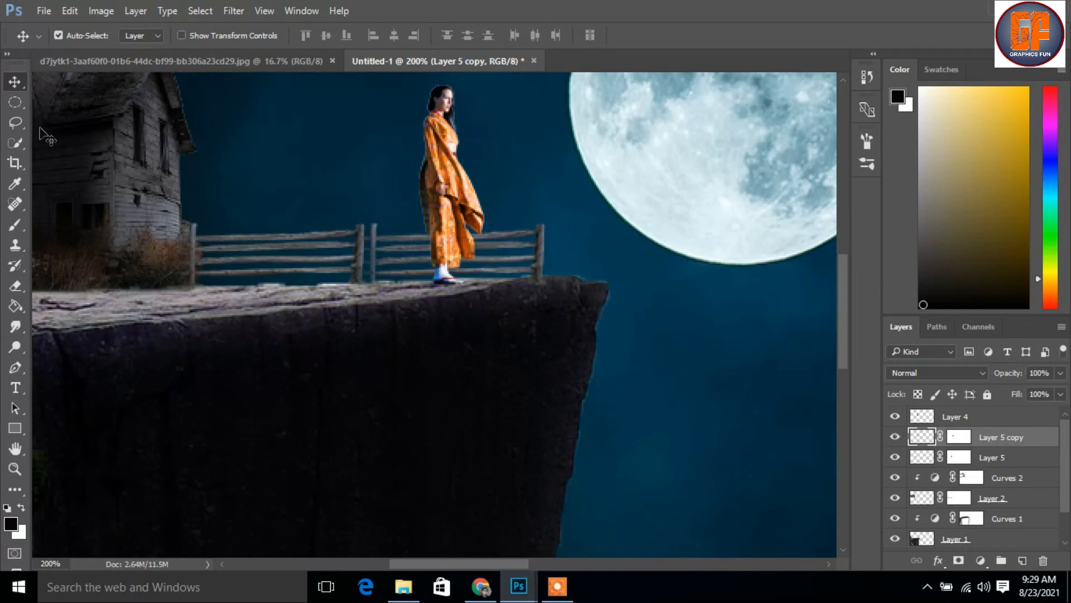
Blend the base of the duplicated fence into the rock by brushing black at 38% opacity on its layer mask
left_click(15, 224)
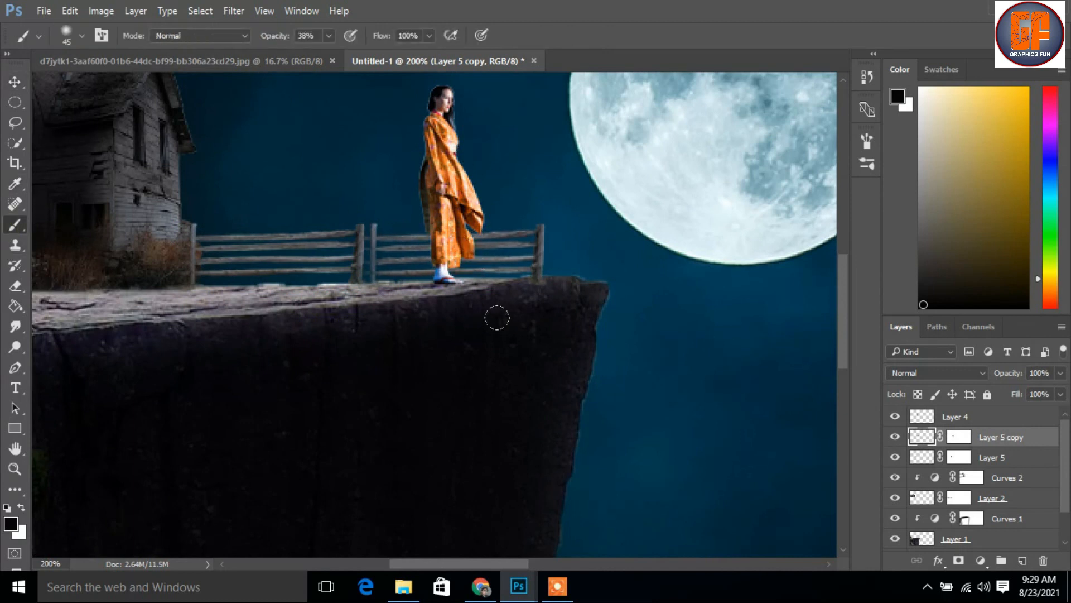
left_click_drag(533, 288, 529, 288)
left_click(960, 438)
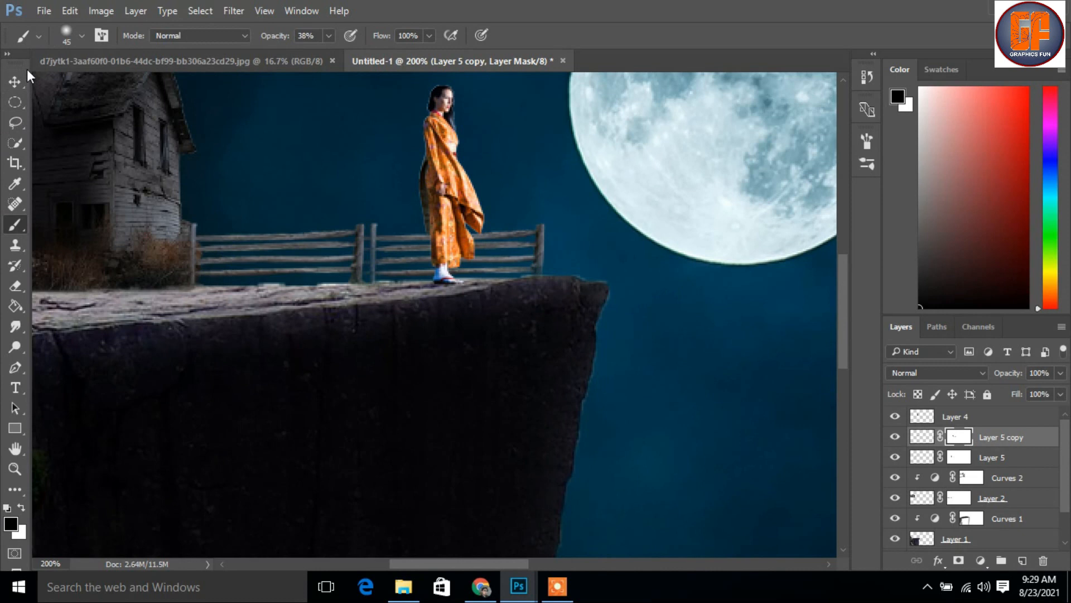
left_click(14, 81)
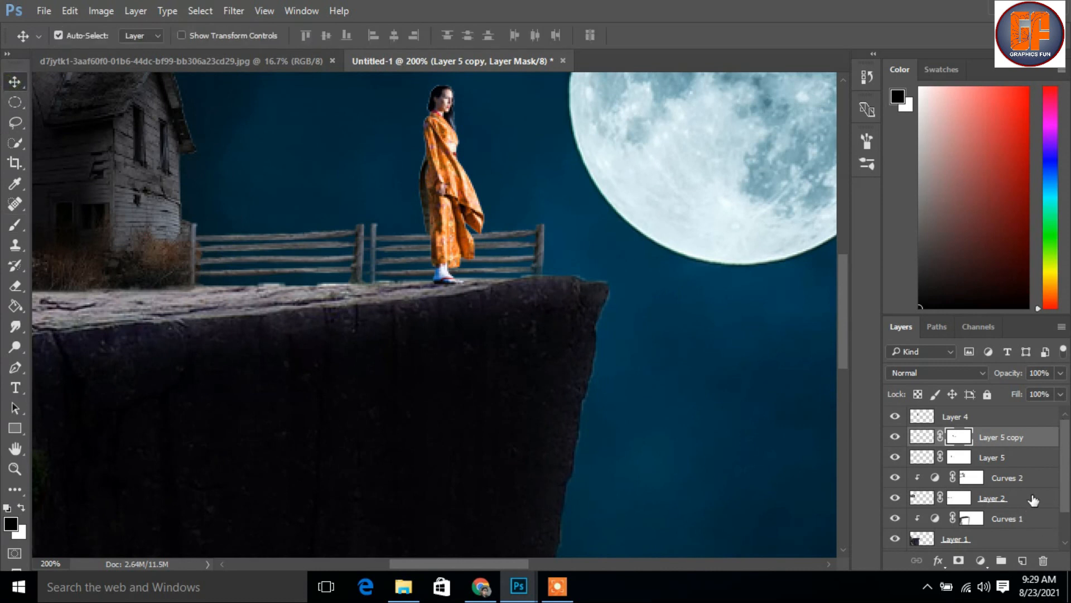
Merge the original fence layer and its copy into a single layer
left_click(1016, 457, "shift")
right_click(1007, 441)
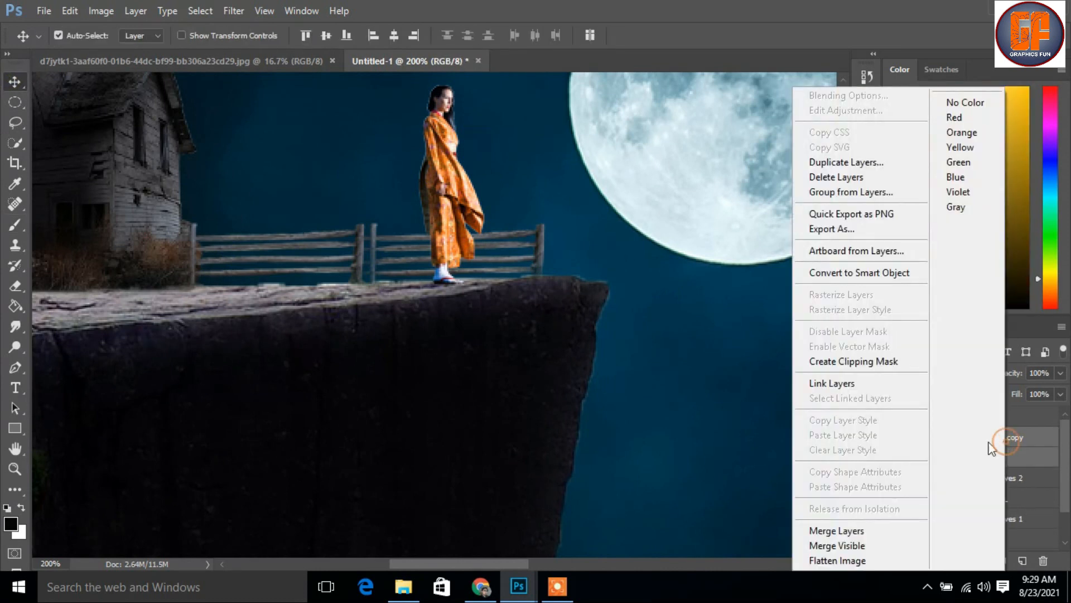
left_click(857, 530)
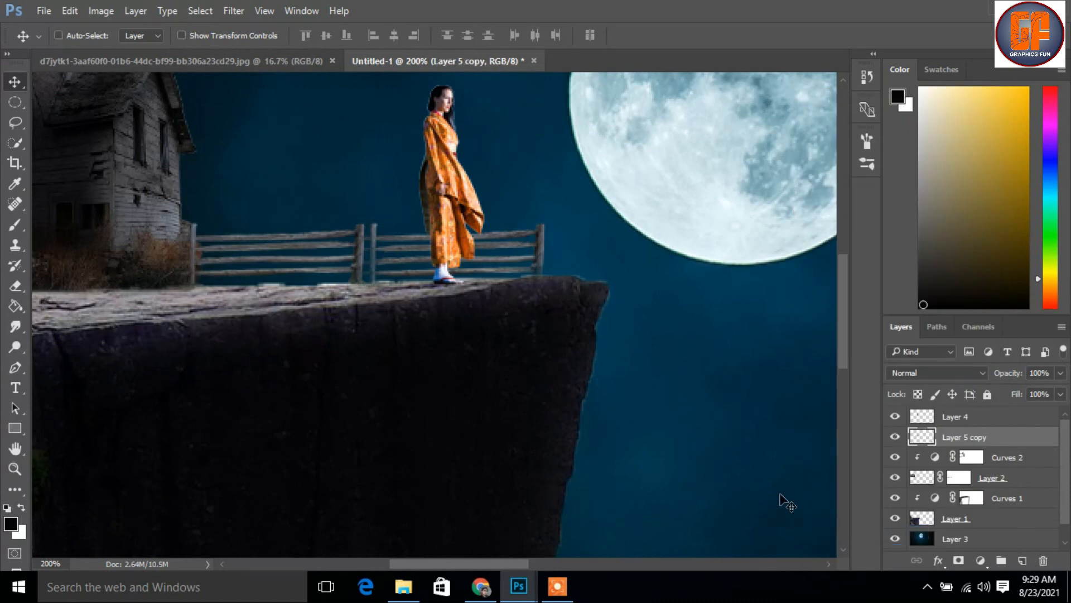
Duplicate the merged fence, flip it to -38.64% height, skew it -56.31° horizontally and apply it as a cast shadow on the cliff top
key("ctrl+j")
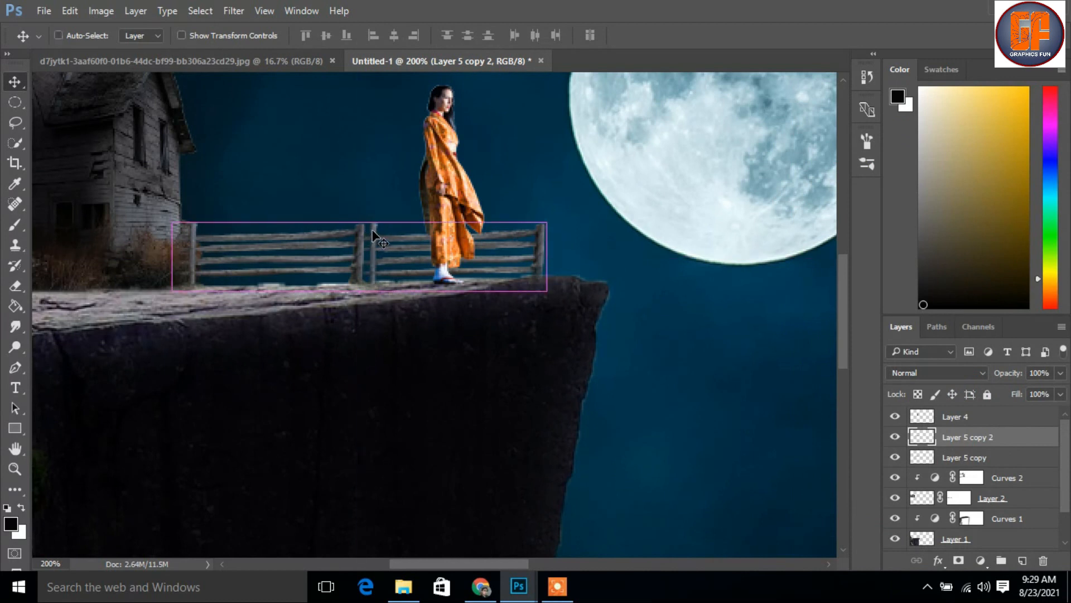
key("ctrl+t")
left_click_drag(361, 223, 323, 319)
left_click_drag(423, 312, 423, 300)
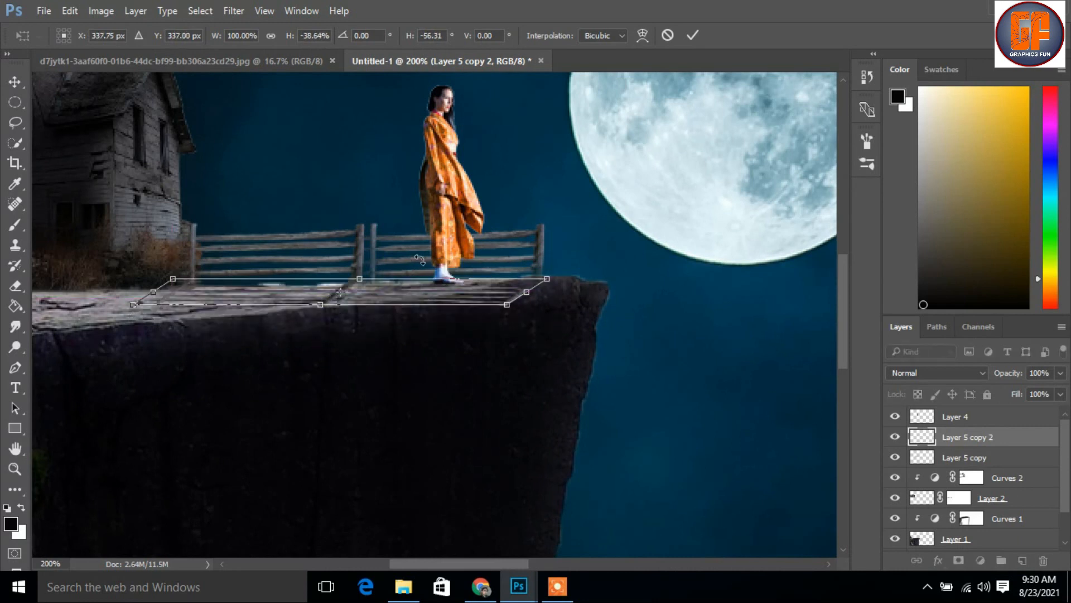
left_click(693, 35)
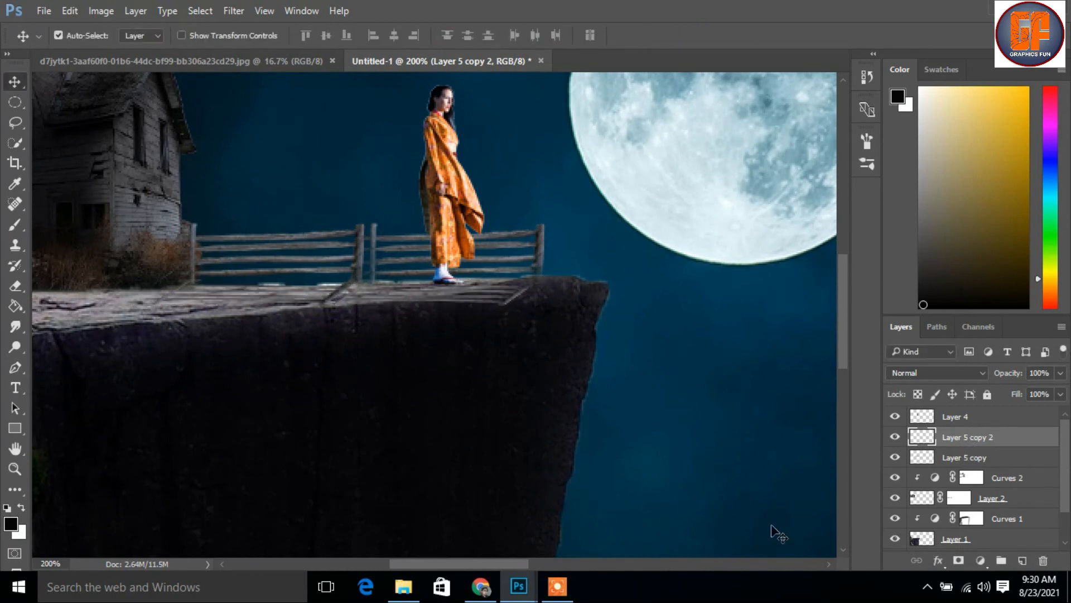
Clip a Hue/Saturation adjustment to the fence shadow, setting Lightness to -67 and lowering the Saturation
left_click(980, 561)
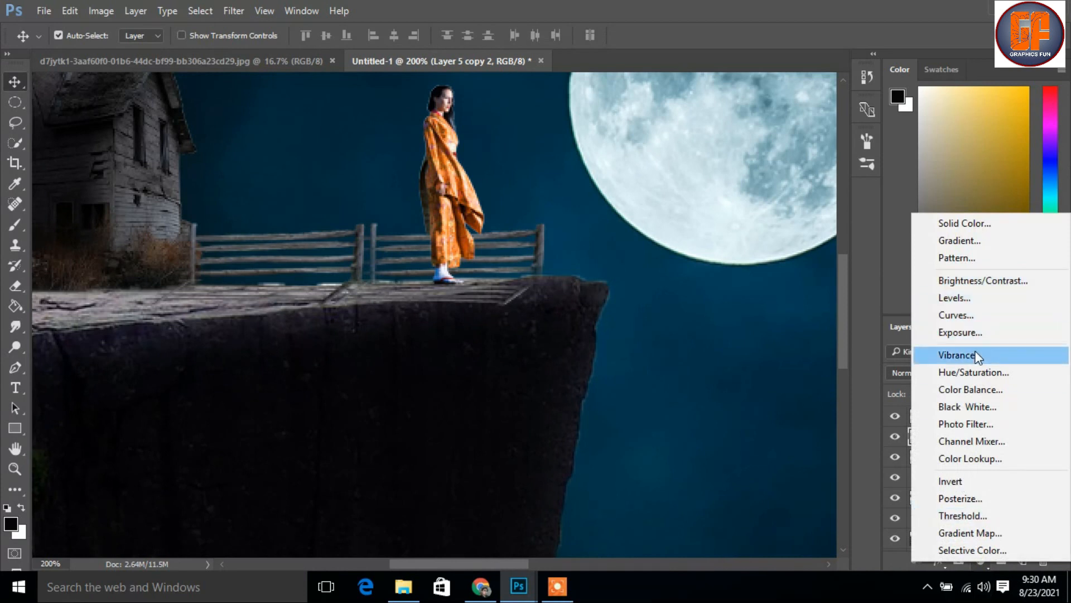
left_click(974, 372)
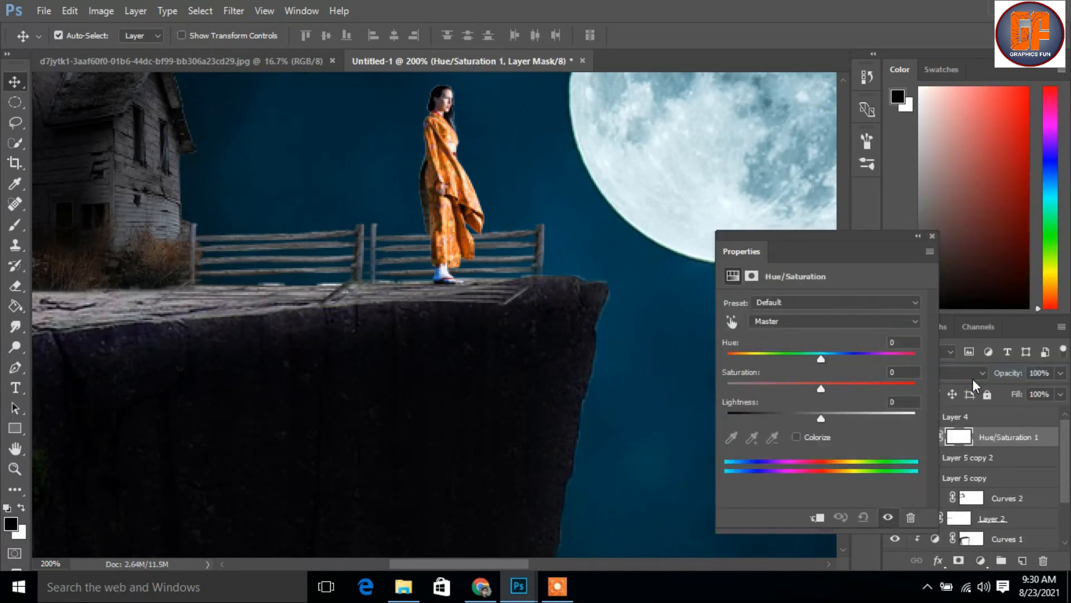
left_click_drag(821, 418, 722, 401)
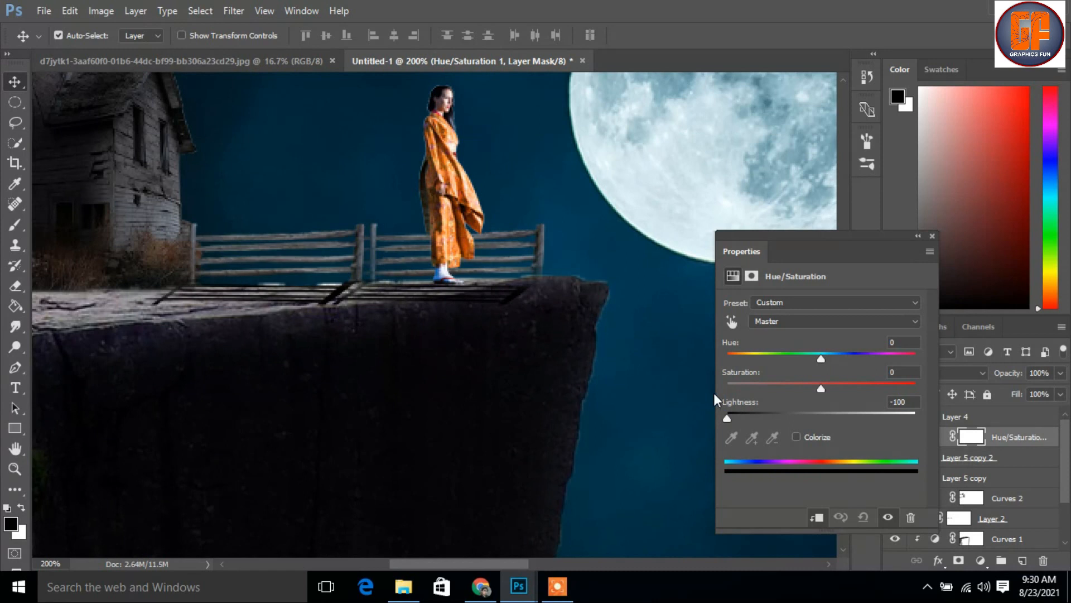
left_click_drag(727, 398, 760, 402)
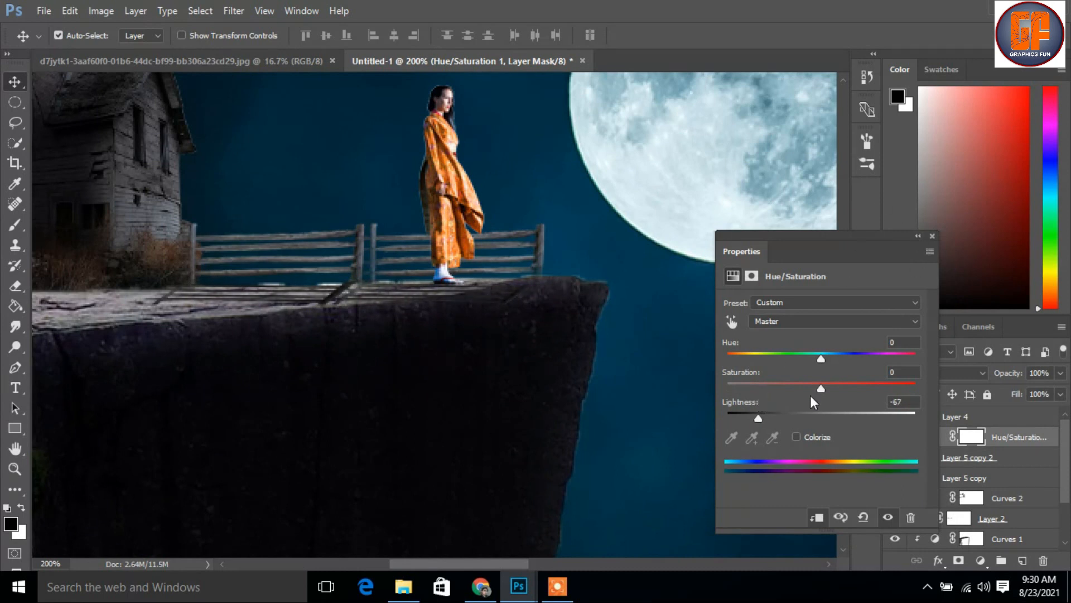
left_click_drag(824, 391, 755, 394)
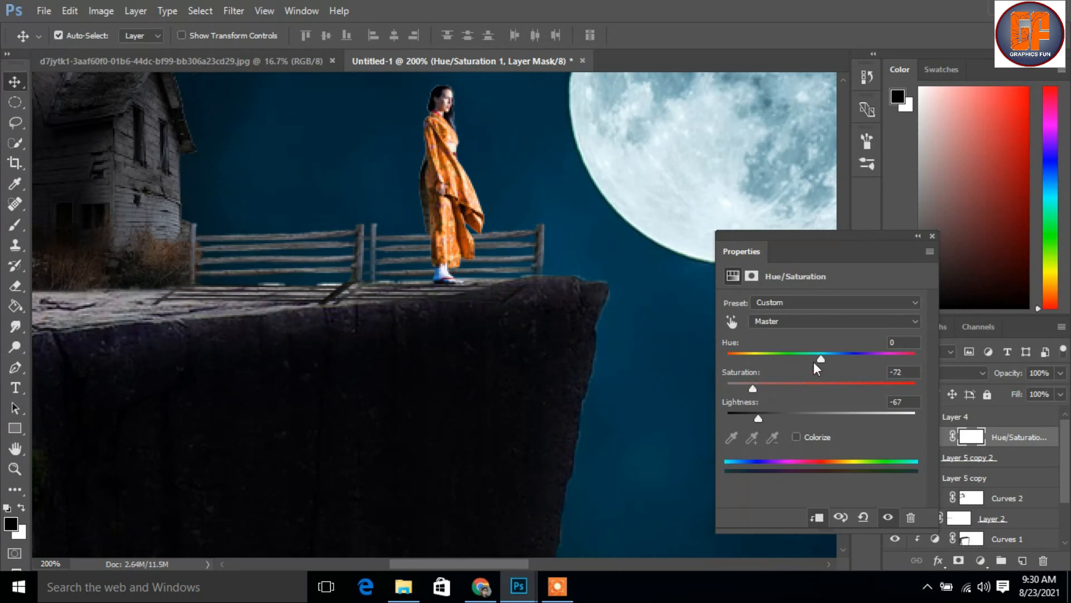
left_click(932, 236)
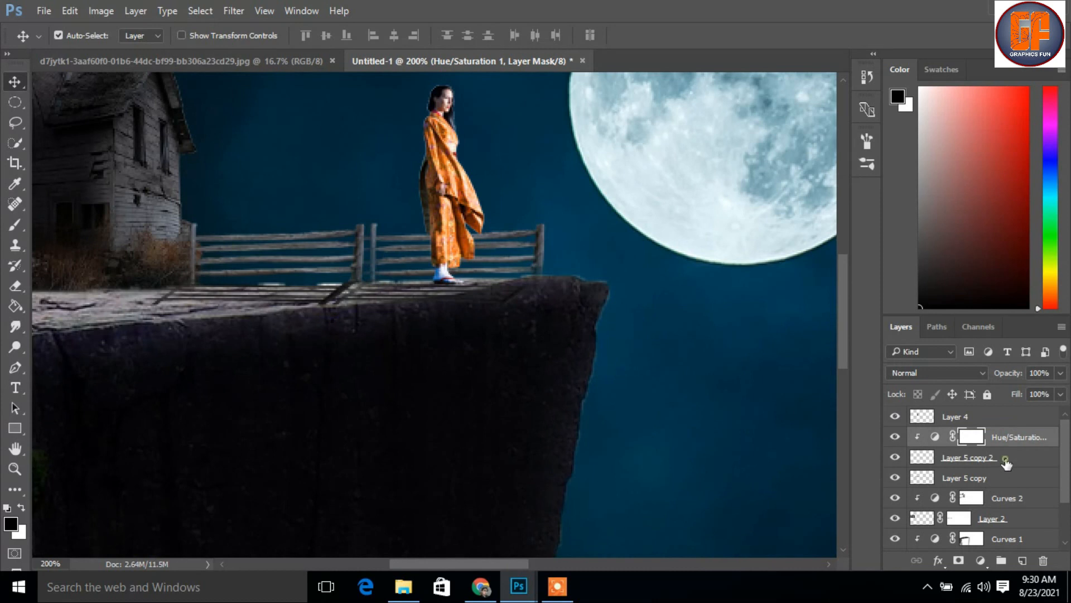
Merge the Hue/Saturation adjustment with the flipped fence shadow layer
left_click(1006, 461)
right_click(1004, 442)
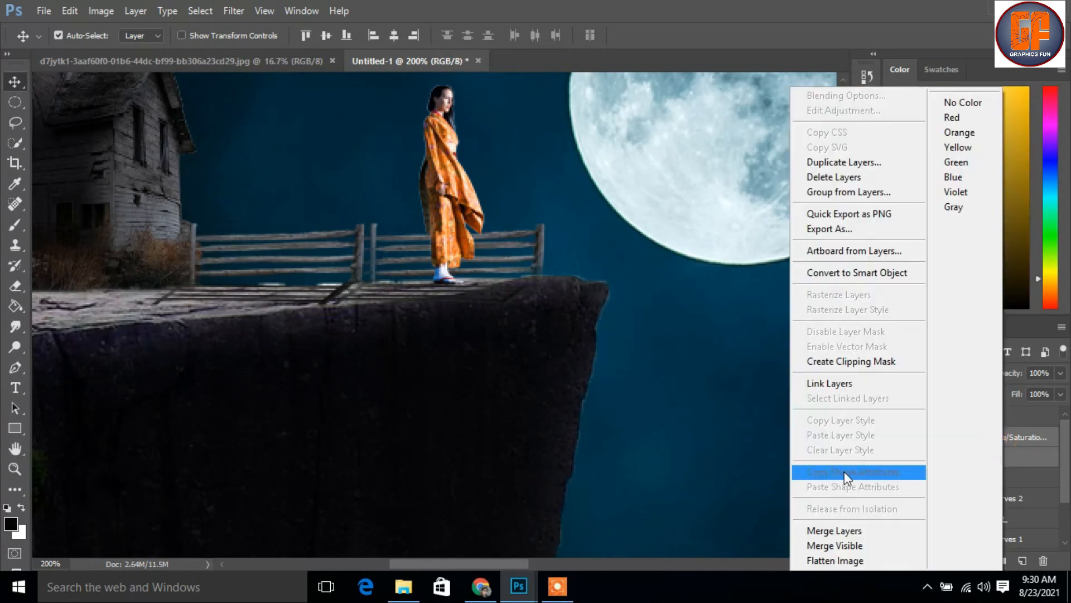
left_click(858, 532)
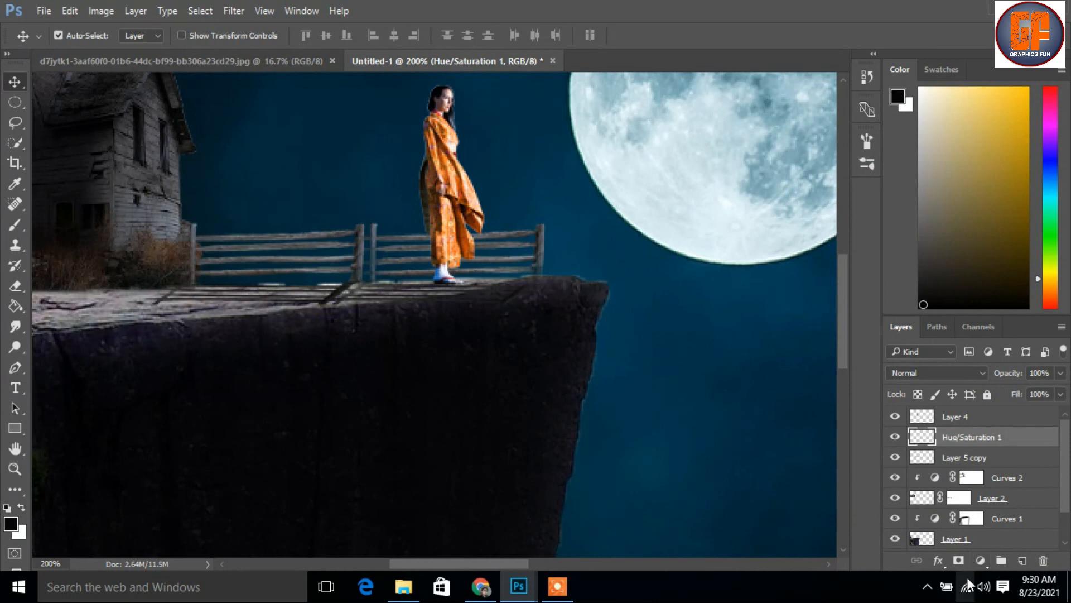
Add a layer mask to the fence shadow and fade its lower edge and outer end with a black 38% opacity brush
left_click(958, 561)
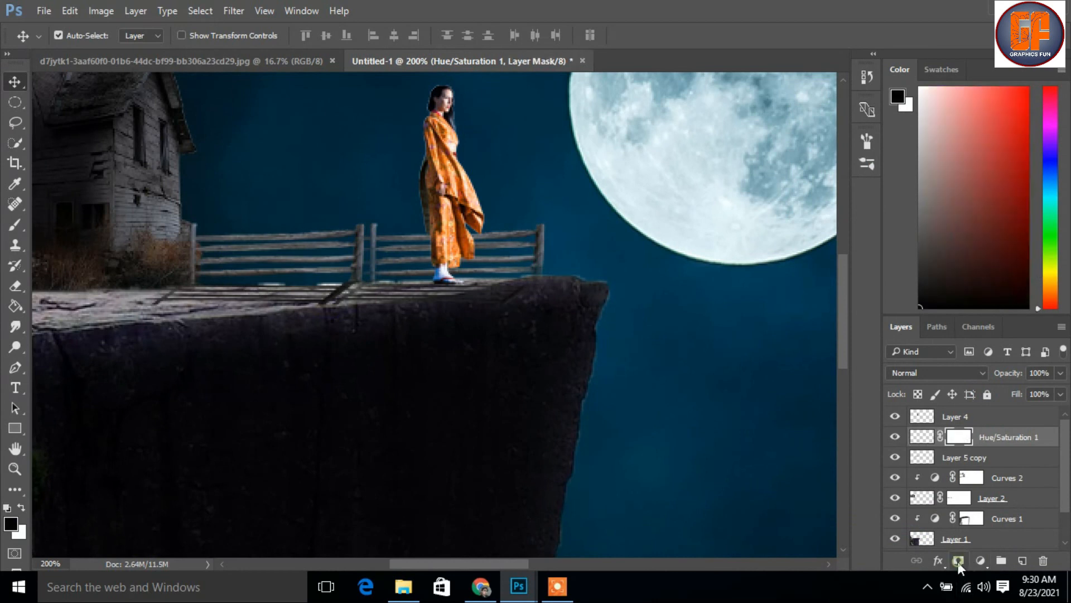
left_click(15, 224)
mouse_move(513, 300)
left_mouse_down()
mouse_move(451, 310)
mouse_move(505, 289)
mouse_move(462, 294)
left_mouse_up()
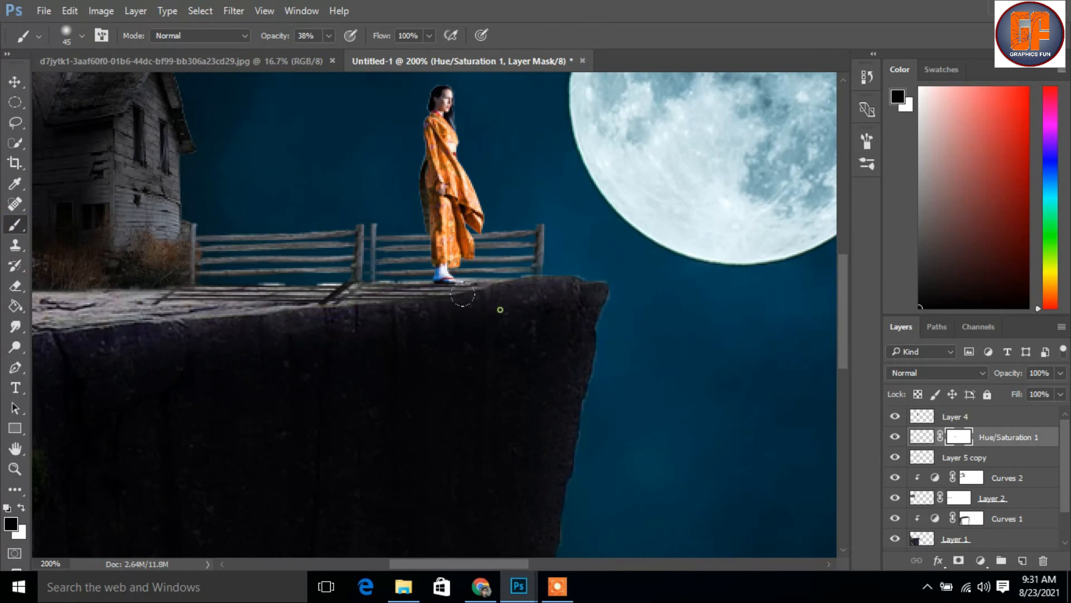
mouse_move(400, 309)
left_mouse_down()
mouse_move(224, 316)
mouse_move(377, 320)
mouse_move(176, 307)
left_mouse_up()
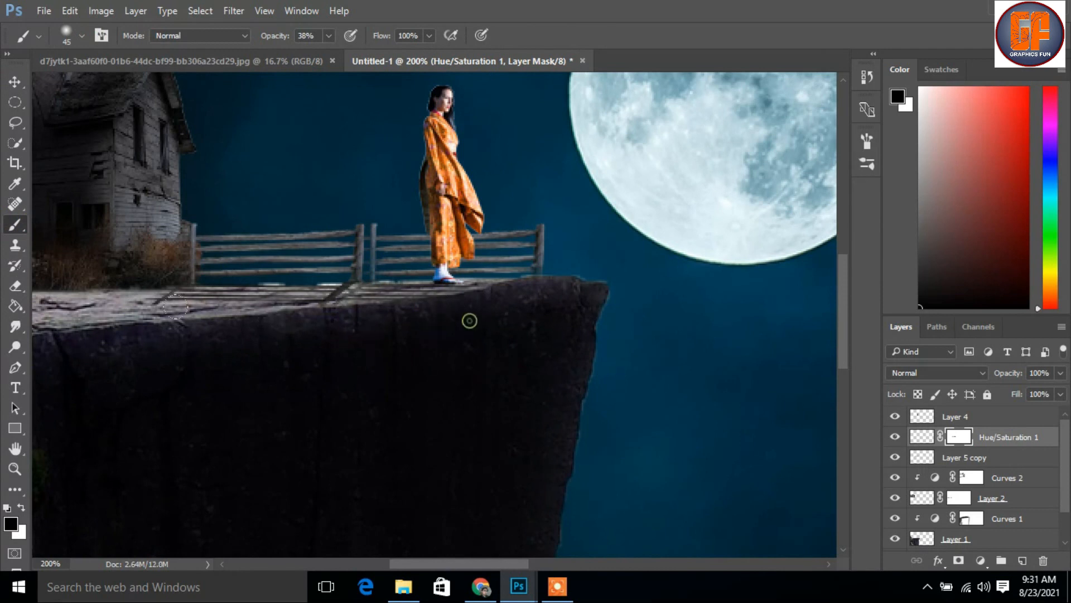
left_click(15, 82)
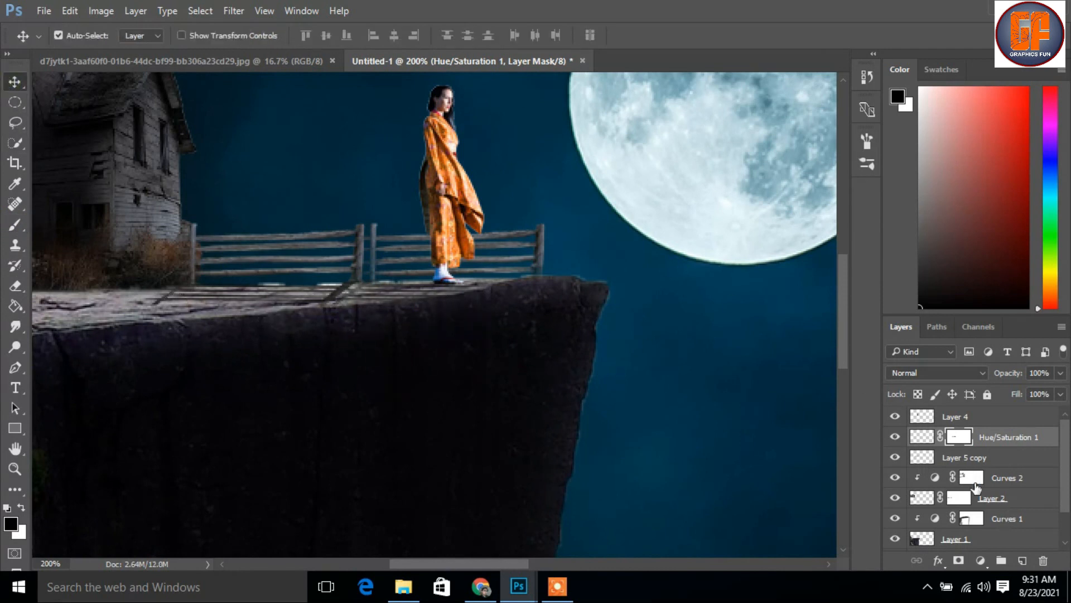
Create a new empty layer directly below the woman's layer for her shadow
left_click(894, 459)
left_click(894, 460)
left_click(895, 418)
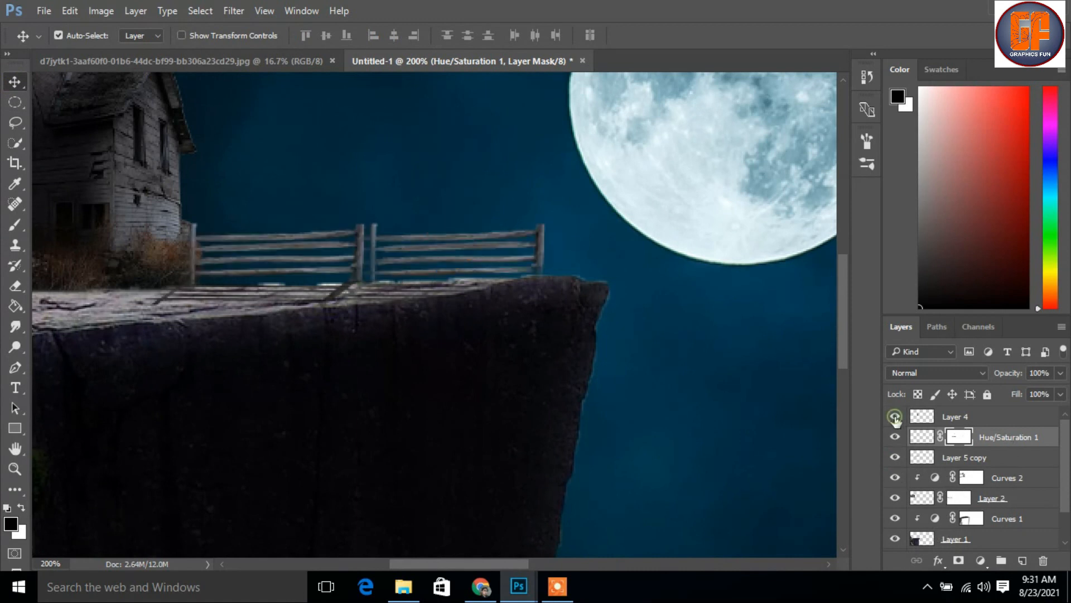
left_click(895, 417)
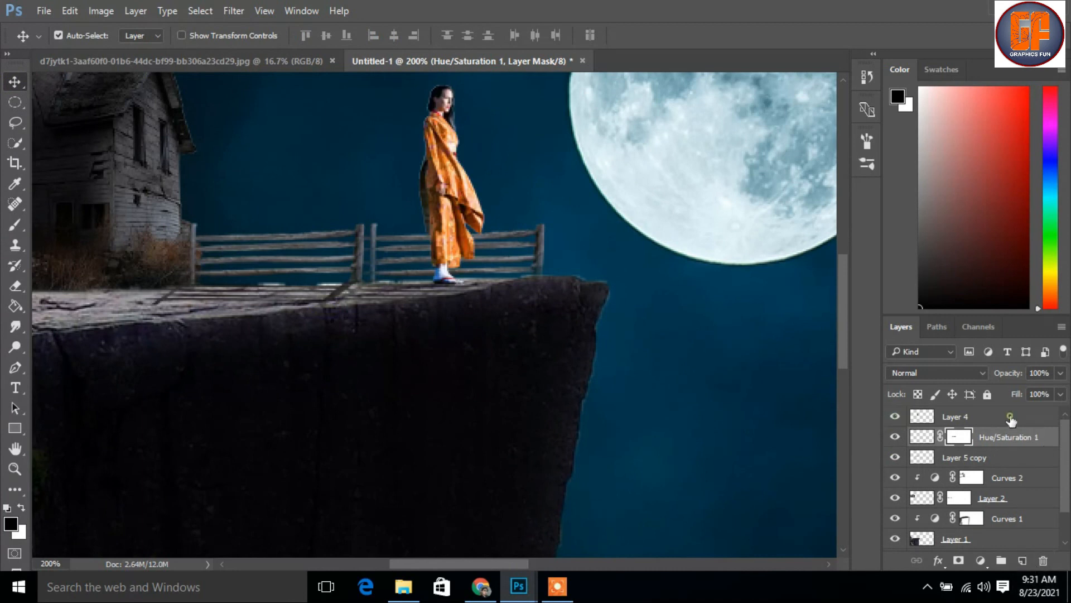
left_click(1011, 418)
left_click(1022, 560)
left_click_drag(1006, 423, 996, 439)
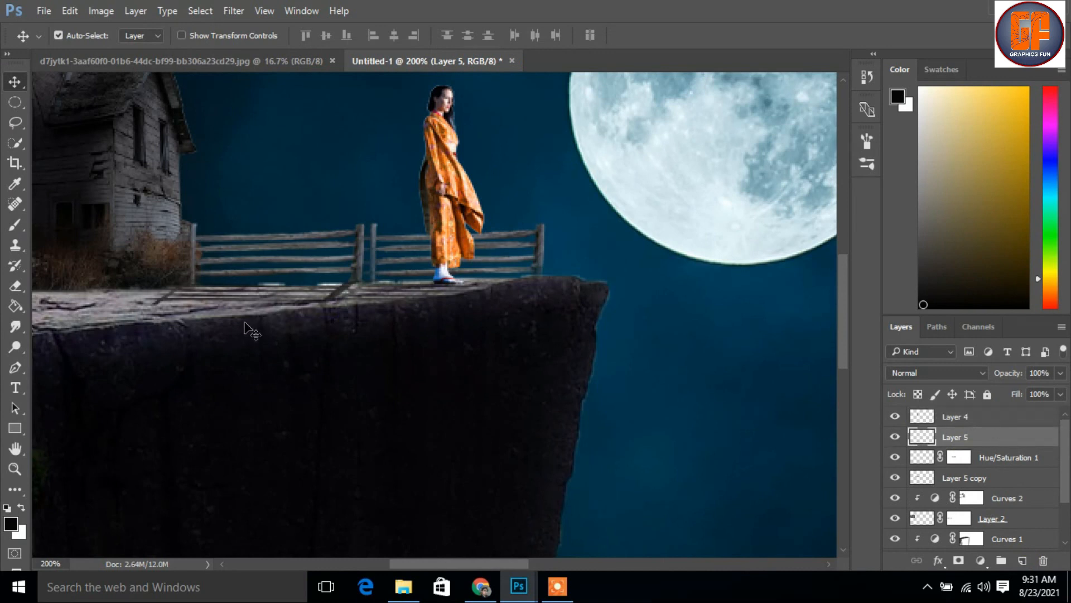
Brush a soft black shadow at 38% opacity on the new layer, from the woman's feet along the cliff top
left_click(10, 228)
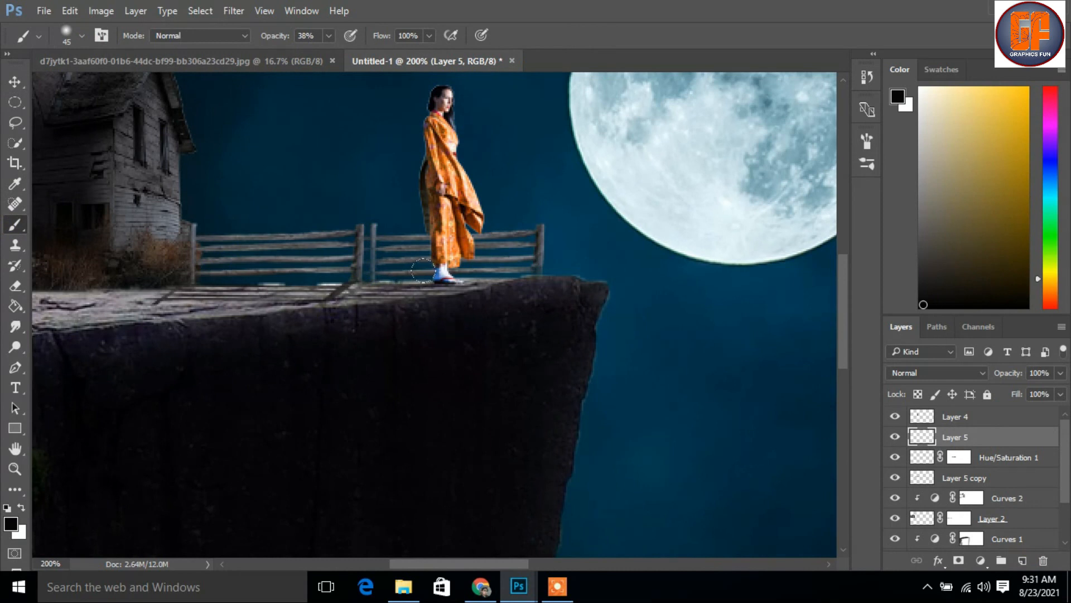
left_click_drag(421, 270, 338, 293)
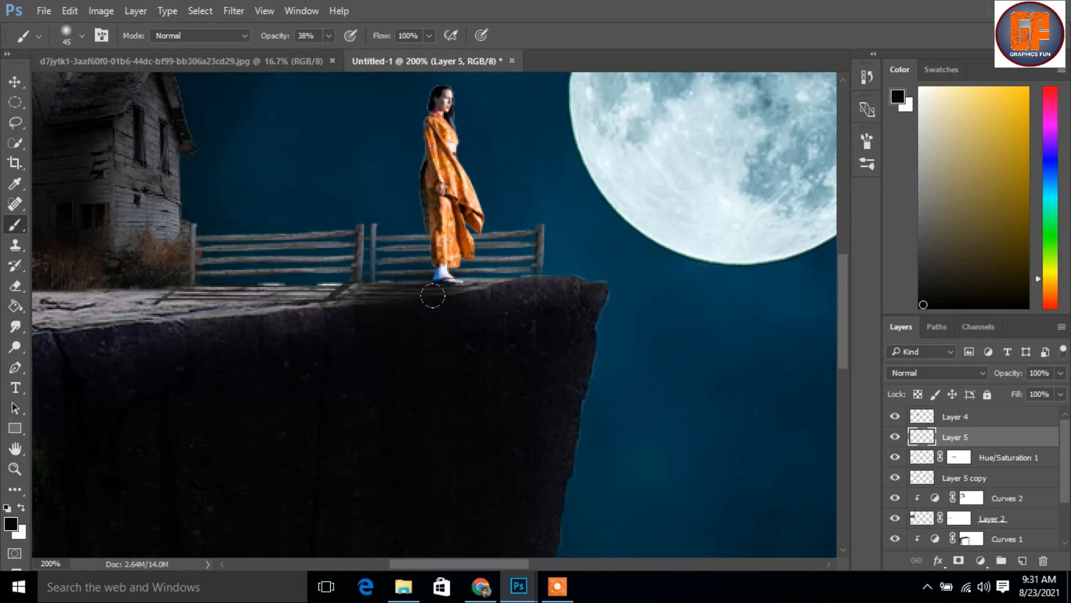
left_click_drag(438, 301, 314, 300)
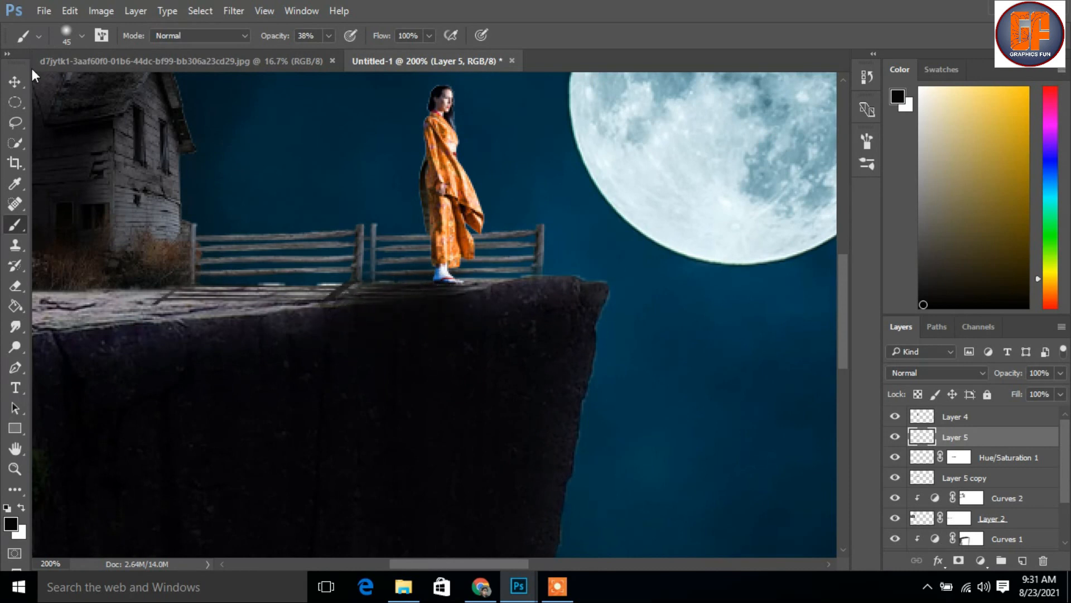
left_click(16, 82)
Examine the whole composite, hiding and showing the fence shadow layer and Layer 2 to compare their effect
key("ctrl")
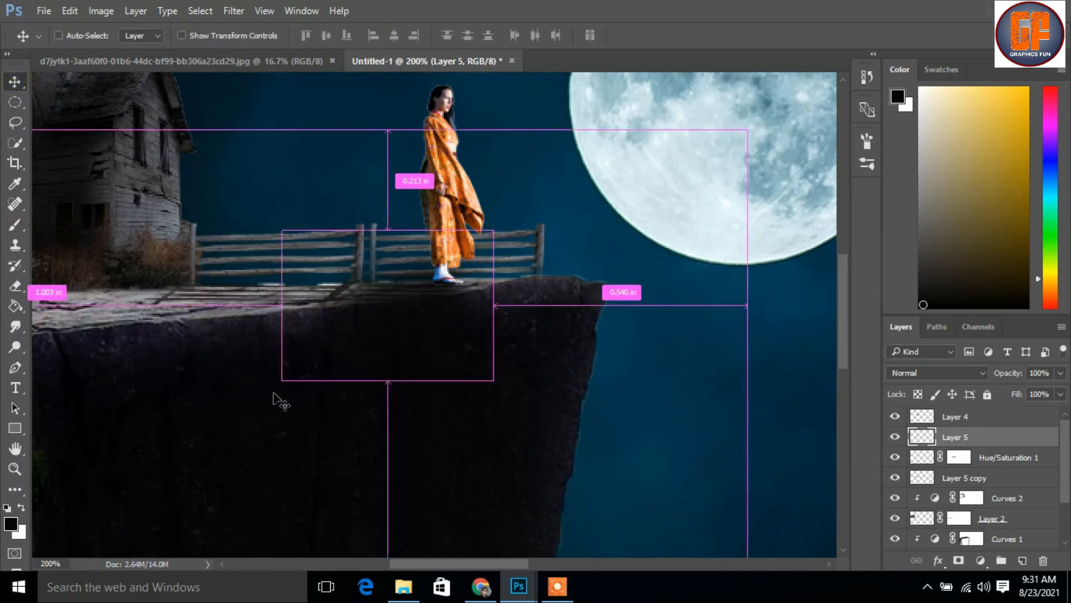
key("ctrl+minus")
key("ctrl+minus")
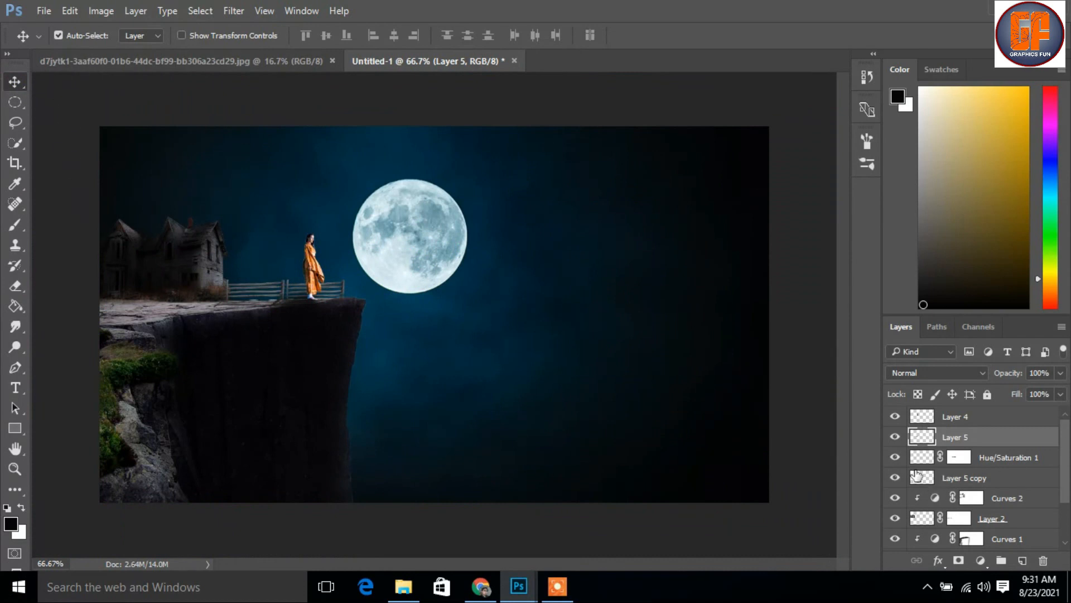
left_click(896, 457)
left_click(896, 457)
left_click(894, 518)
left_click(895, 518)
Touch up the Curves 2 layer mask around the house roof with a soft black brush, size 100 at 38% opacity
left_click(972, 498)
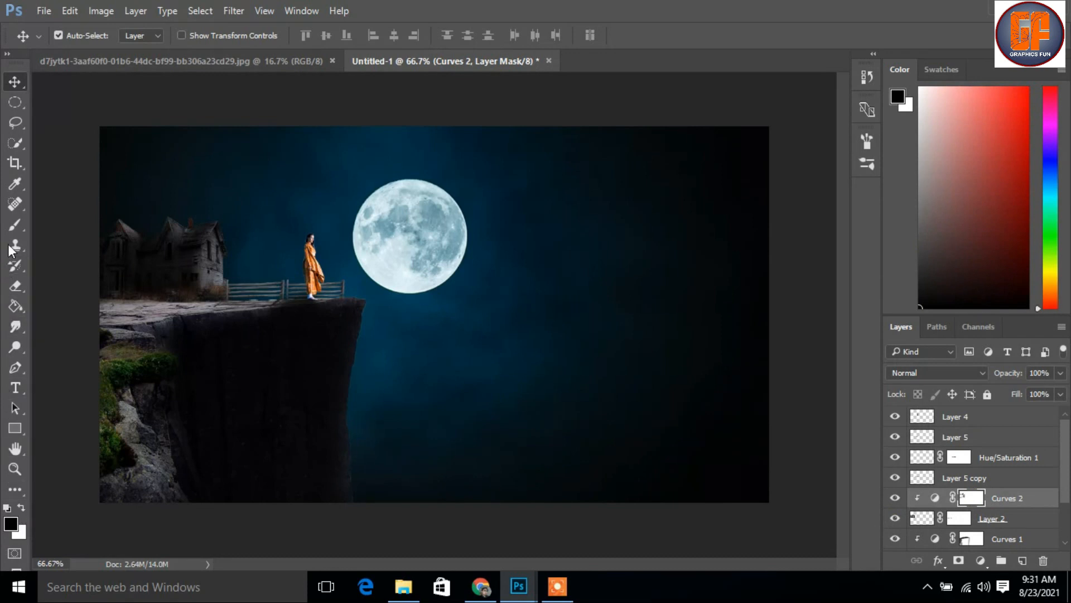
left_click(16, 224)
key("bracketright")
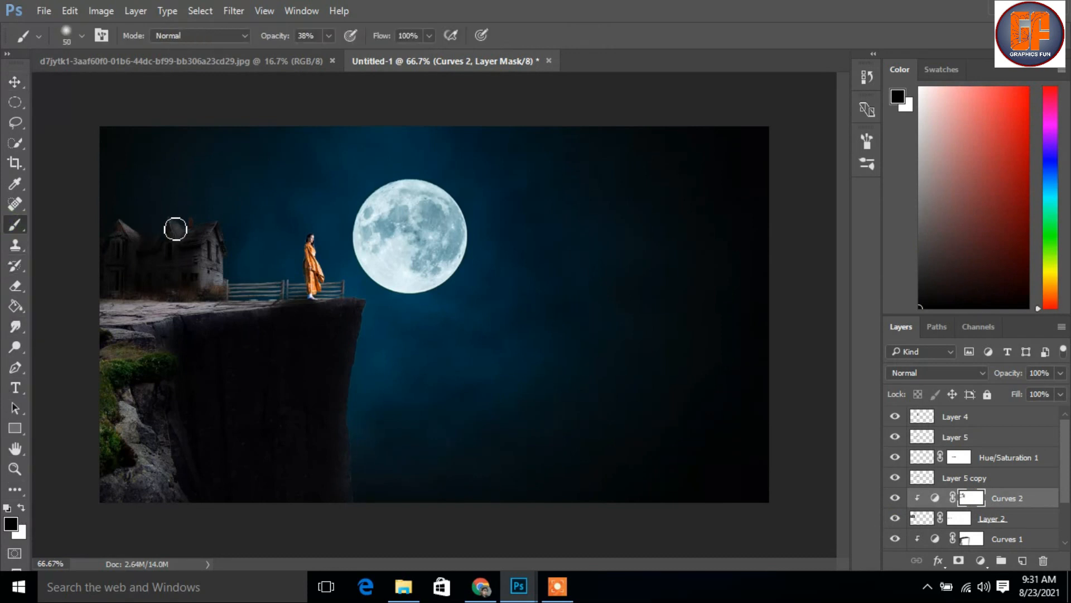
key("bracketright")
key("bracketright")
key("bracketright")
key("bracketright")
key("bracketright")
key("bracketright")
key("bracketleft")
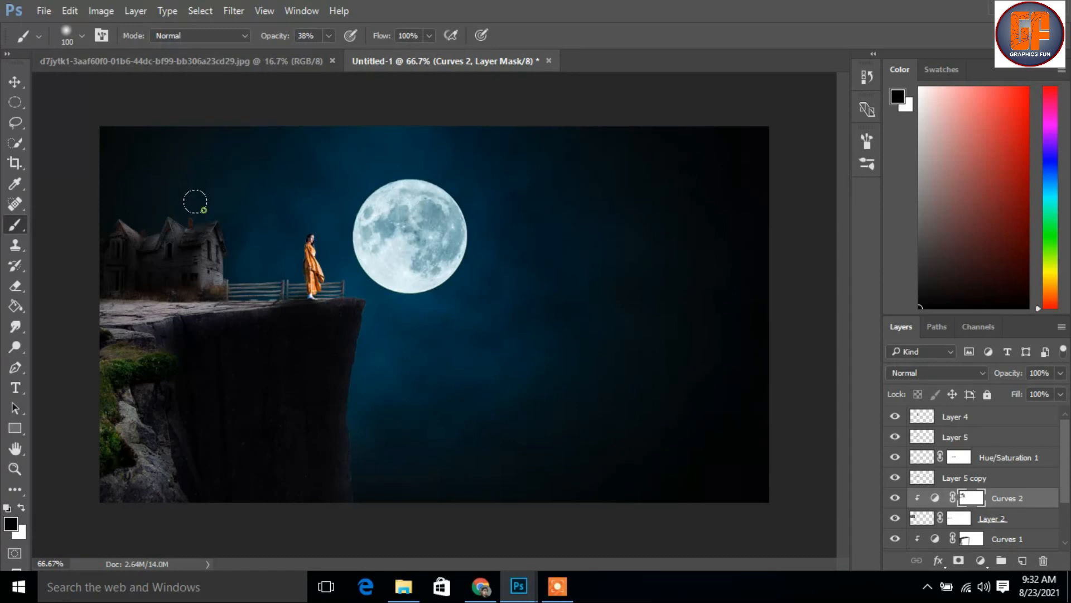
Copy the cloudy blue sky image from the other open document into the composite, close the source, and place the sky above all layers
left_click(15, 81)
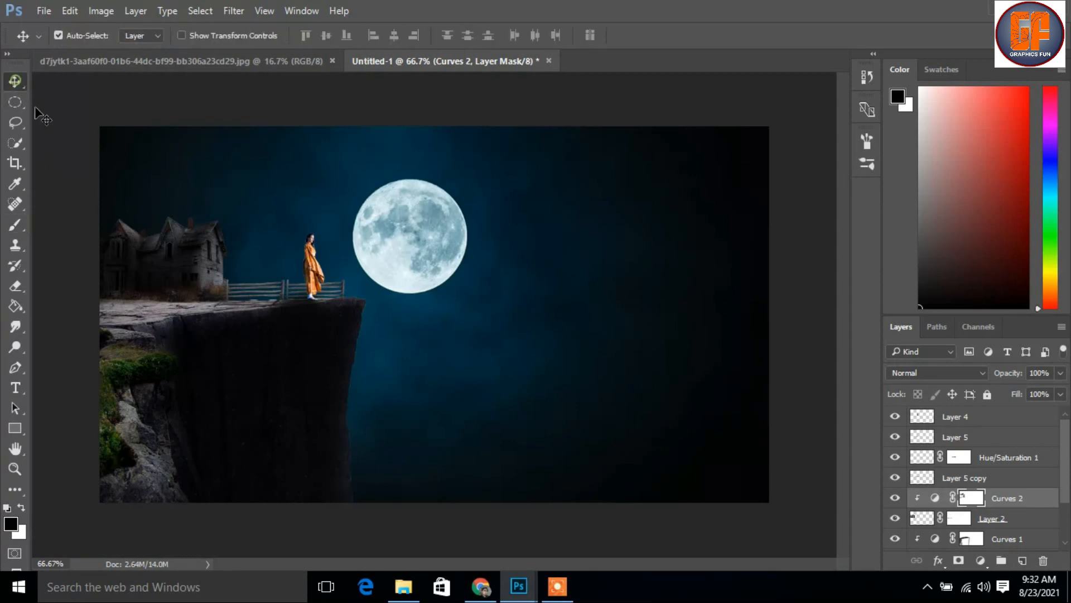
left_click_drag(246, 61, 507, 90)
left_click_drag(589, 229, 260, 240)
left_click(784, 91)
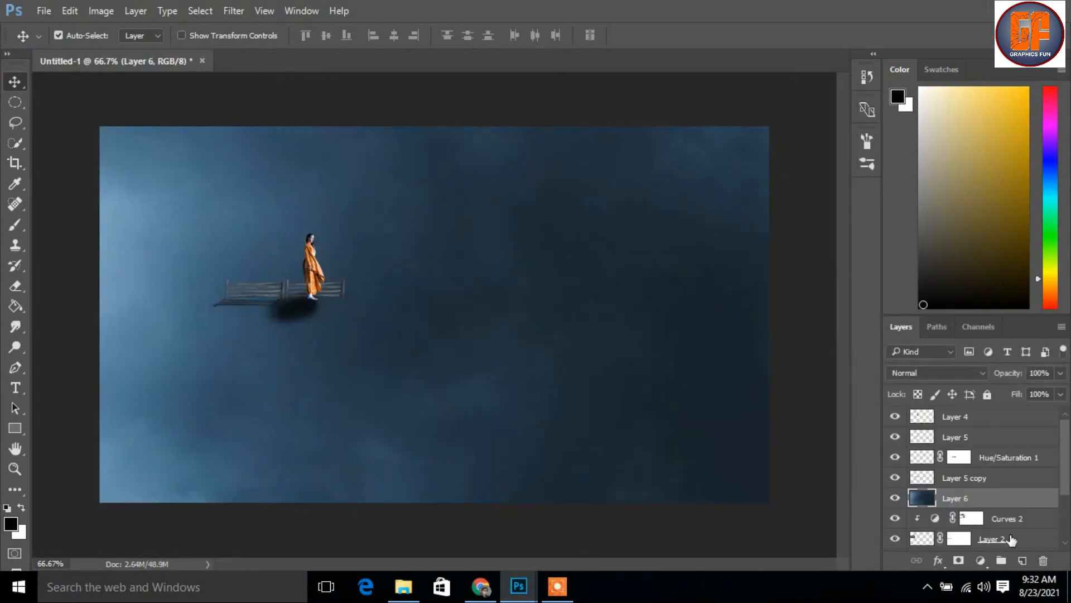
left_click_drag(997, 497, 1016, 421)
left_click(558, 586)
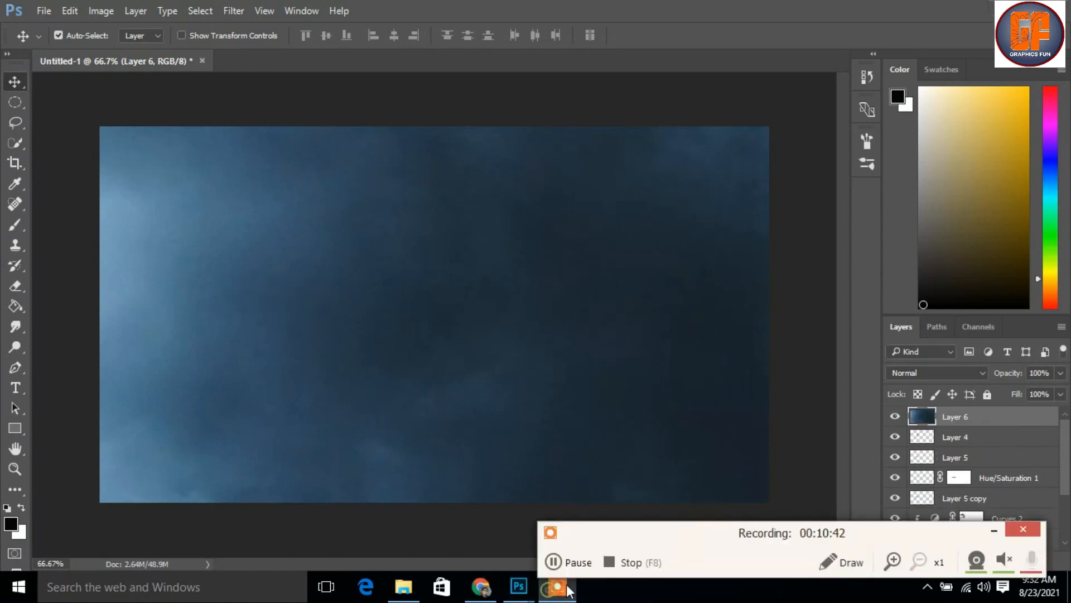
left_click(993, 530)
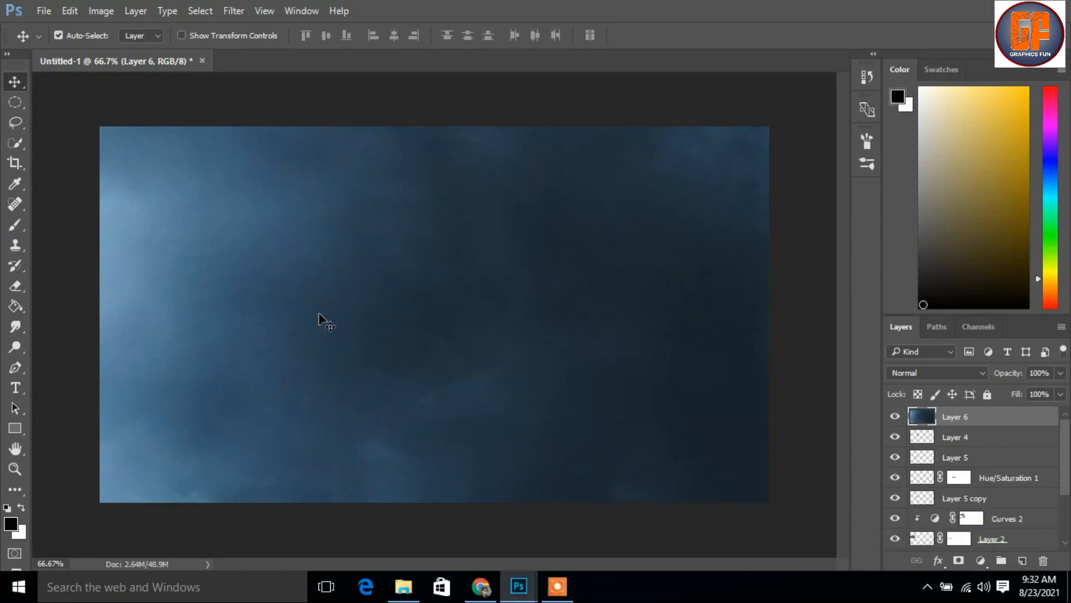
Mask the cloudy sky layer with a soft black brush, size 500 at 38% opacity, leaving only faint mist across the lower part of the scene
left_click(959, 559)
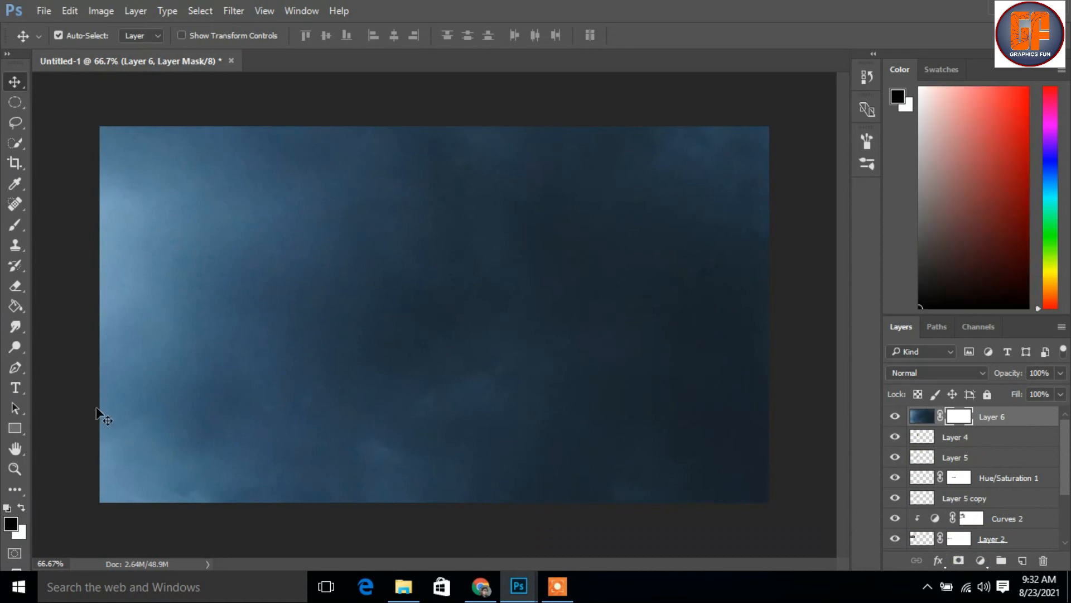
left_click(15, 226)
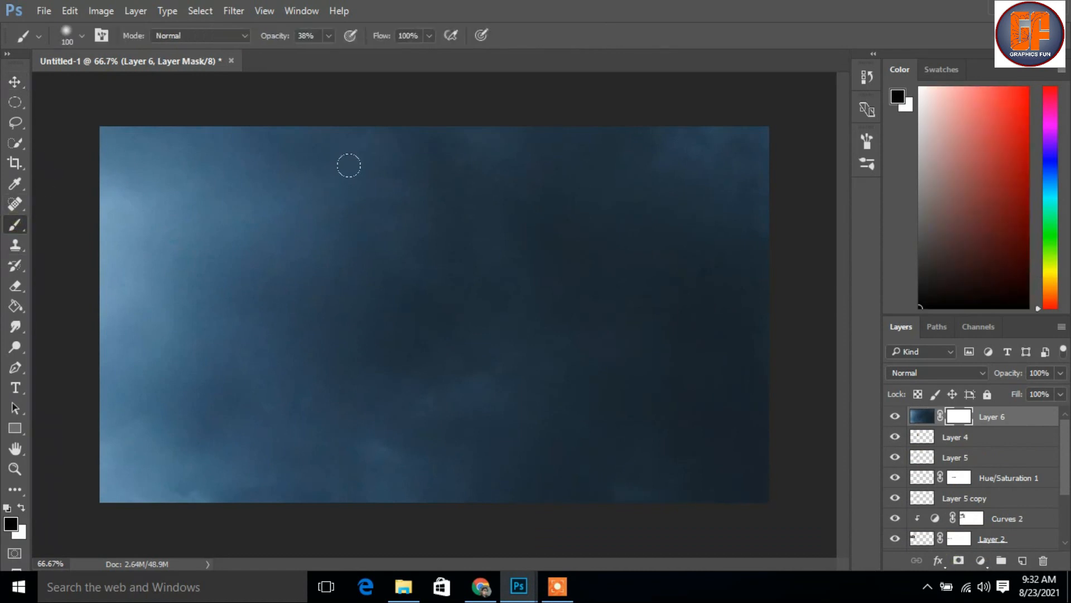
mouse_move(275, 154)
left_mouse_down()
mouse_move(402, 235)
mouse_move(279, 223)
mouse_move(227, 231)
mouse_move(123, 312)
mouse_move(199, 351)
mouse_move(141, 344)
mouse_move(198, 496)
left_mouse_up()
left_click_drag(201, 398, 226, 354)
mouse_move(168, 198)
left_mouse_down()
mouse_move(170, 182)
mouse_move(675, 188)
mouse_move(629, 246)
left_mouse_up()
left_click_drag(673, 216, 339, 304)
left_click_drag(573, 196, 666, 123)
mouse_move(684, 173)
left_mouse_down()
mouse_move(176, 160)
mouse_move(85, 168)
left_mouse_up()
mouse_move(3, 266)
left_mouse_down()
mouse_move(18, 357)
mouse_move(59, 474)
mouse_move(147, 476)
left_mouse_up()
left_click(548, 475)
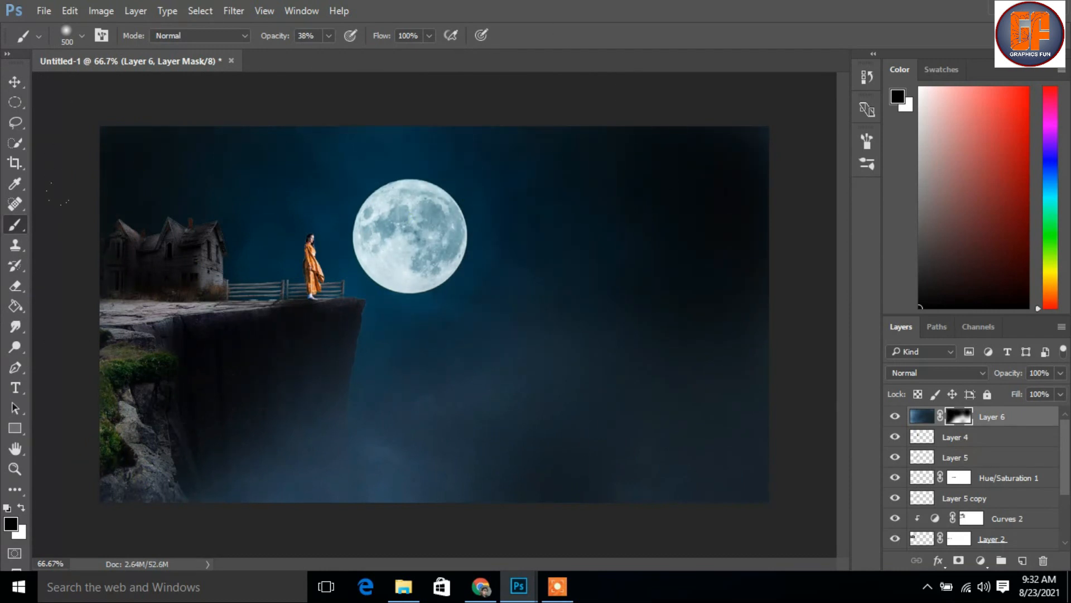
Stamp all visible layers into a new top layer and duplicate that layer
left_click(7, 84)
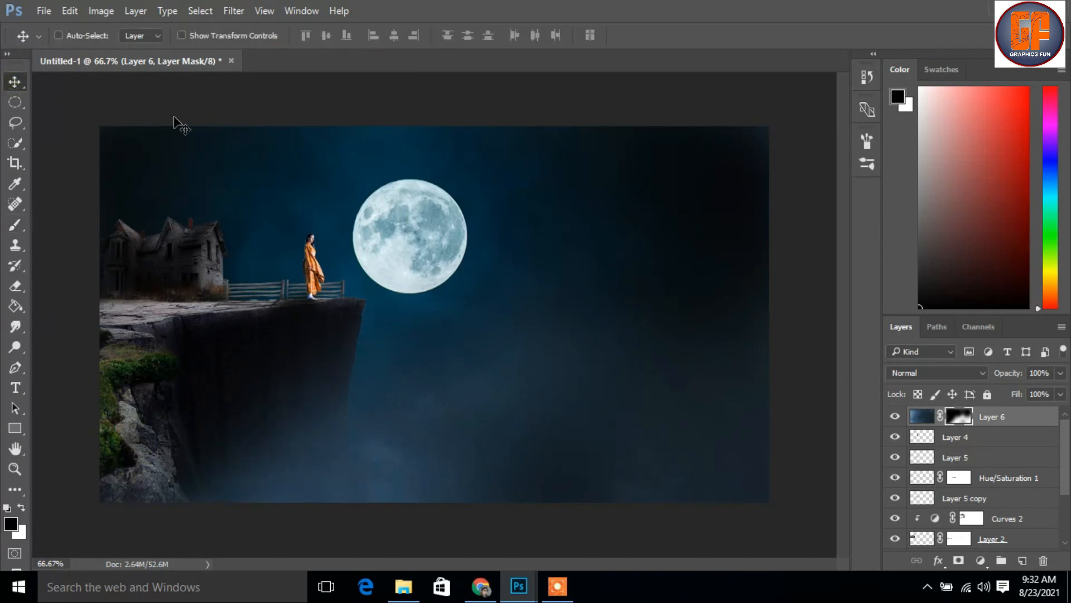
key("ctrl+shift+alt+e")
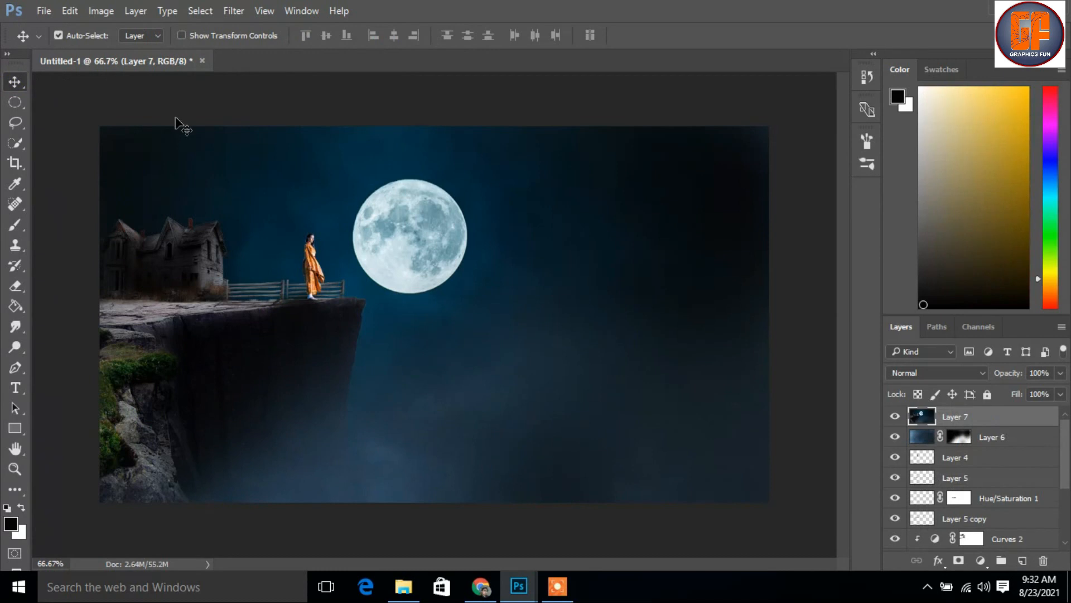
key("ctrl+j")
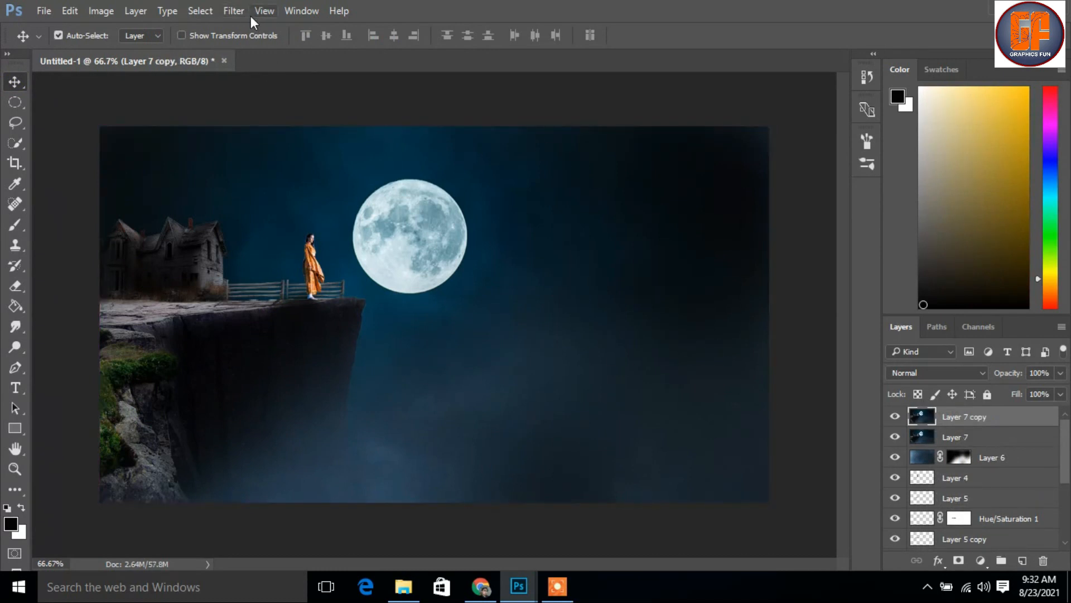
Open the Camera Raw Filter on the duplicated merged layer
left_click(236, 11)
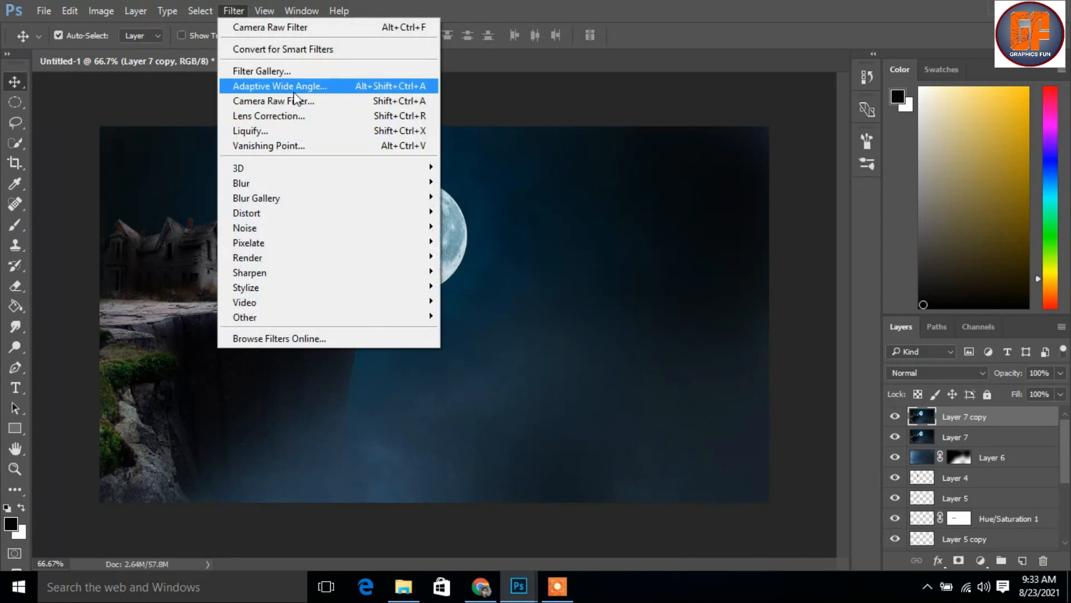
left_click(296, 100)
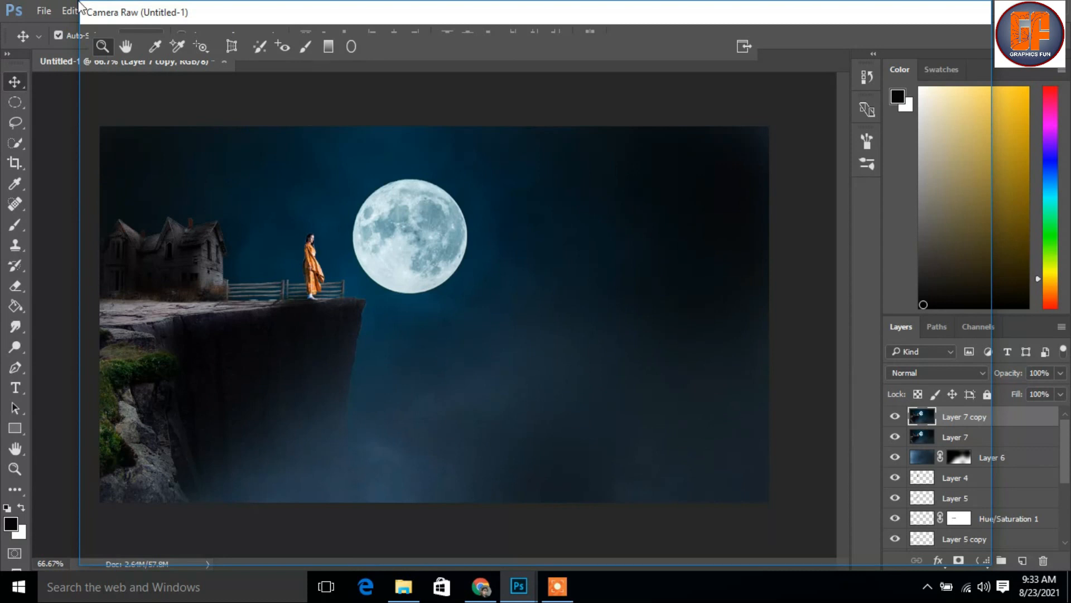
left_click(557, 586)
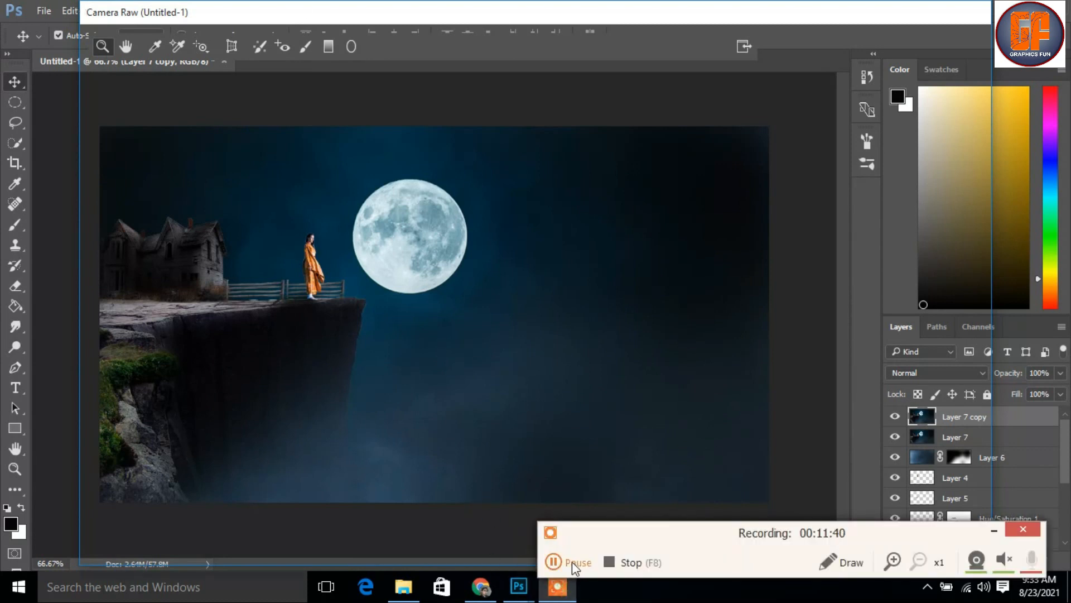
left_click(556, 561)
left_click(555, 561)
left_click(1024, 540)
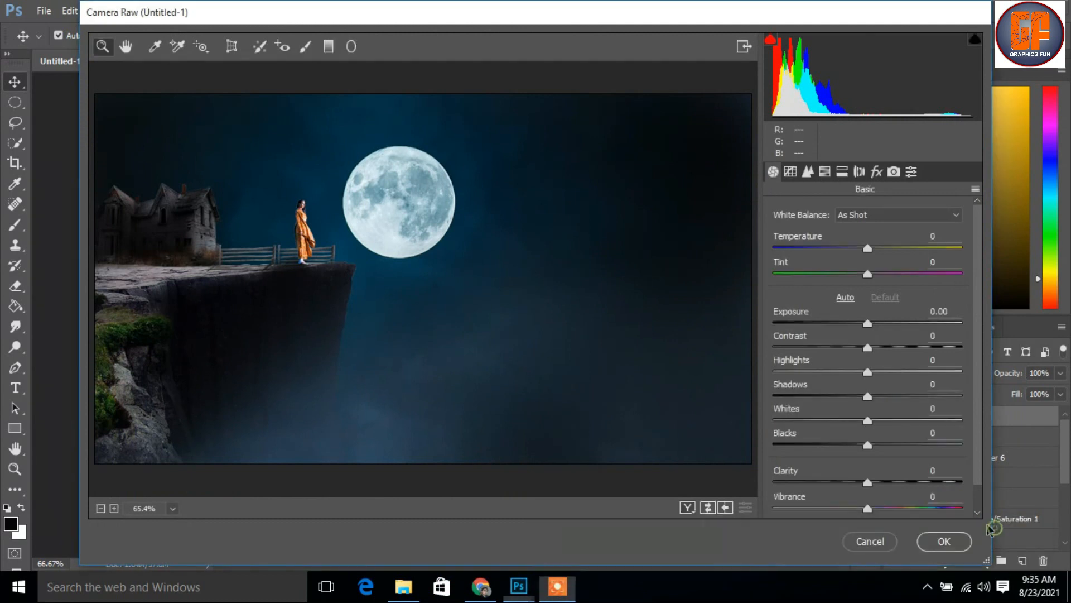
Set Temperature -14, Exposure -0.40, Contrast +5, Highlights +12, Shadows -8, Whites -9 and Blacks -9 in Camera Raw
left_click_drag(867, 249, 854, 253)
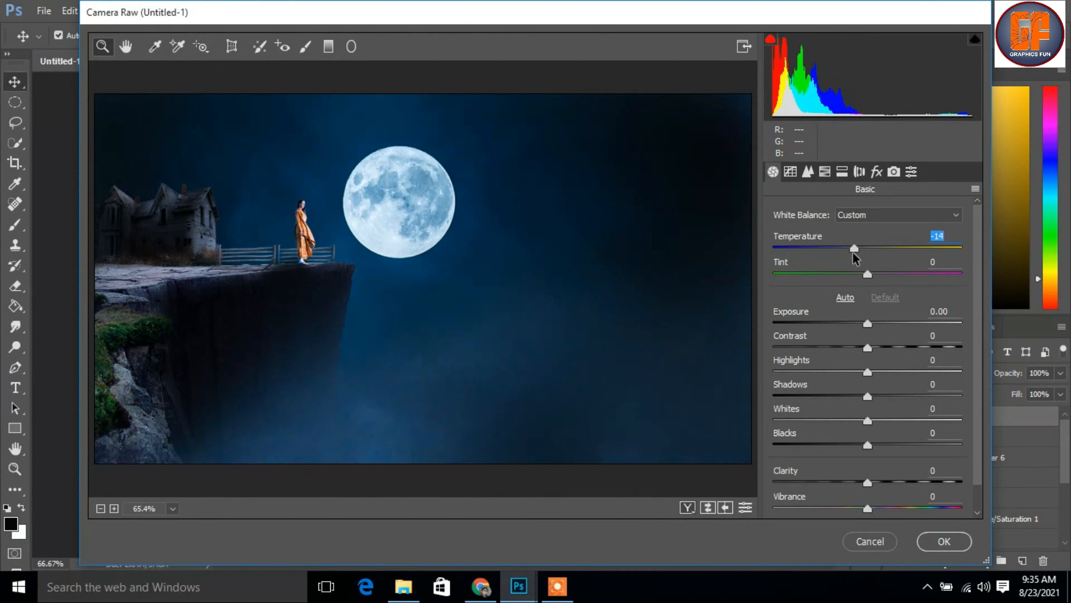
left_click_drag(868, 331, 879, 383)
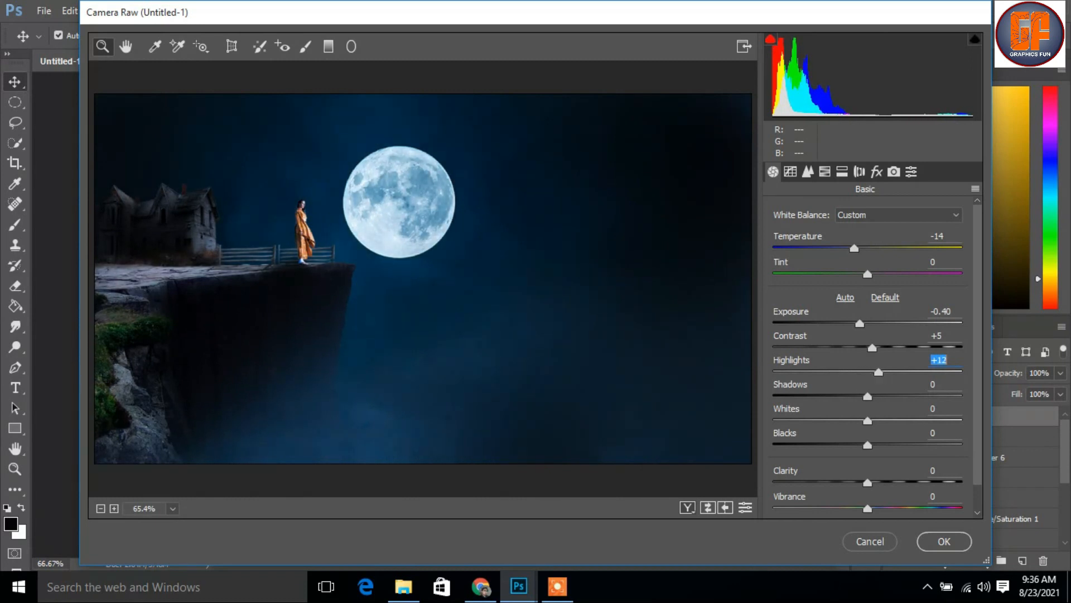
left_click_drag(867, 396, 859, 449)
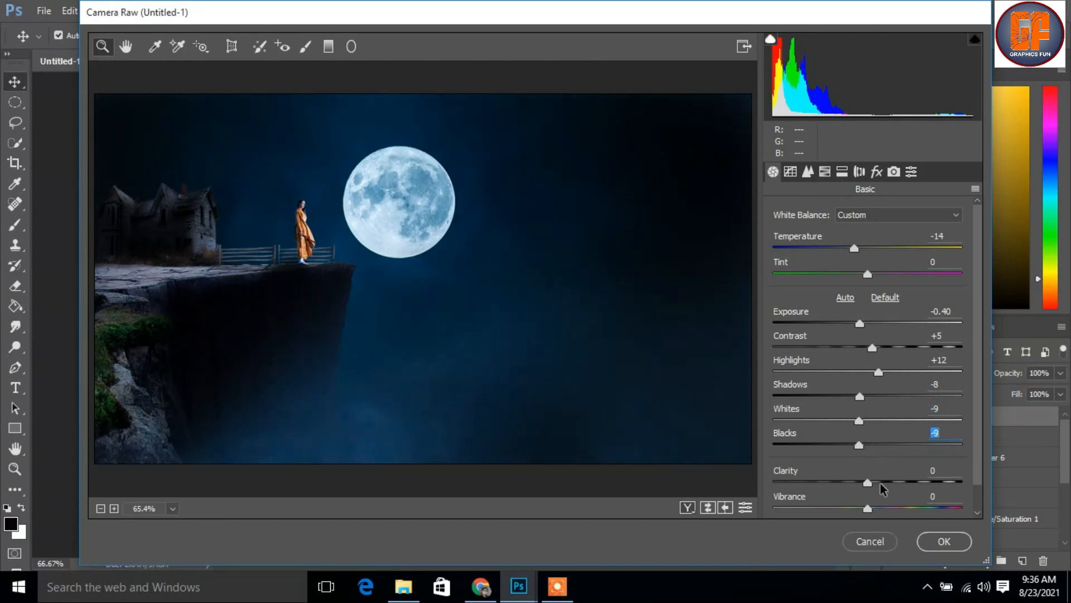
Set the hue shifts to Aquas +10, Blues -26 and Purples -4, nudge Oranges up, and split-tone highlights with hue 26 and saturation 6
left_click(790, 173)
left_click(808, 172)
left_click(825, 172)
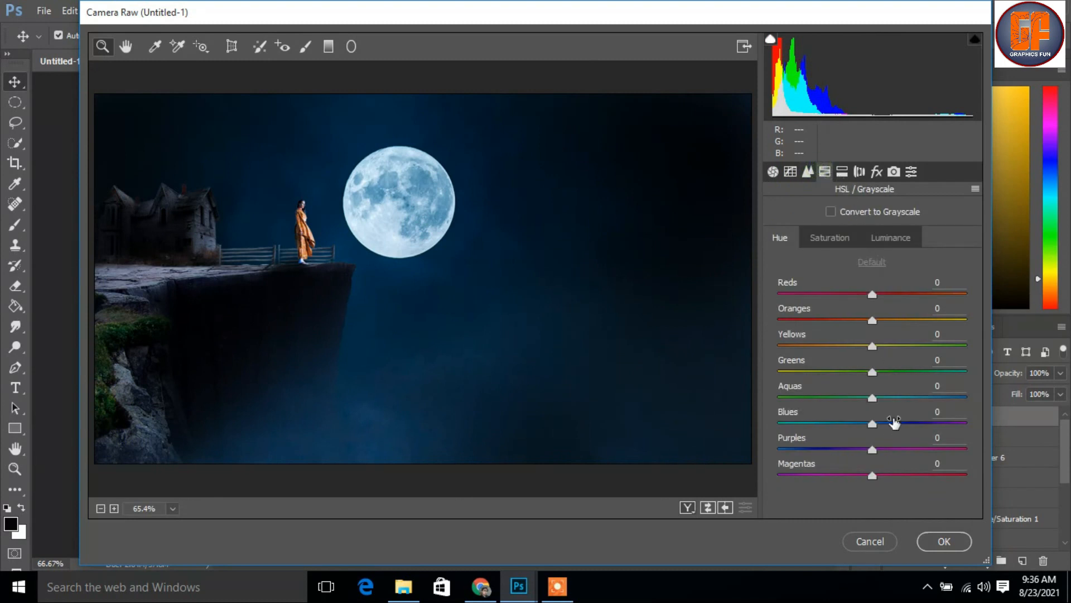
mouse_move(873, 423)
left_mouse_down()
mouse_move(845, 428)
mouse_move(882, 407)
left_mouse_up()
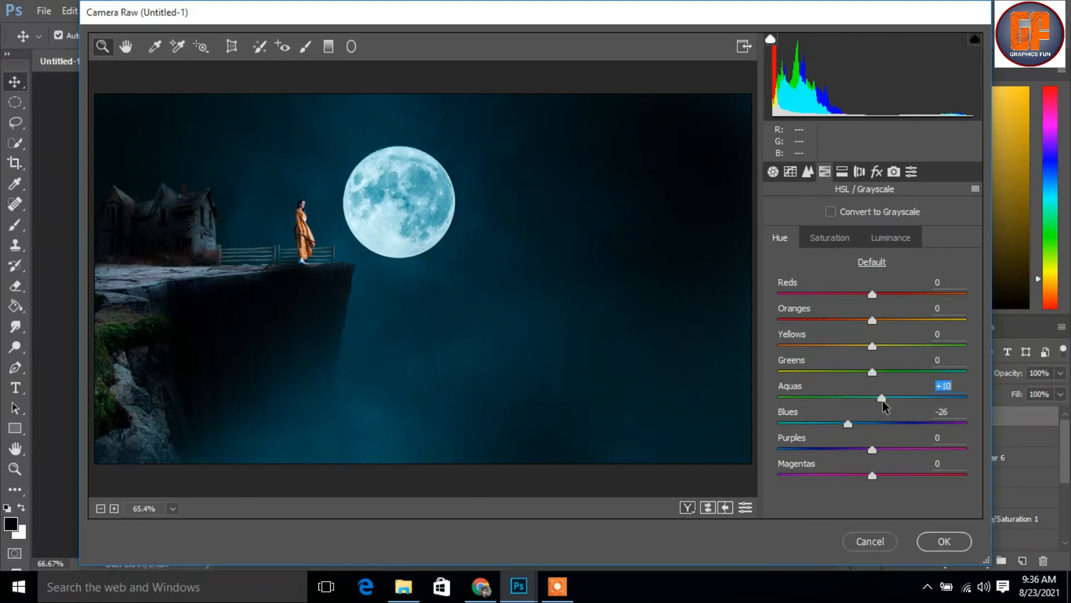
left_click_drag(873, 452, 869, 449)
left_click(873, 322)
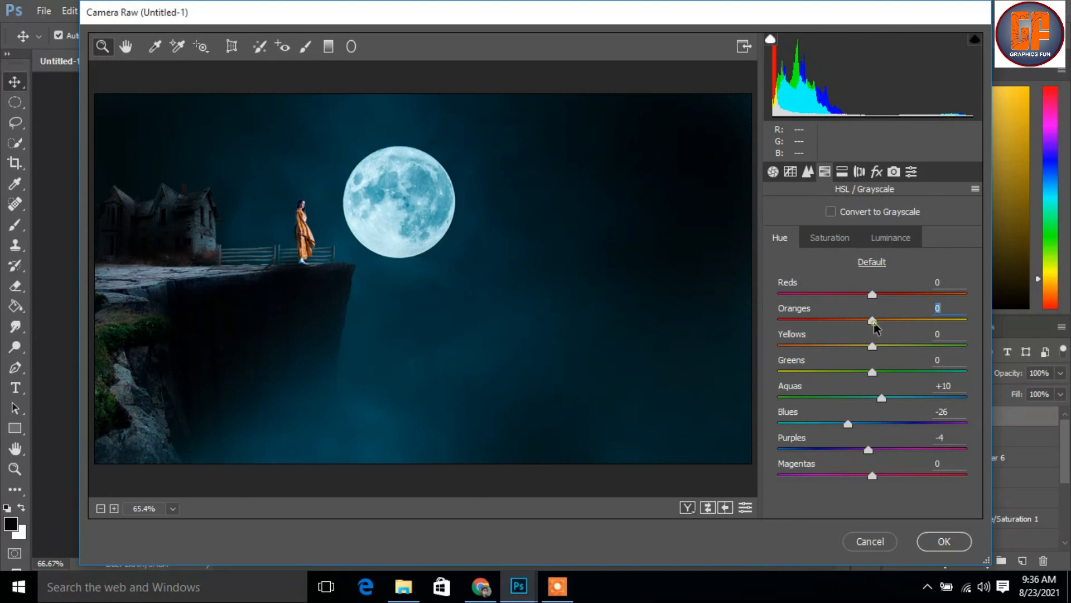
left_click_drag(874, 323, 877, 322)
left_click(849, 172)
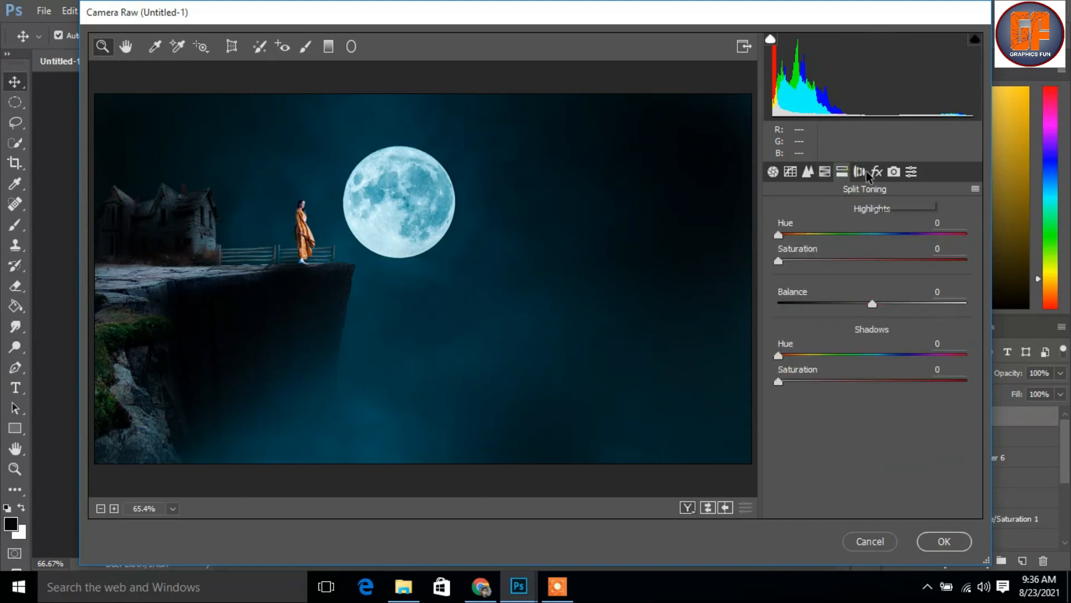
left_click_drag(779, 235, 791, 269)
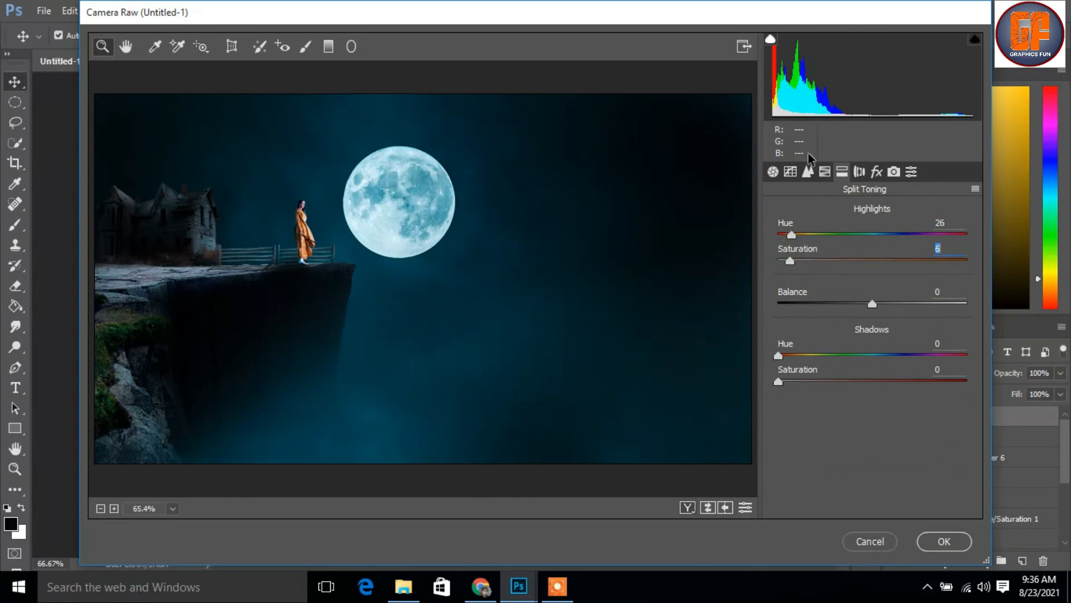
Set the post-crop vignetting amount to -12, apply the Camera Raw filter, and compare the graded layer hidden and shown
left_click(875, 172)
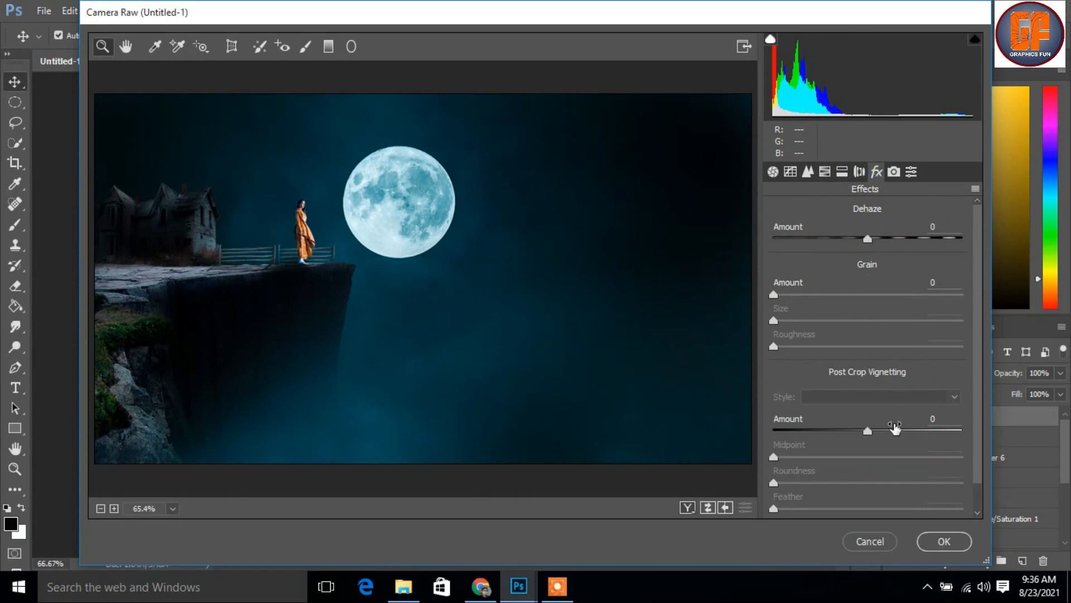
left_click_drag(867, 438, 855, 431)
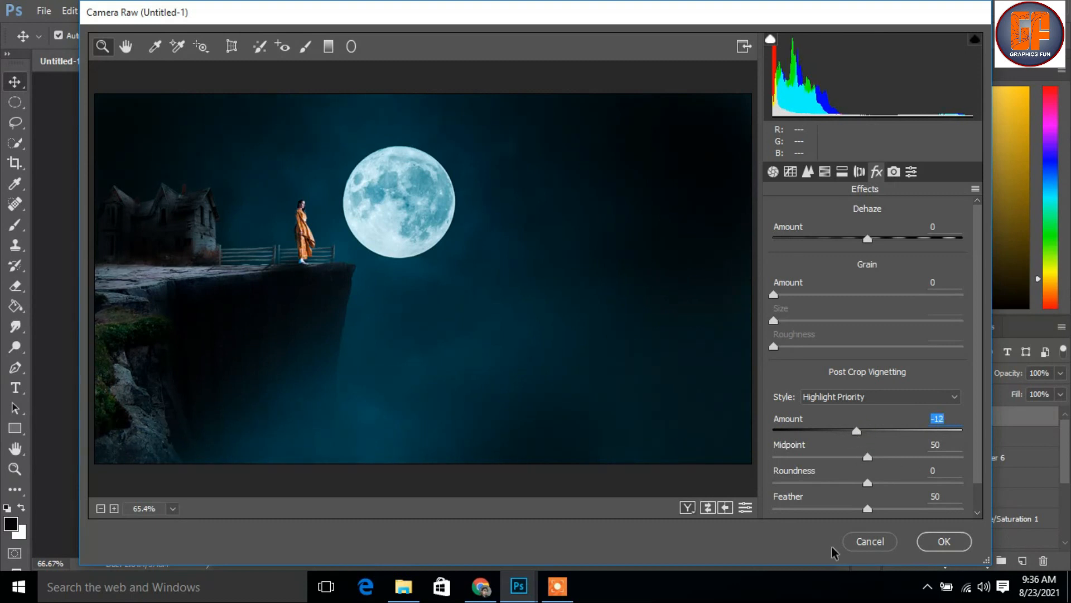
left_click(945, 542)
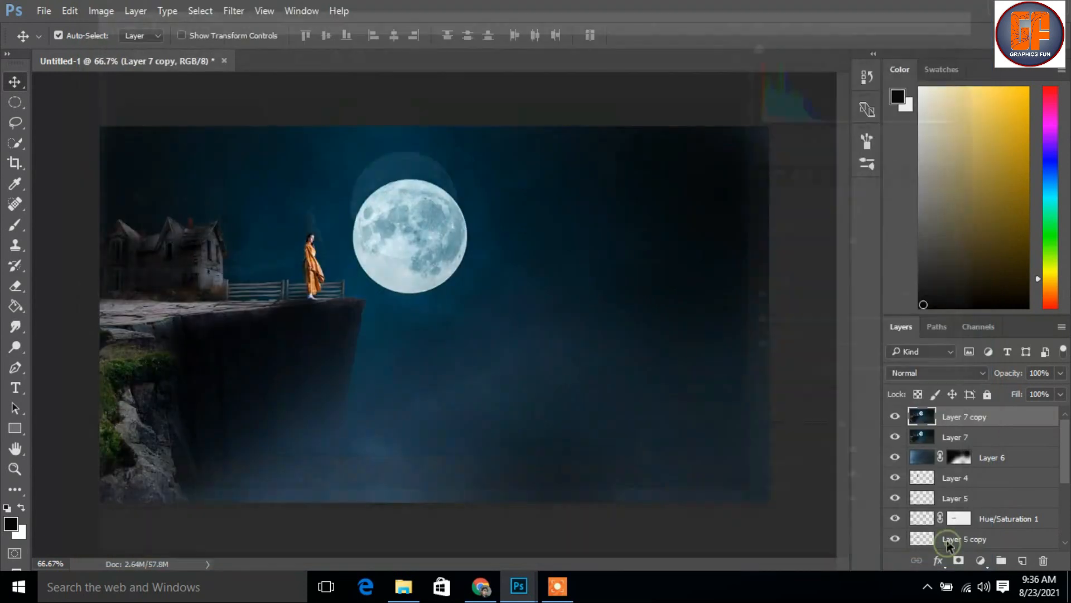
left_click(894, 417)
left_click(895, 418)
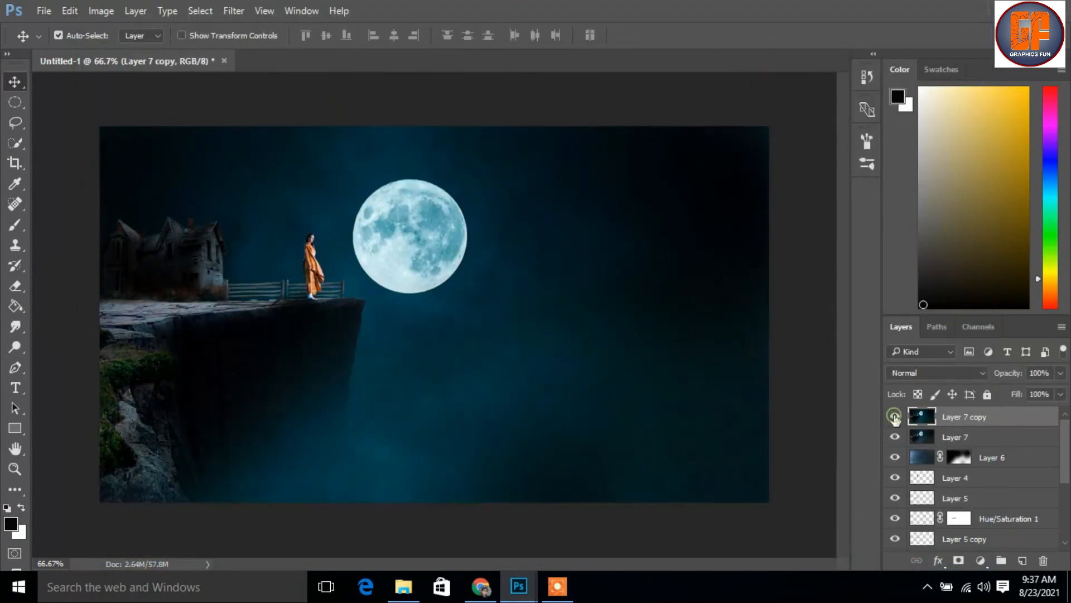
left_click(895, 418)
left_click(895, 418)
Add a Photo Filter adjustment on top with white (#ffffff) at 9% density, and compare the image with it hidden and shown
left_click(980, 561)
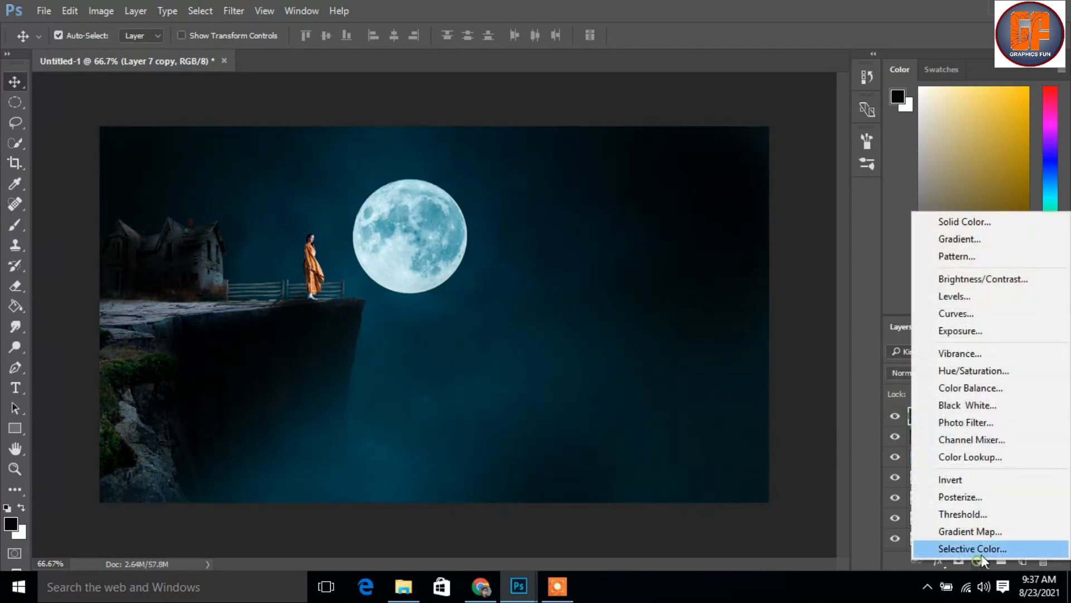
left_click(989, 426)
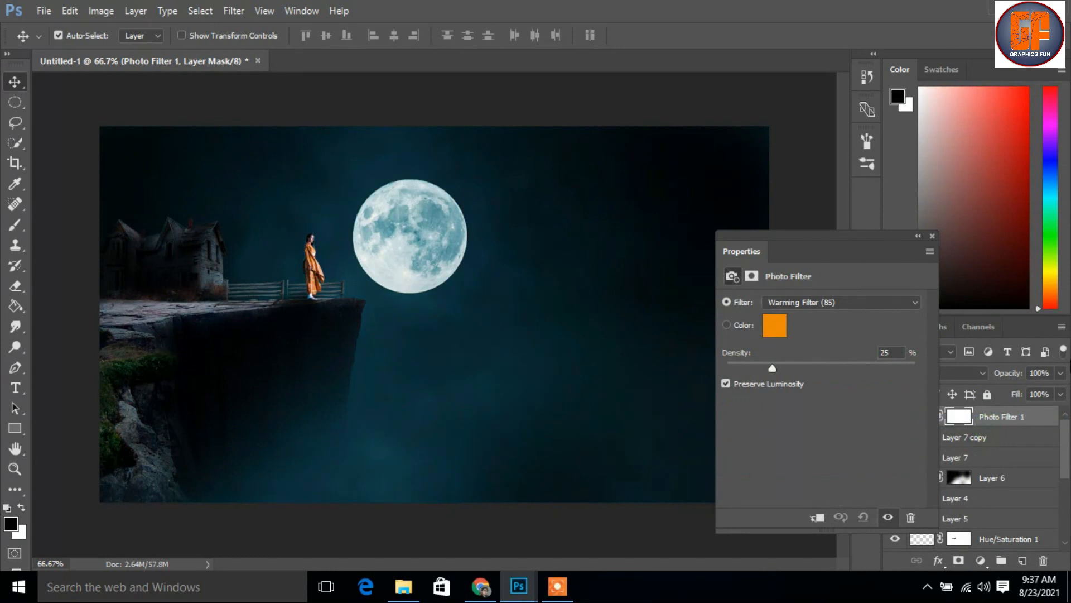
left_click(775, 328)
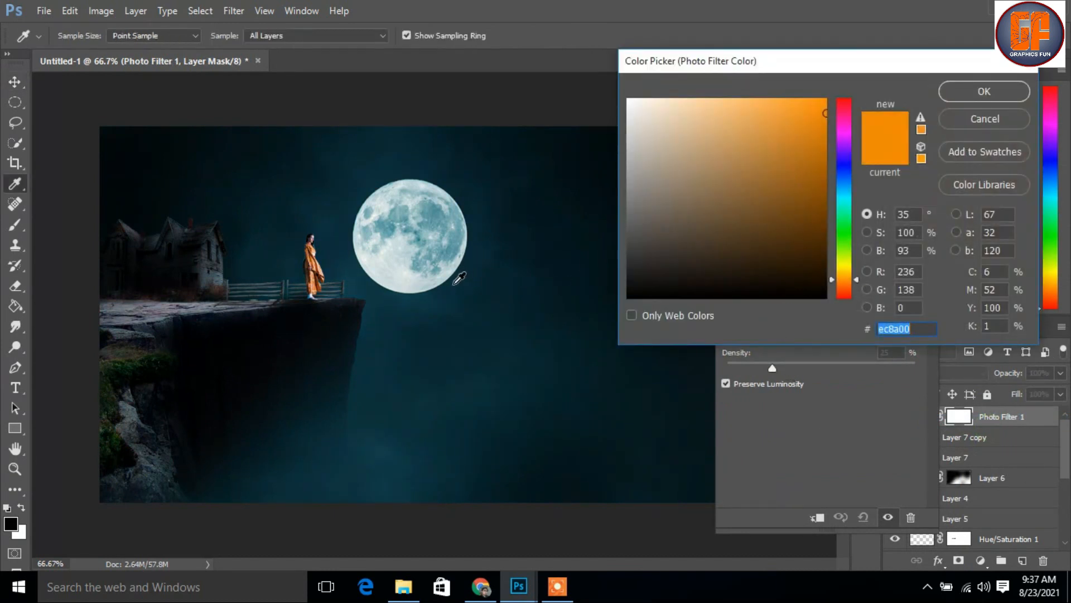
left_click(477, 291)
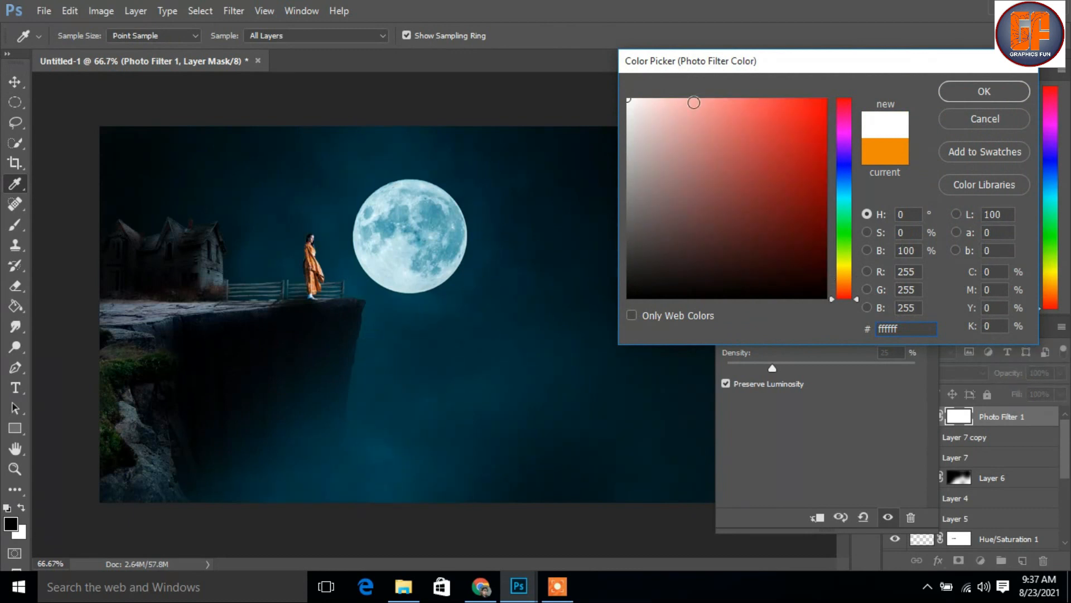
left_click(970, 95)
left_click_drag(765, 367, 742, 364)
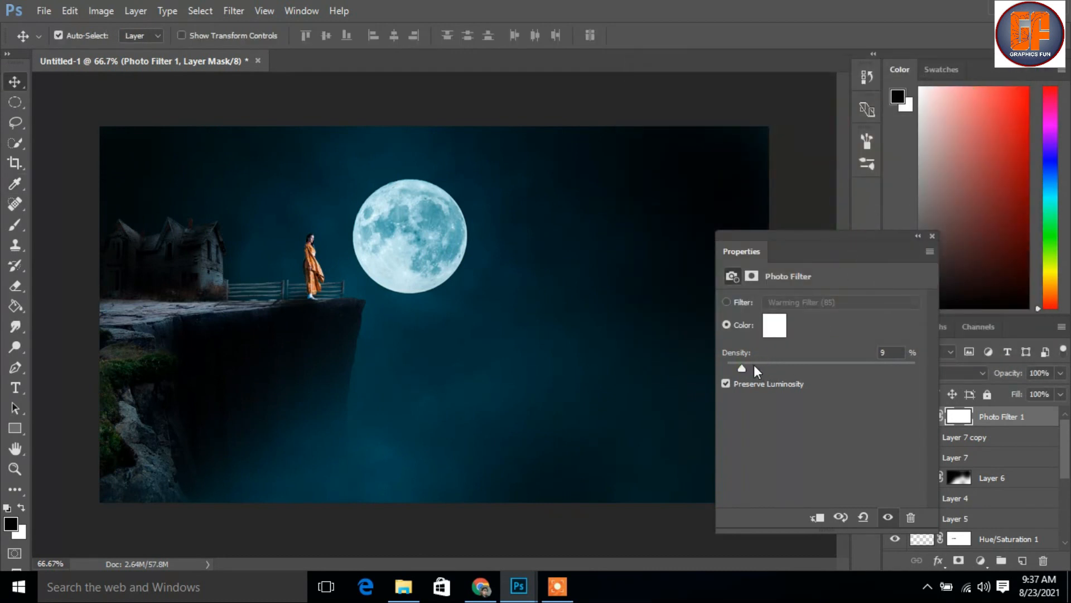
left_click(932, 236)
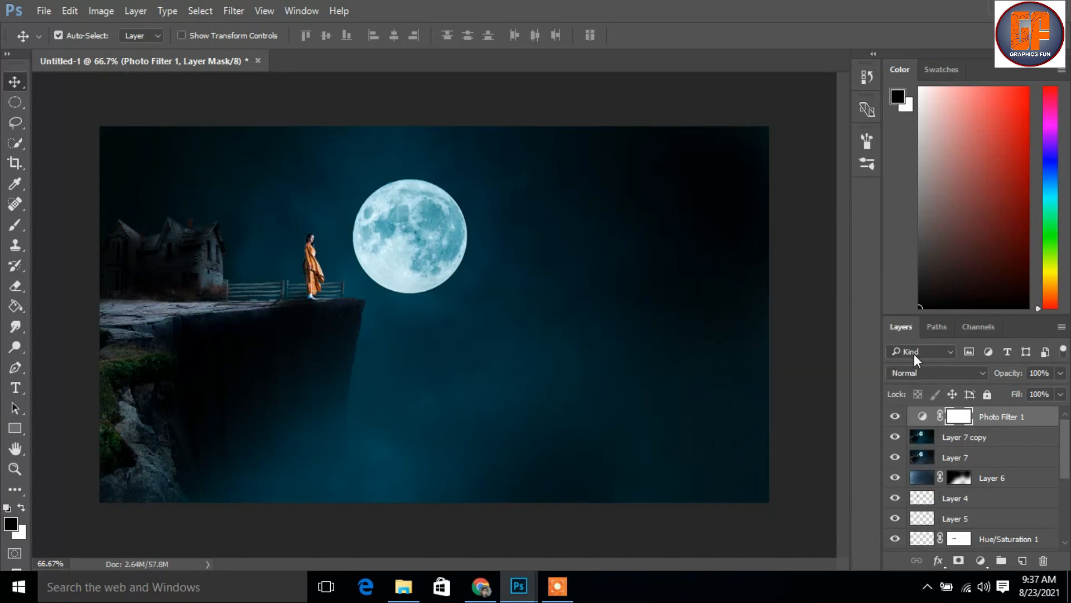
left_click(895, 416)
left_click(896, 417)
left_click(895, 416)
left_click(895, 417)
left_click(557, 586)
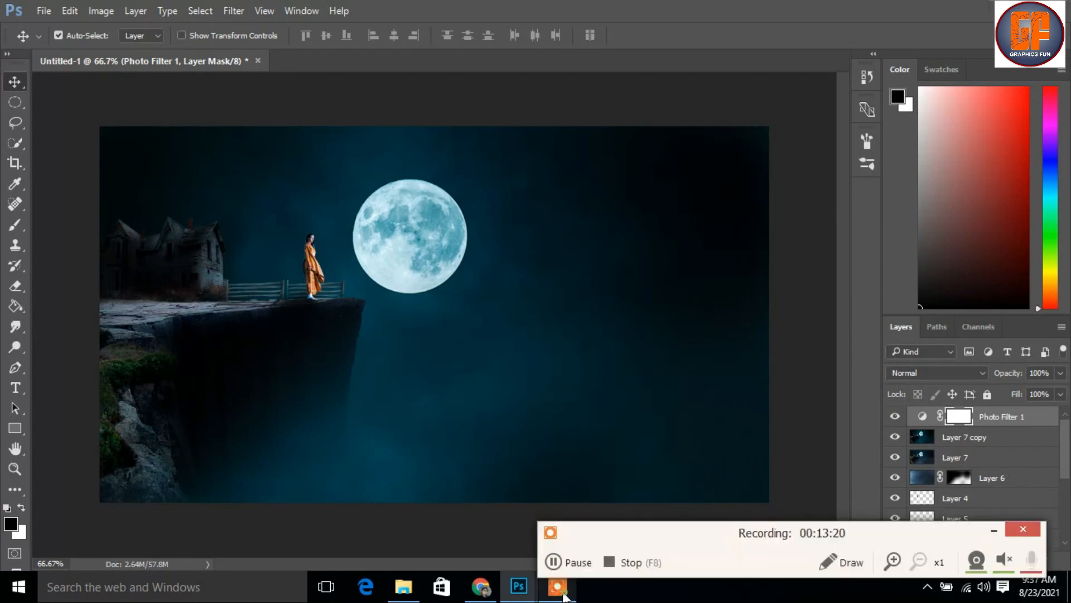
left_click(611, 565)
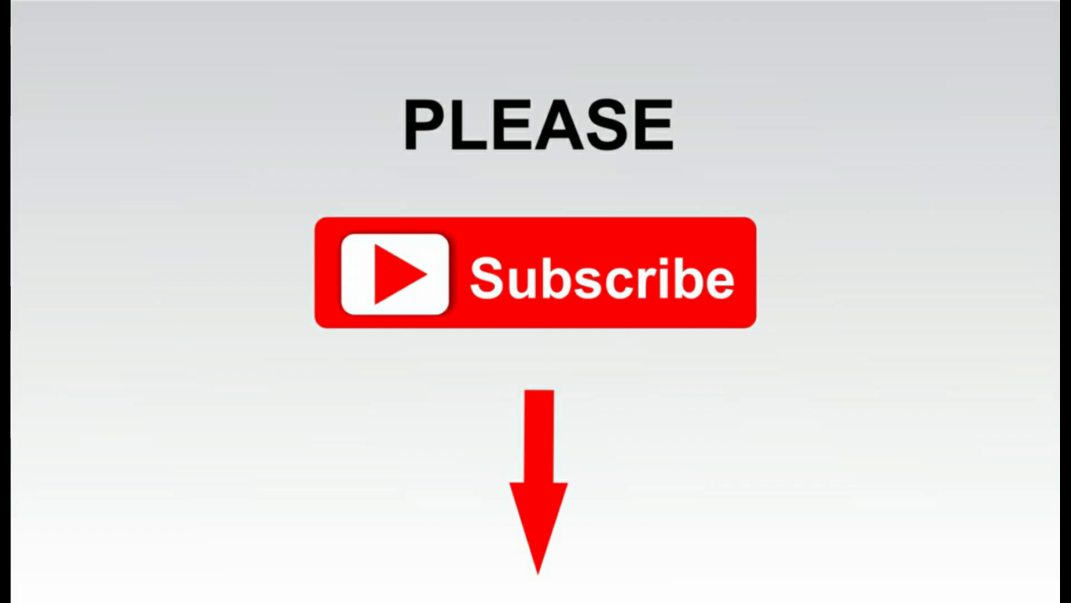